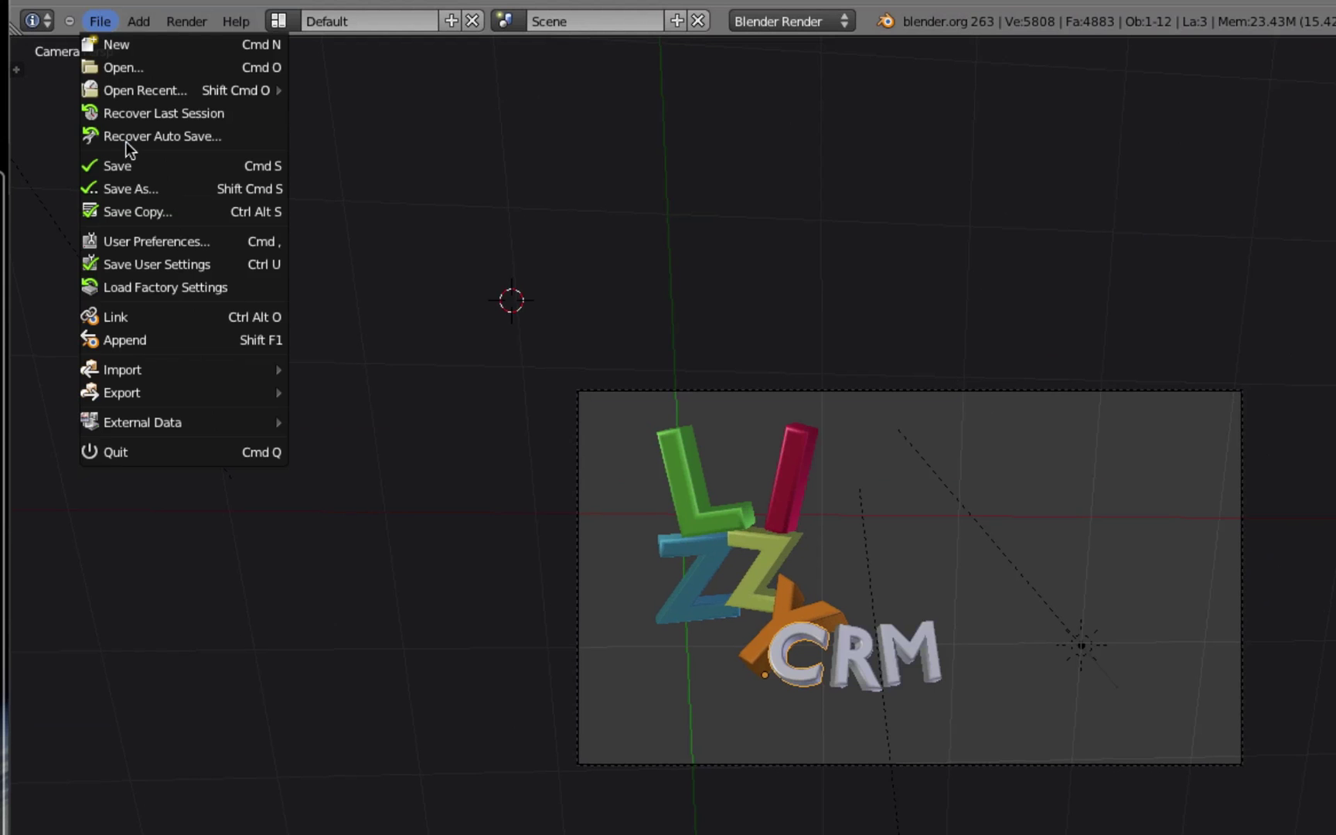
Open the user preferences' input settings and save them as default with Emulate 3 Button Mouse and Emulate Numpad enabled.
click(143, 242)
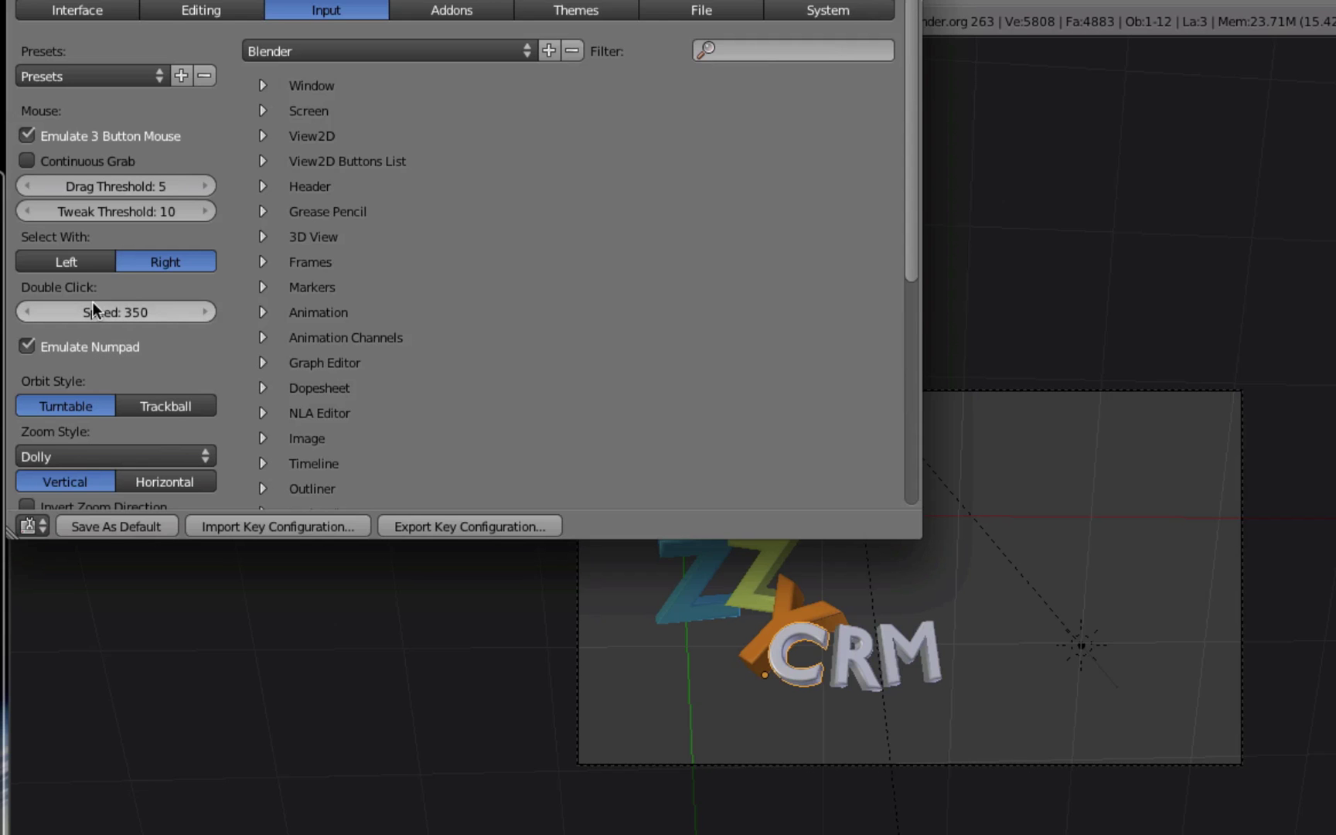
click(118, 523)
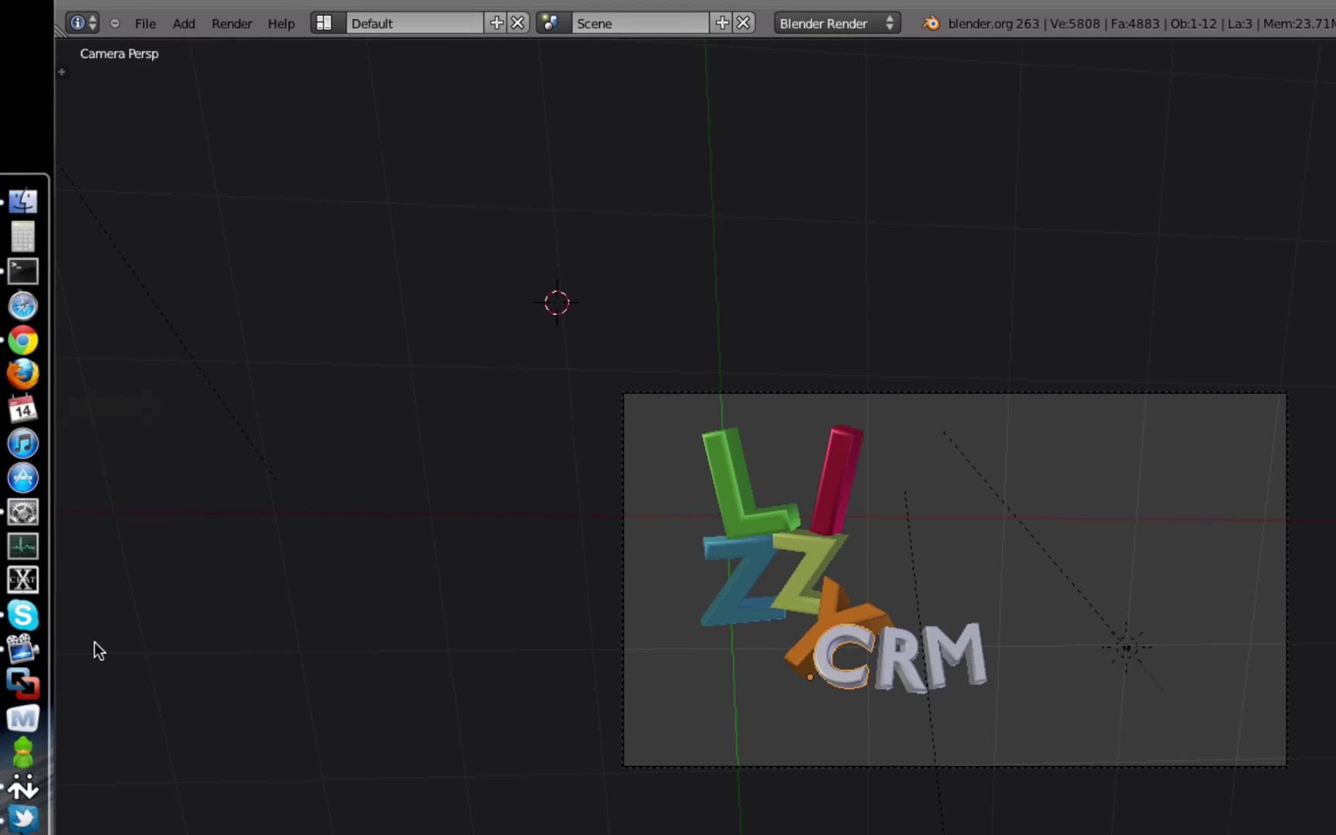
Switch to System Preferences and check the Keyboard option for using F1, F2, etc. as standard function keys, then close it.
click(28, 512)
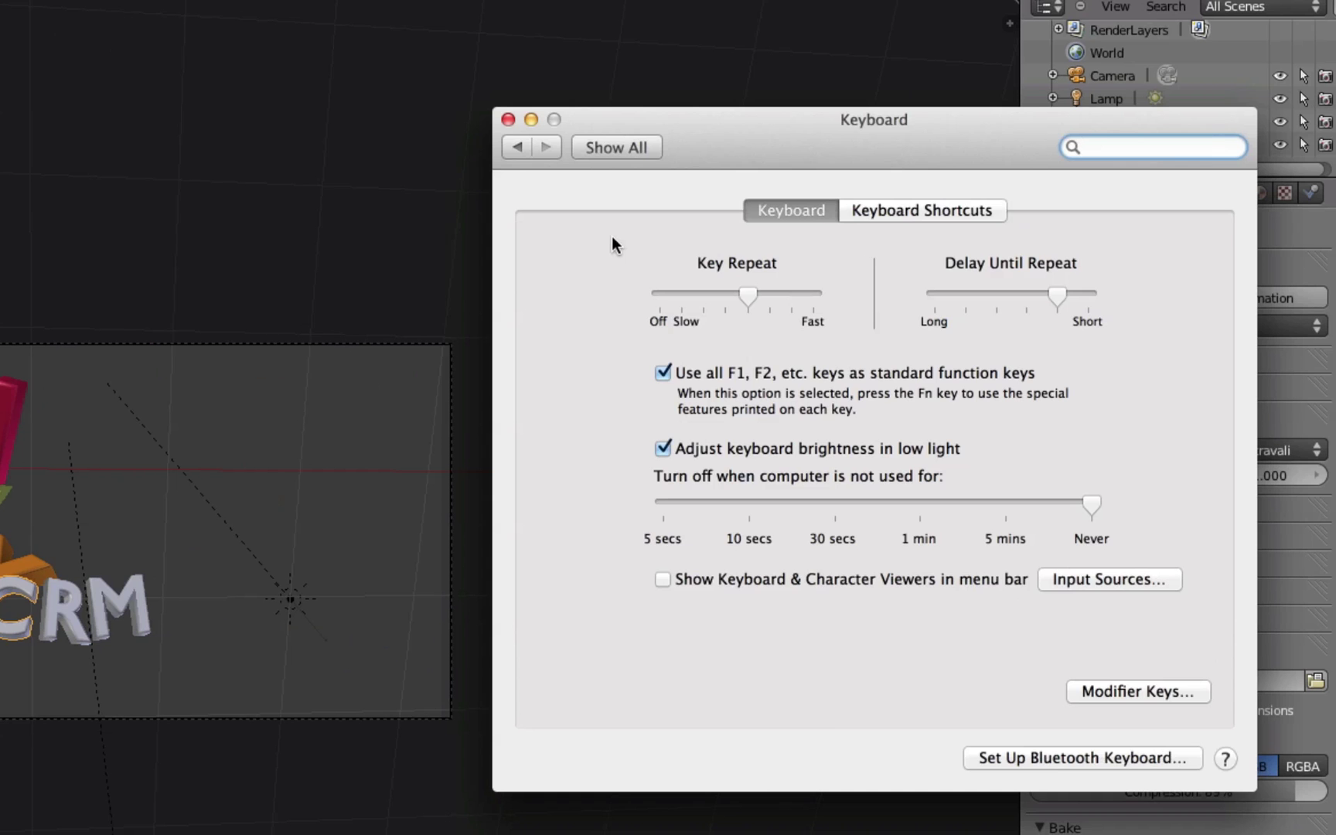
click(514, 146)
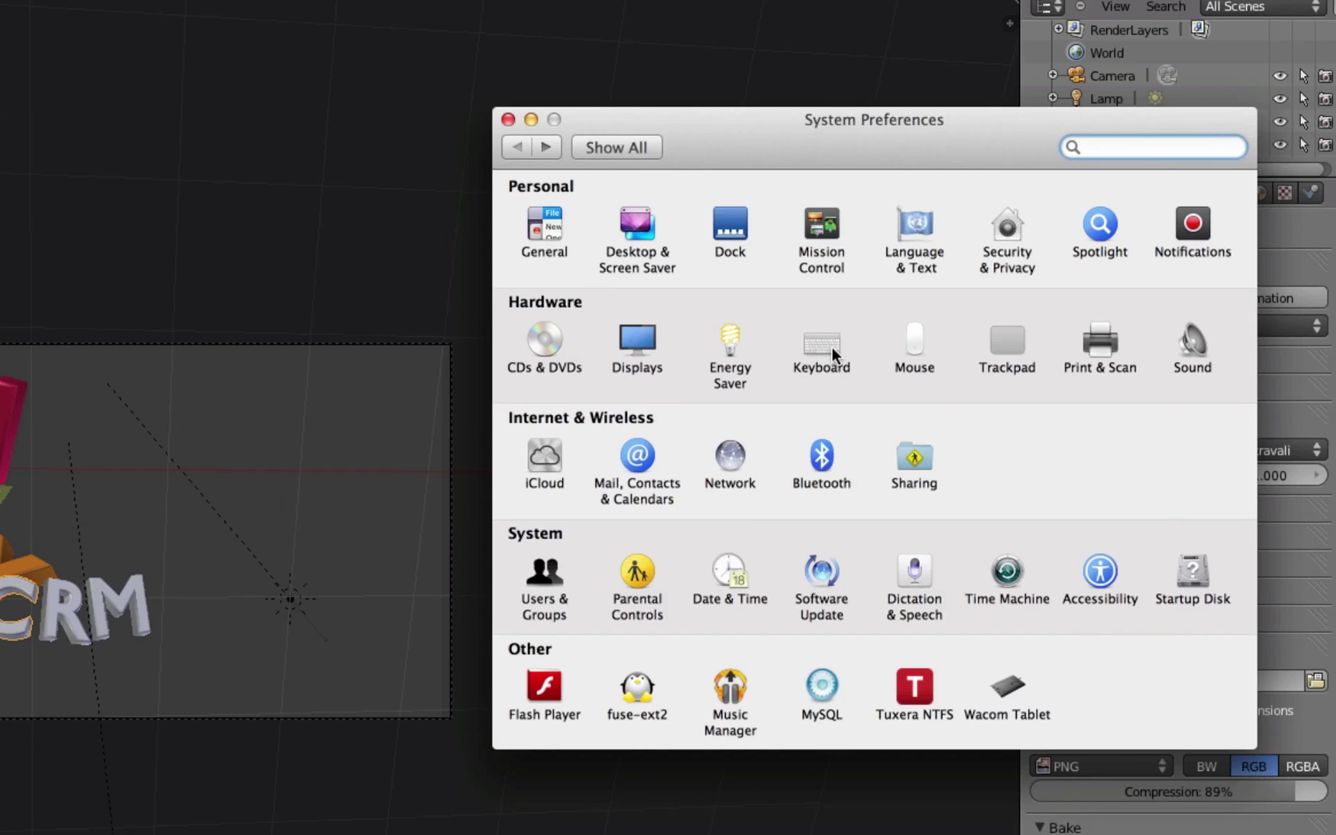
click(824, 342)
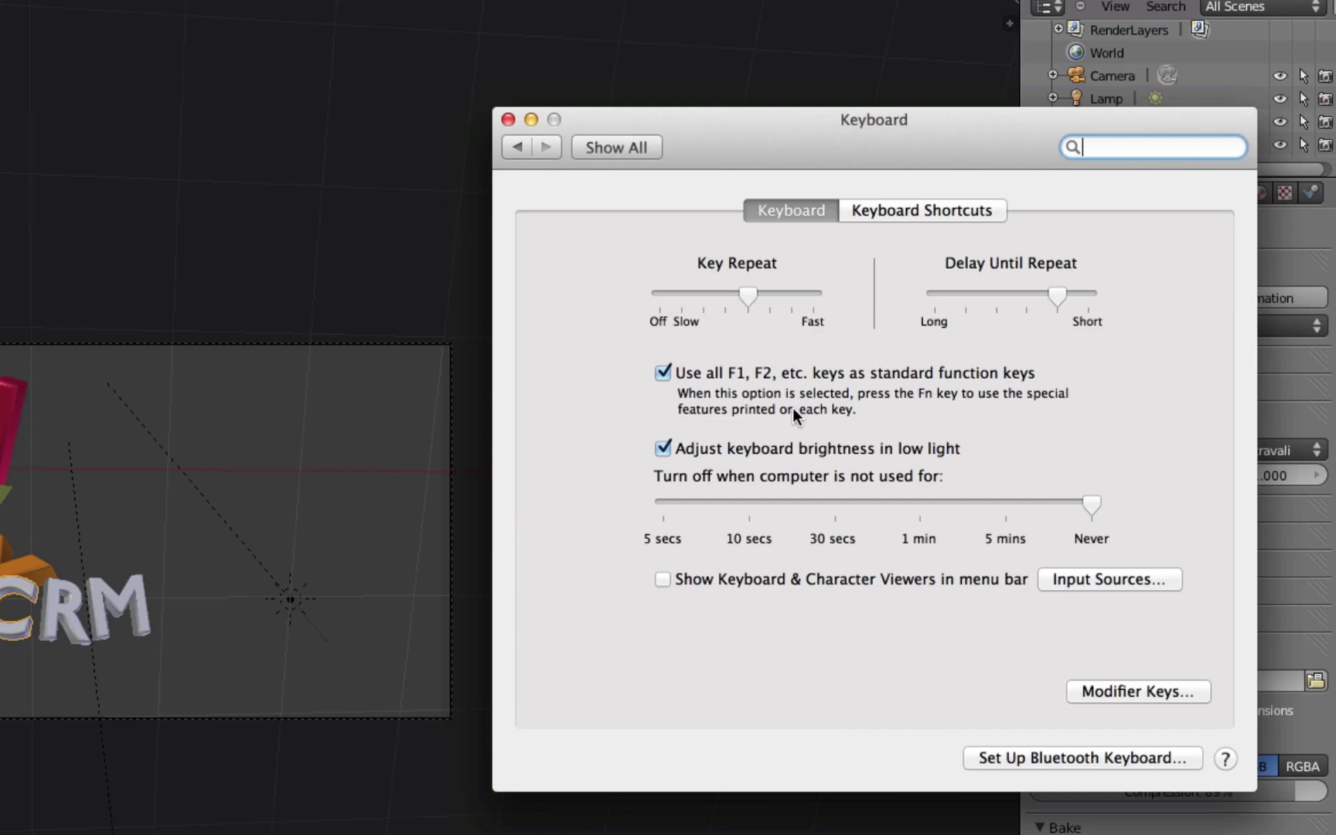
click(508, 121)
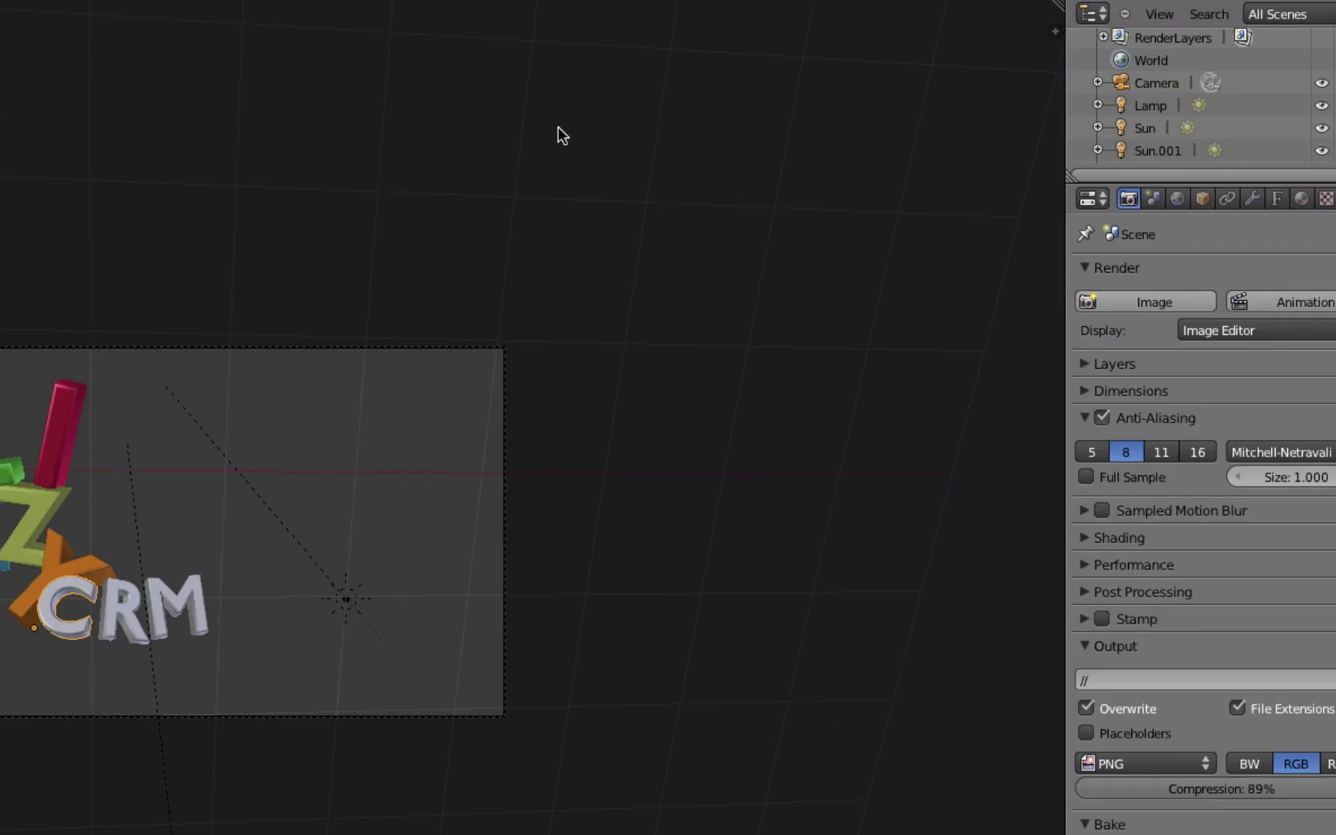
key(ctrl+Up)
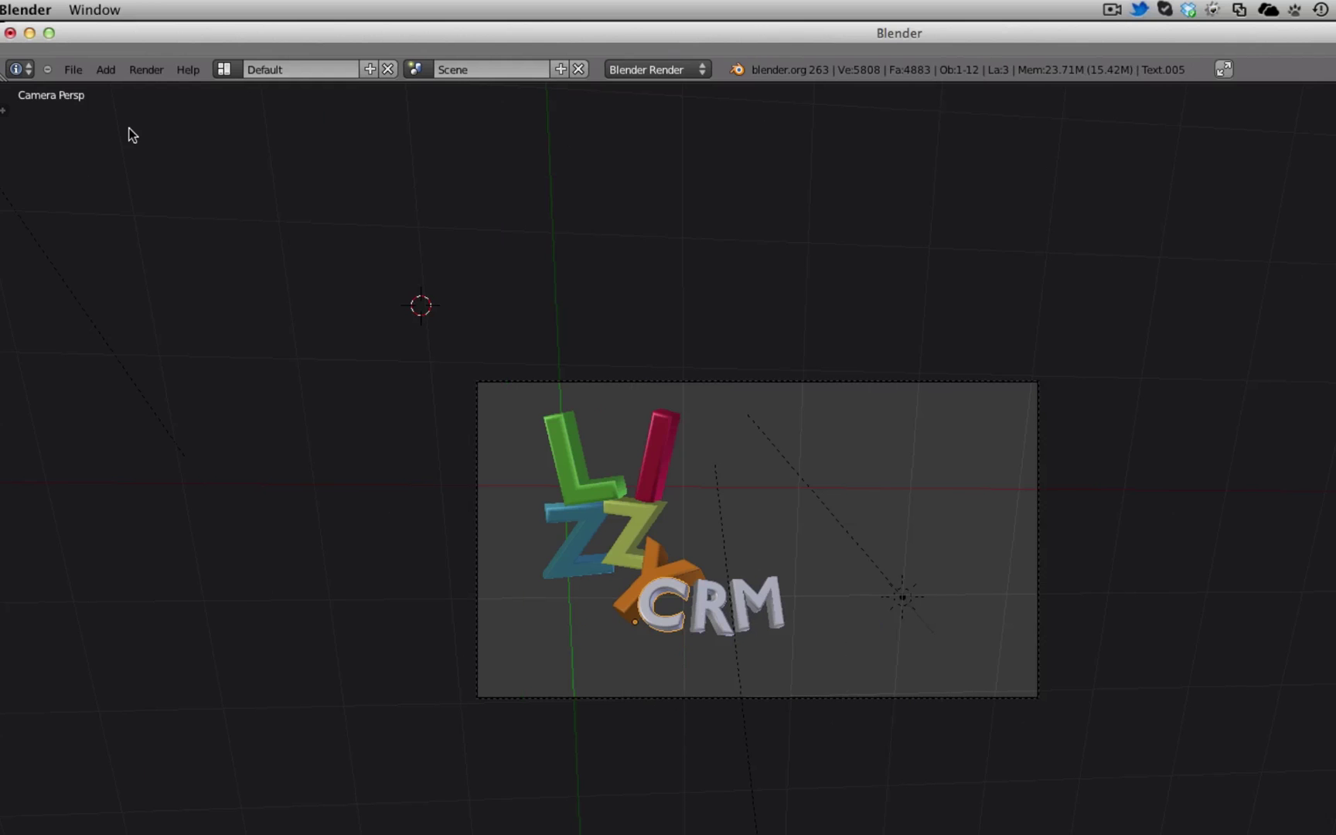
click(73, 70)
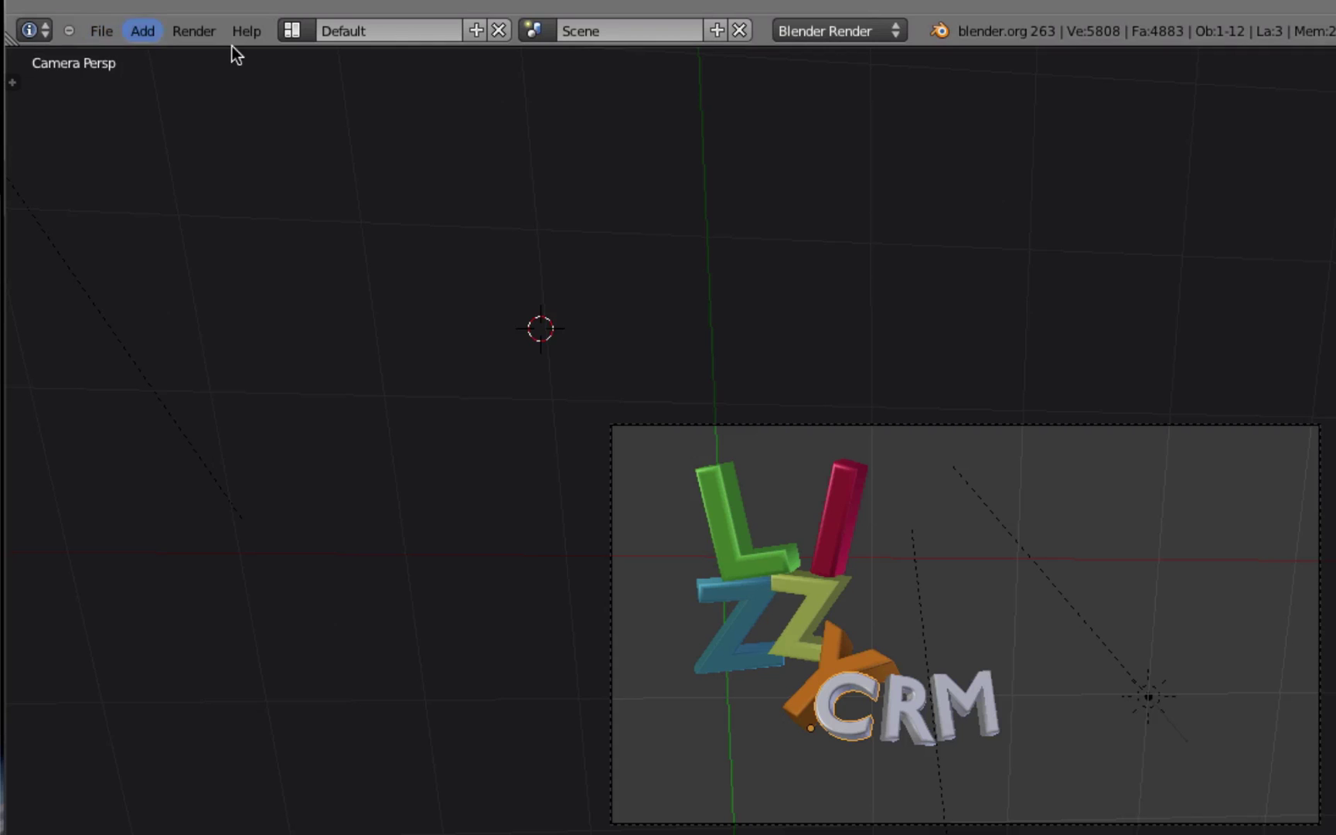
click(43, 32)
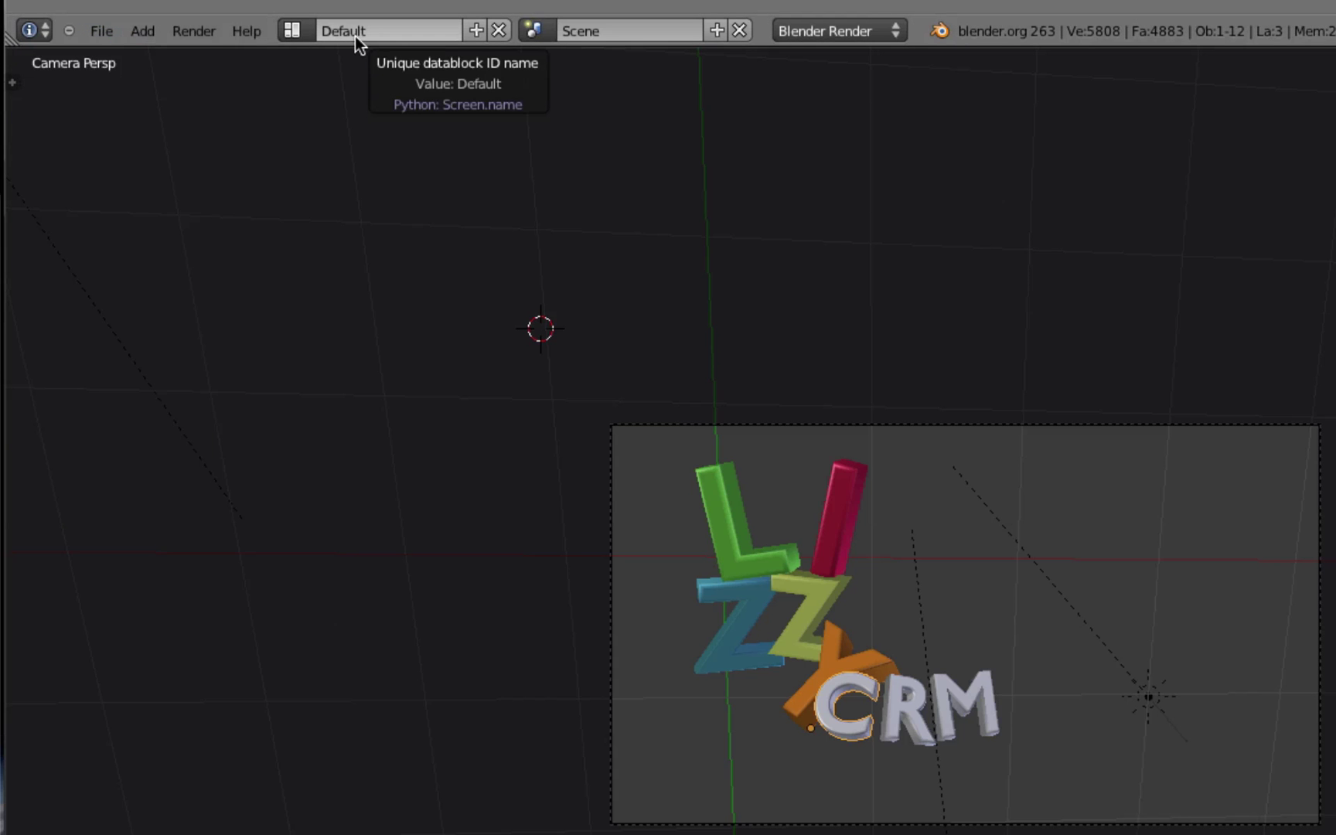
click(37, 31)
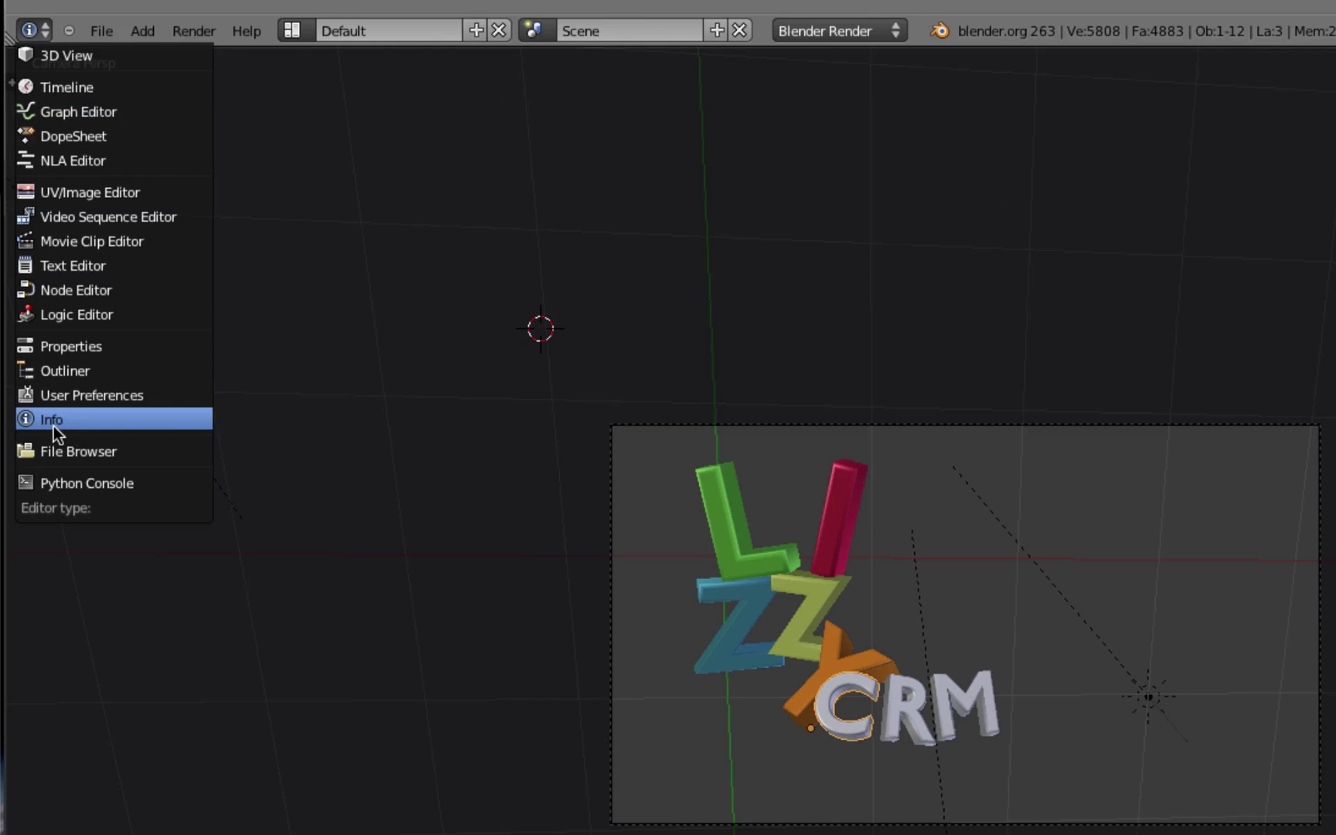
click(54, 55)
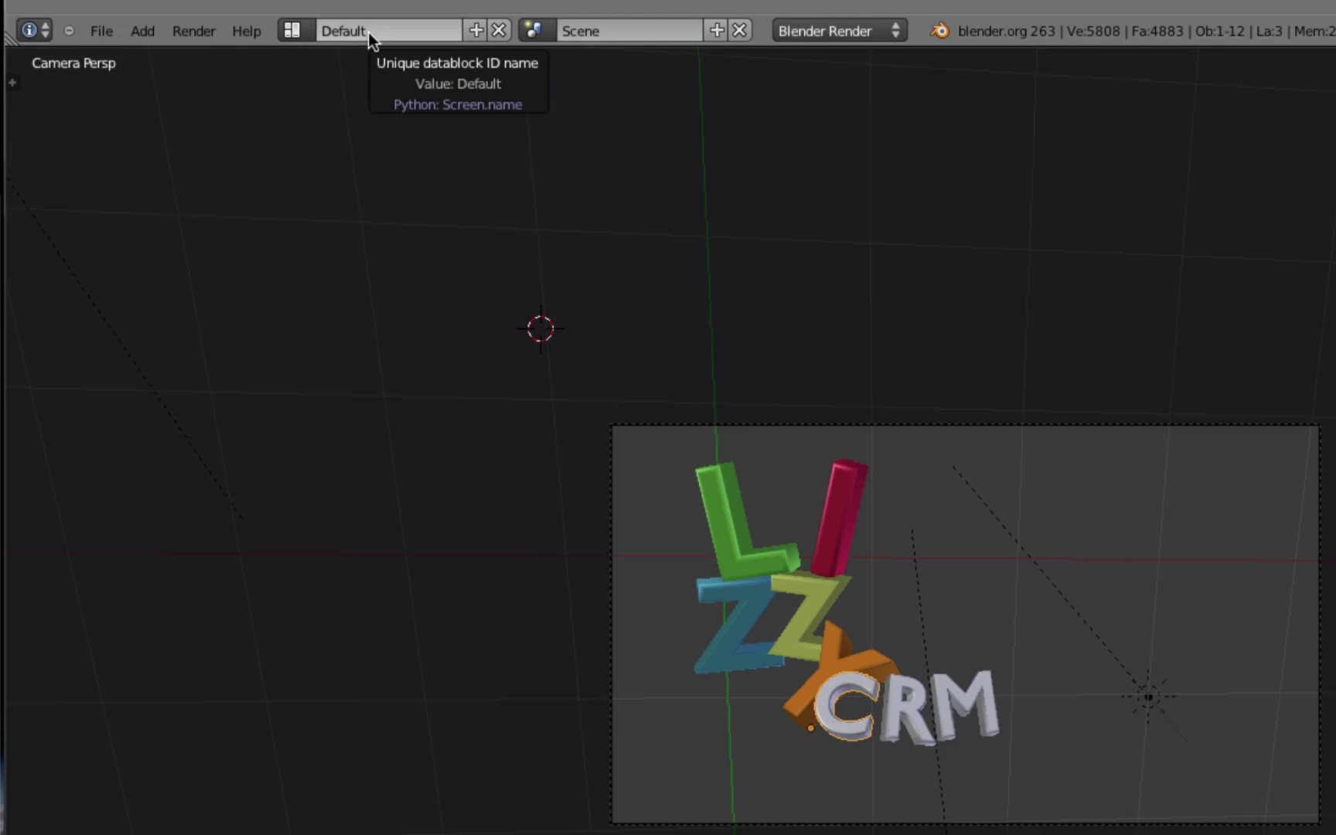
click(811, 33)
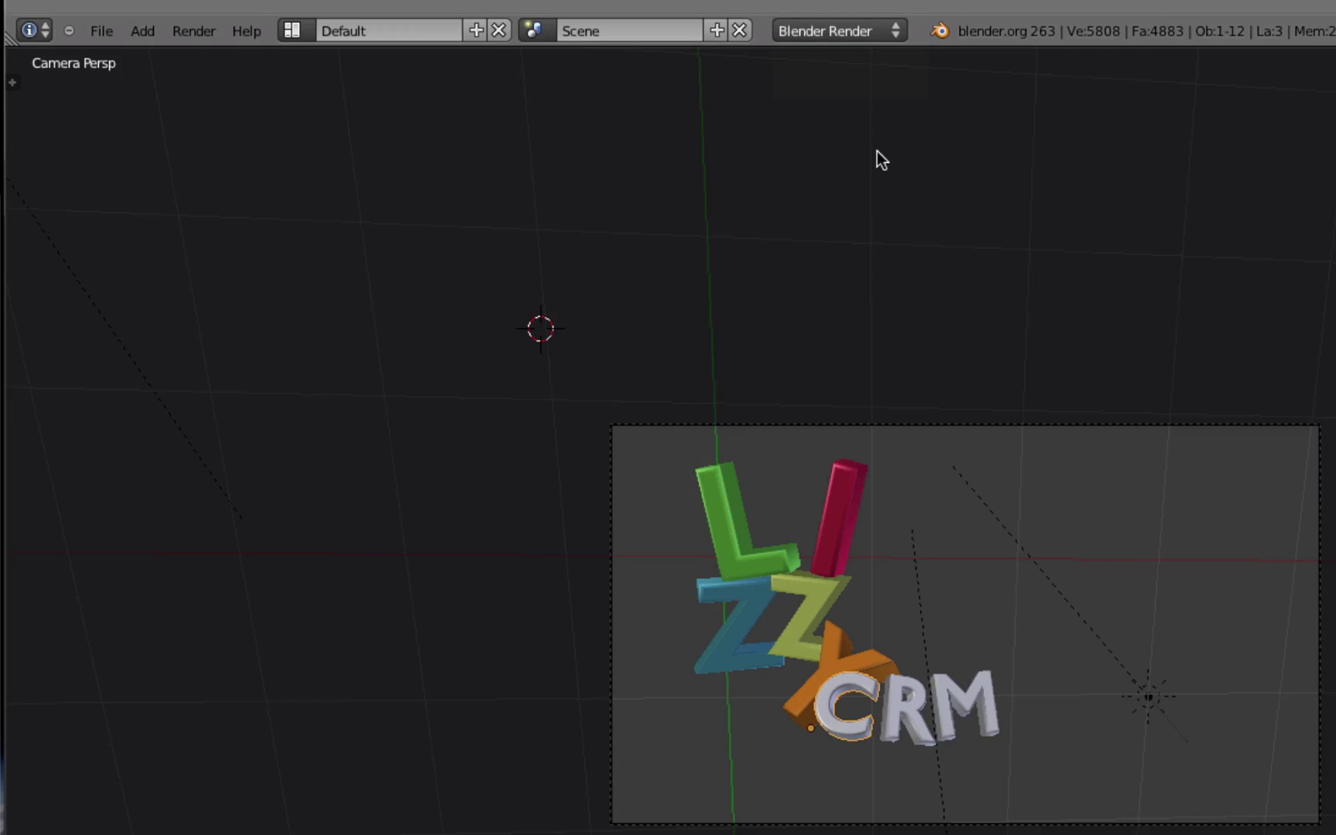
click(831, 35)
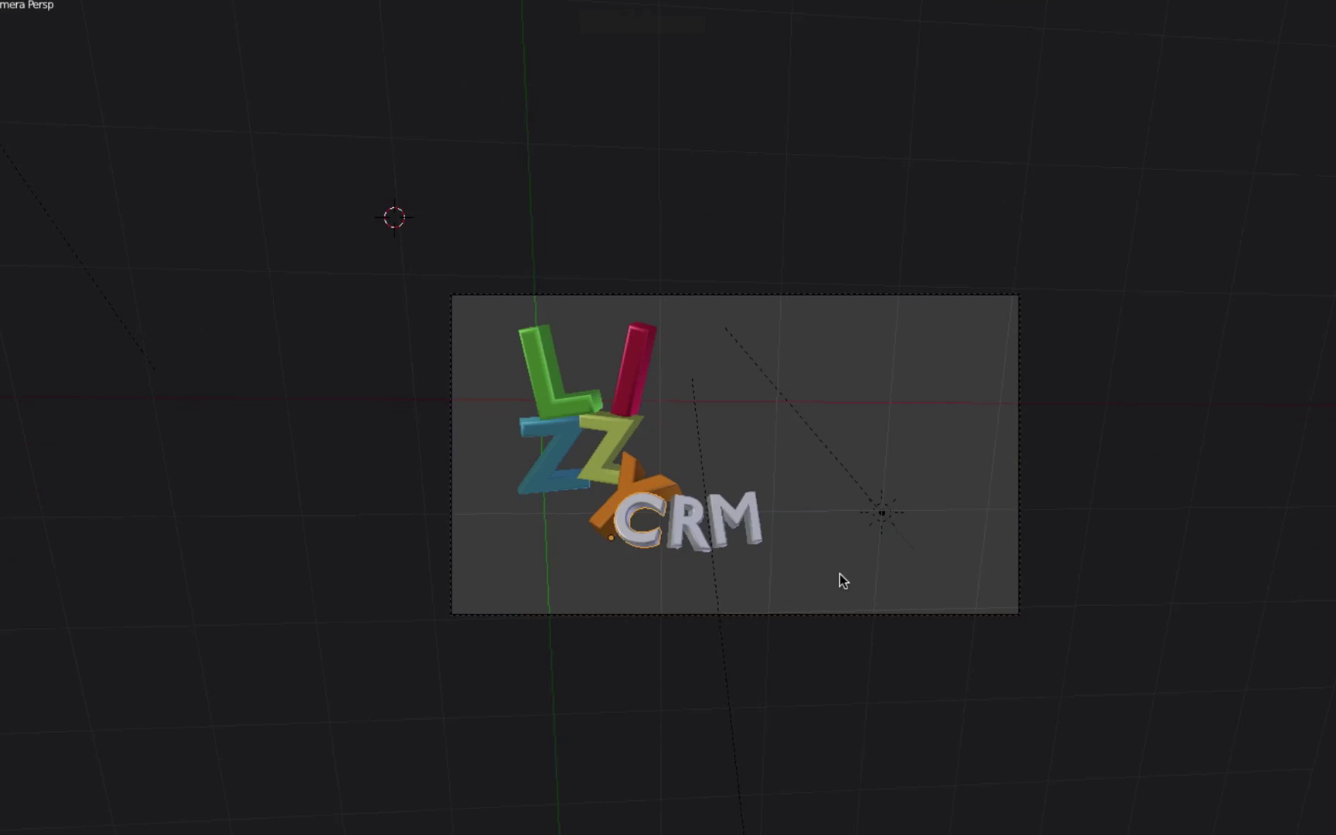
Leave the camera view and examine the 3D logo letters, the camera and the lamps from several sides and angles.
middle_drag(839, 593, 826, 447)
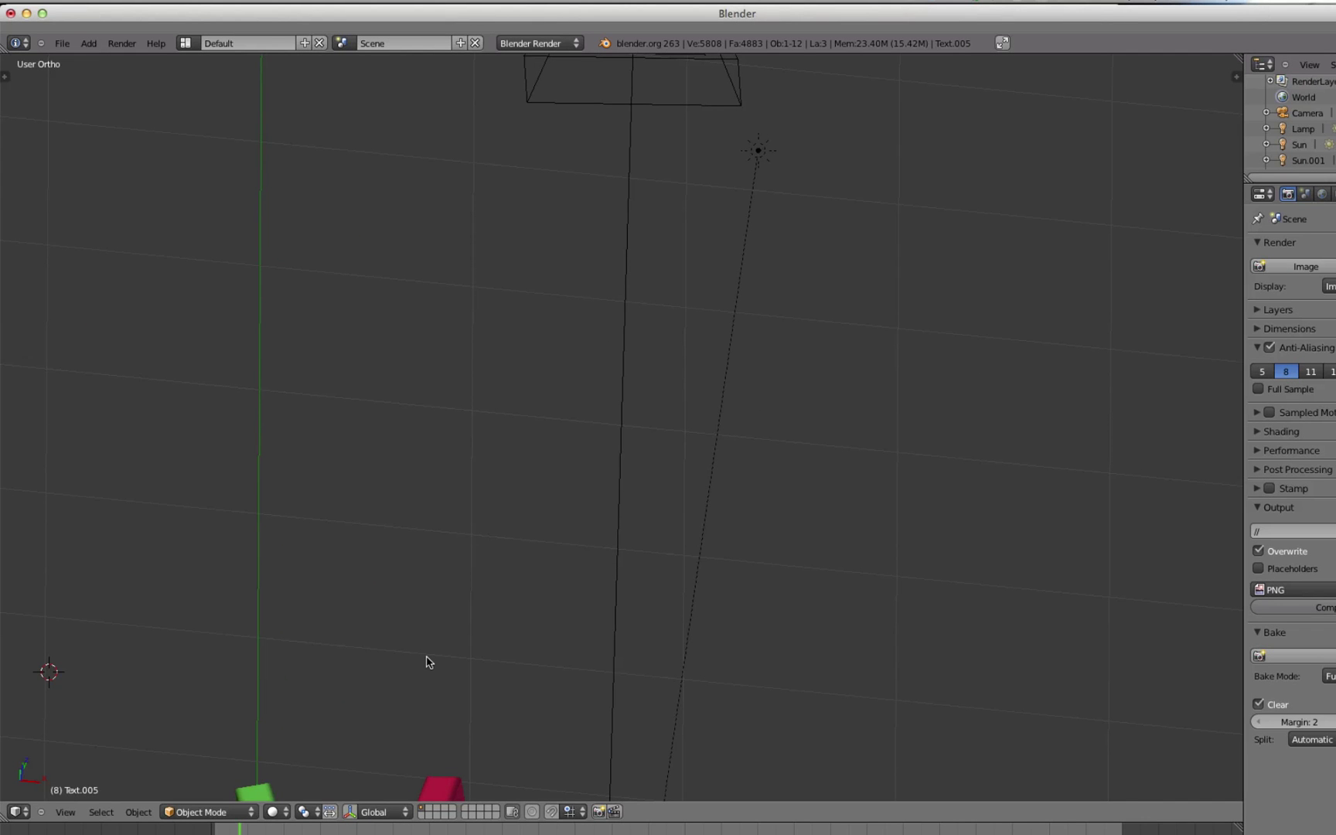
shift+scroll(428, 662, down, 8)
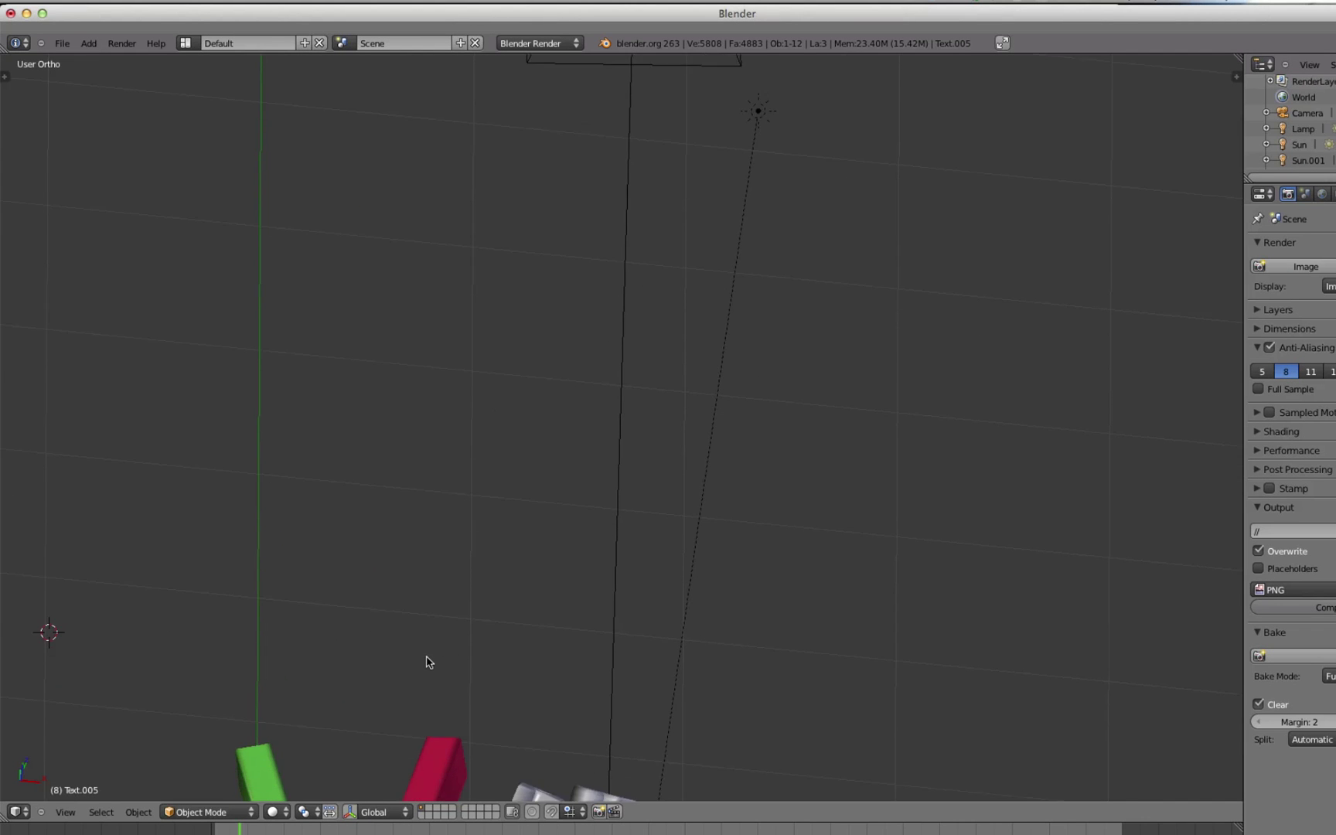
shift+scroll(428, 662, down, 2)
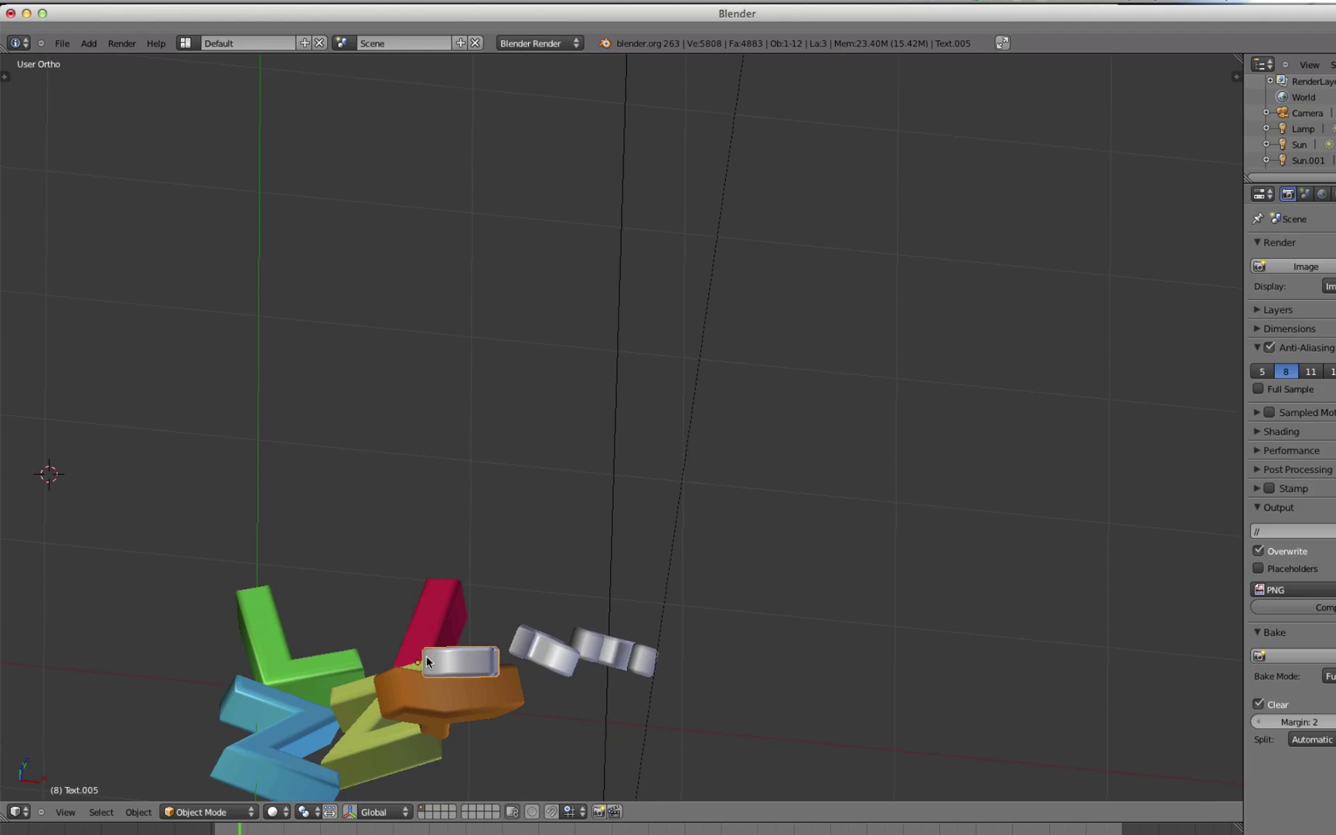
shift+scroll(428, 661, up, 8)
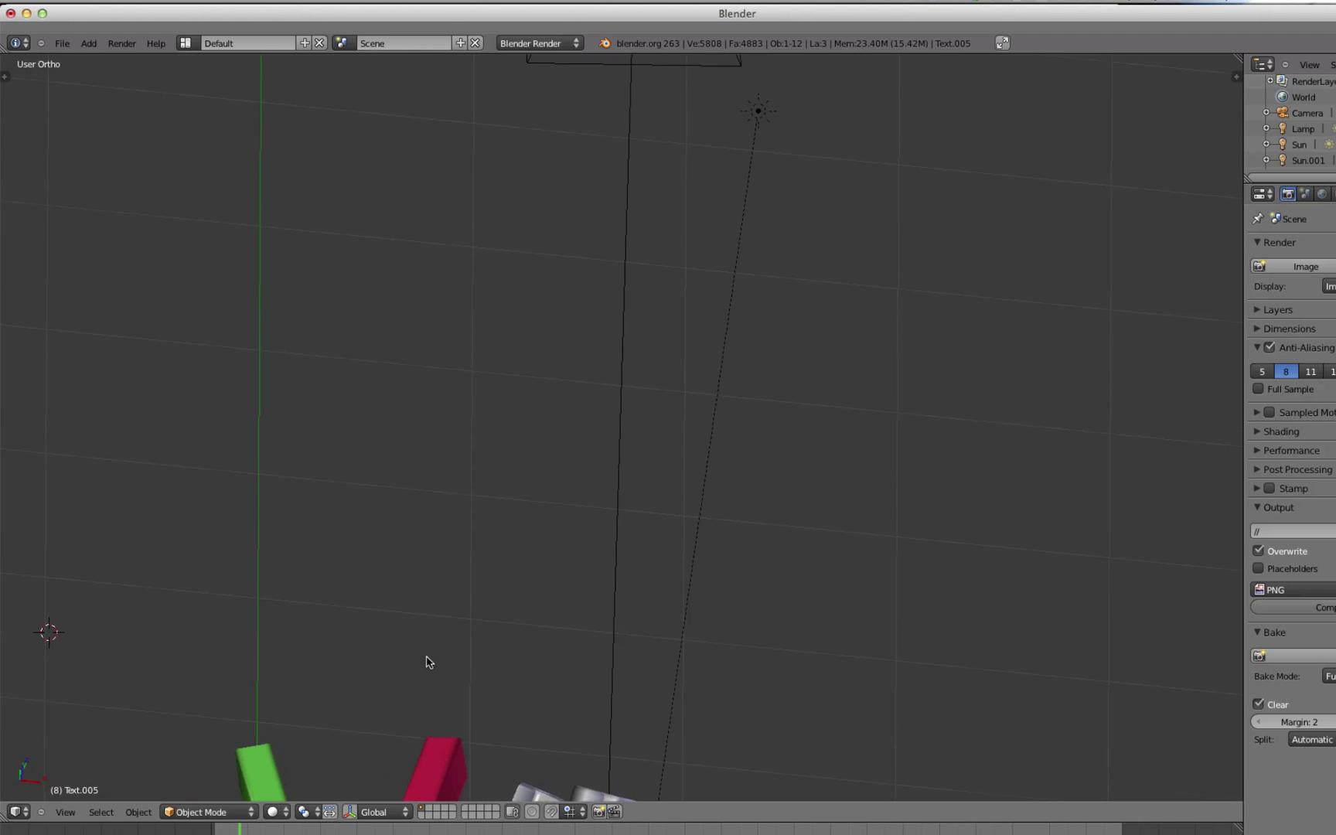
ctrl+scroll(428, 662, up, 7)
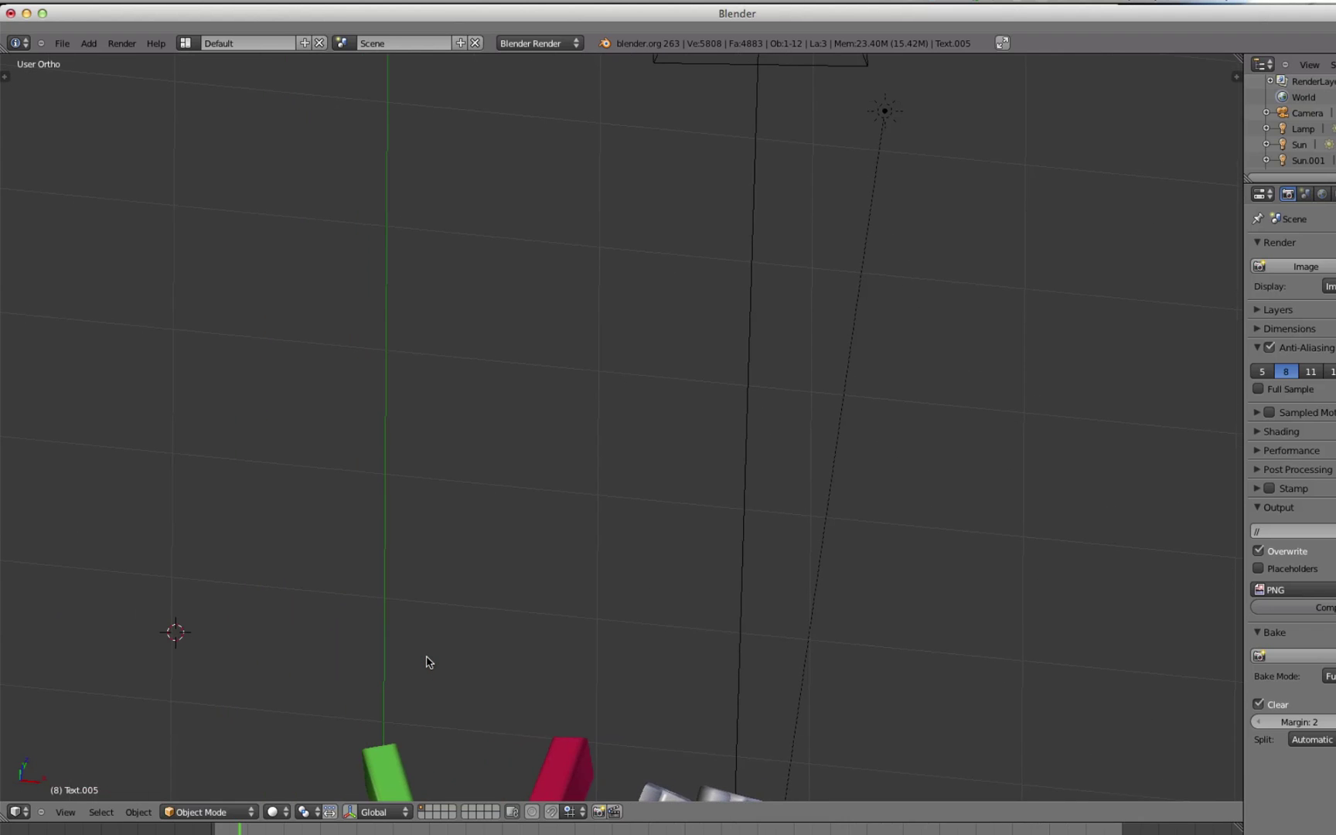
ctrl+scroll(428, 662, down, 8)
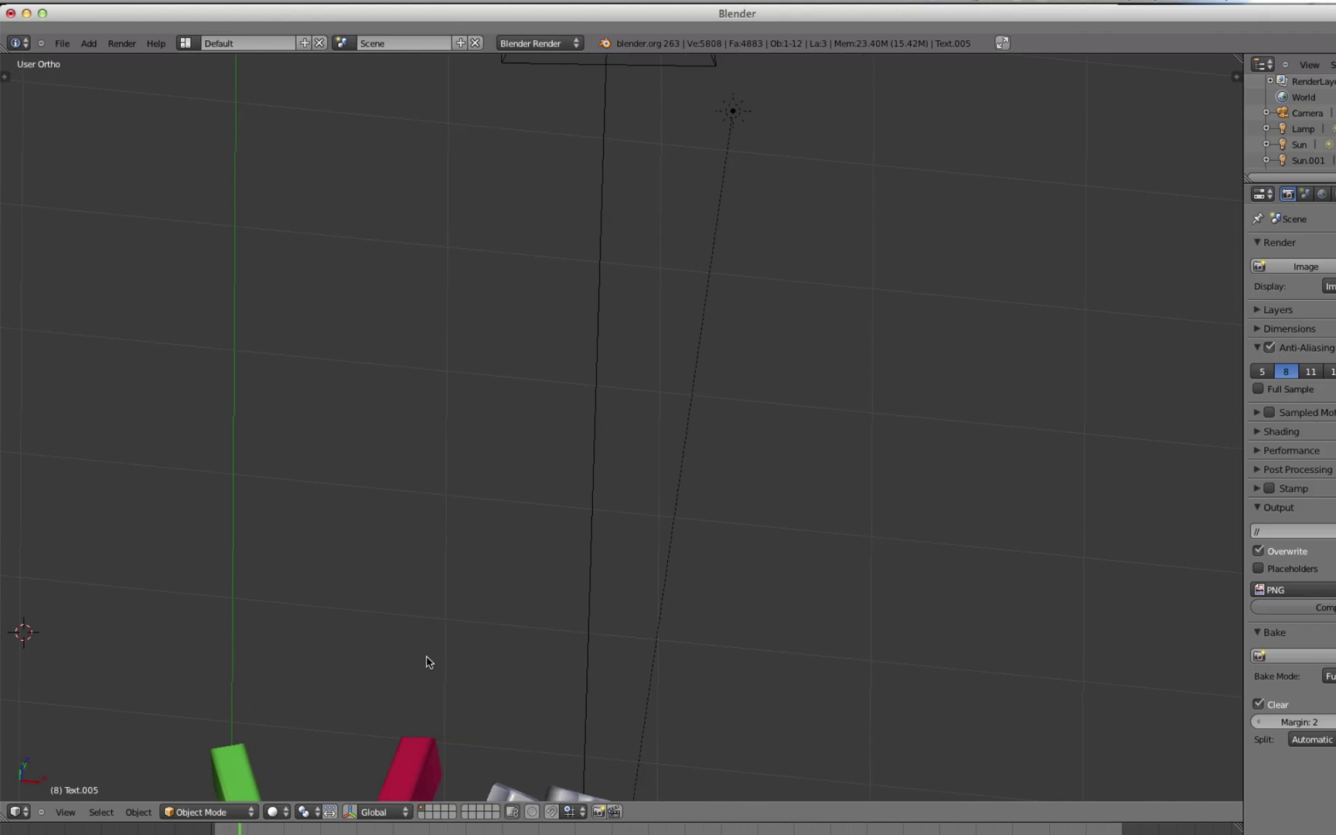
ctrl+scroll(427, 662, up, 4)
shift+scroll(427, 662, down, 9)
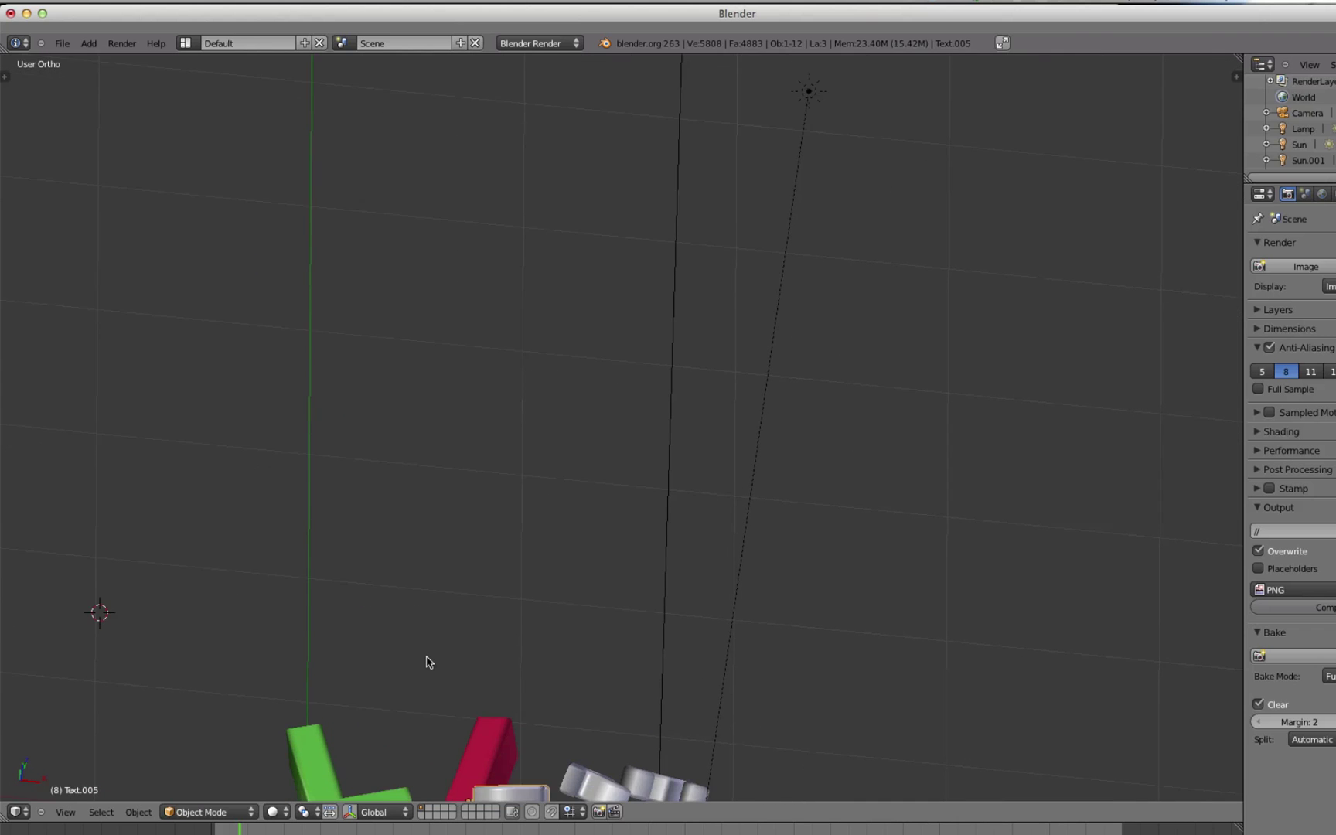
shift+scroll(428, 661, down, 11)
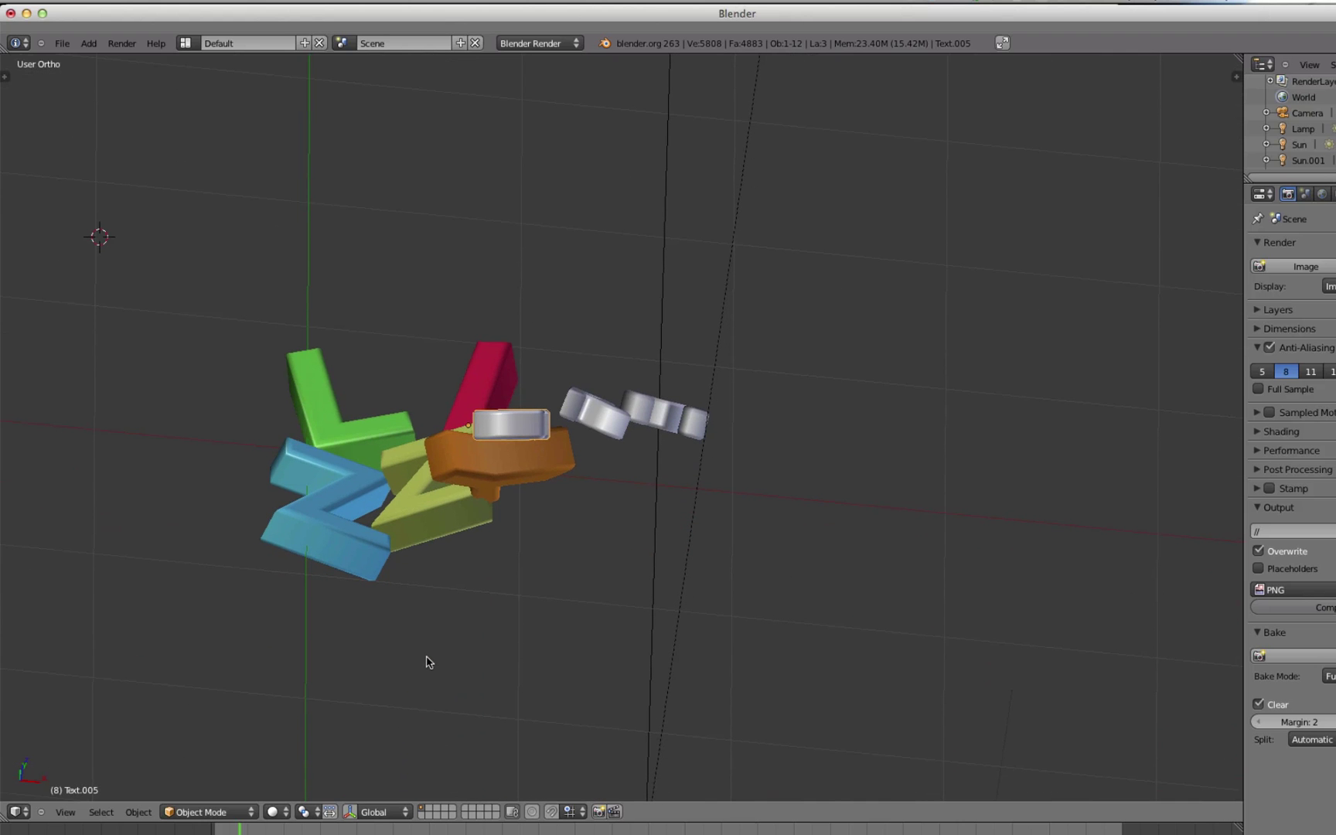
shift+scroll(427, 662, up, 2)
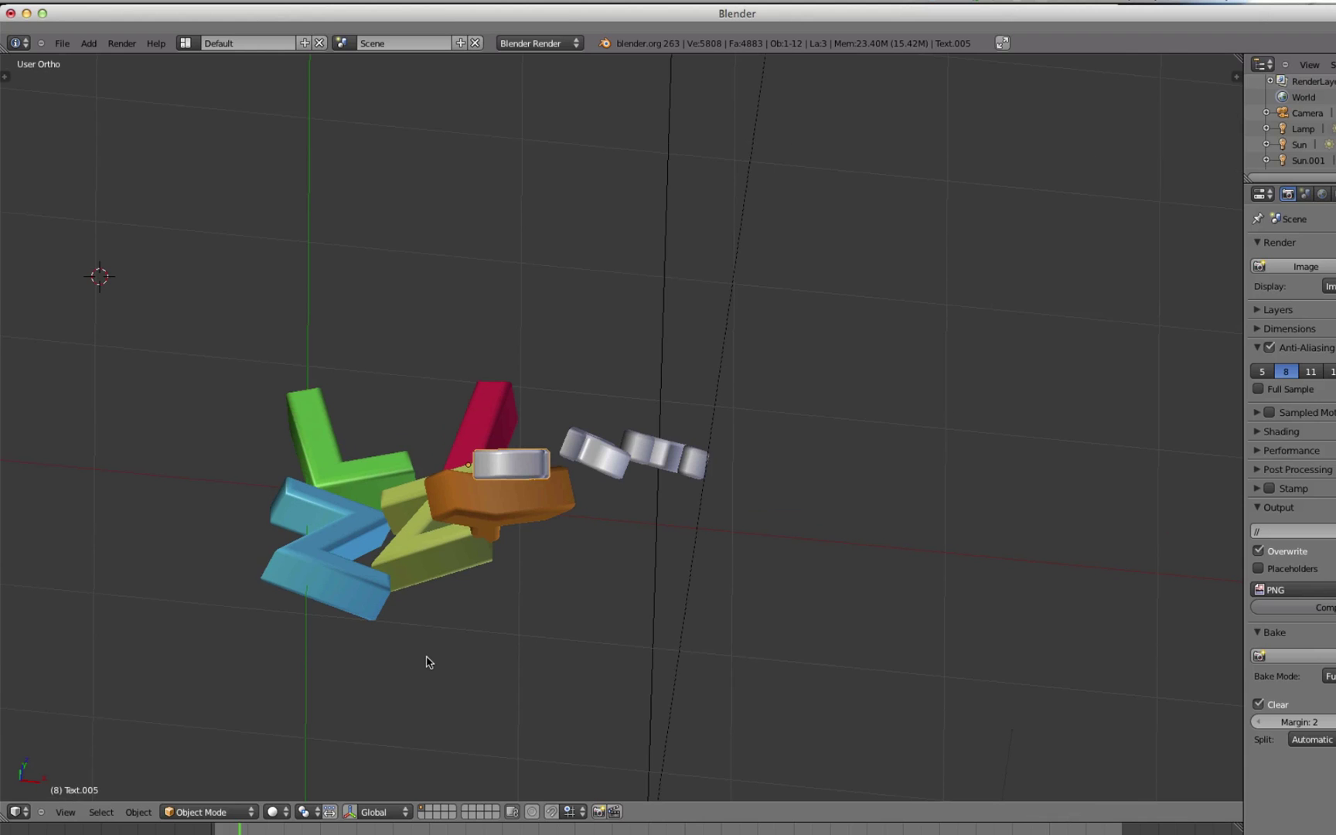
ctrl+scroll(428, 662, left, 2)
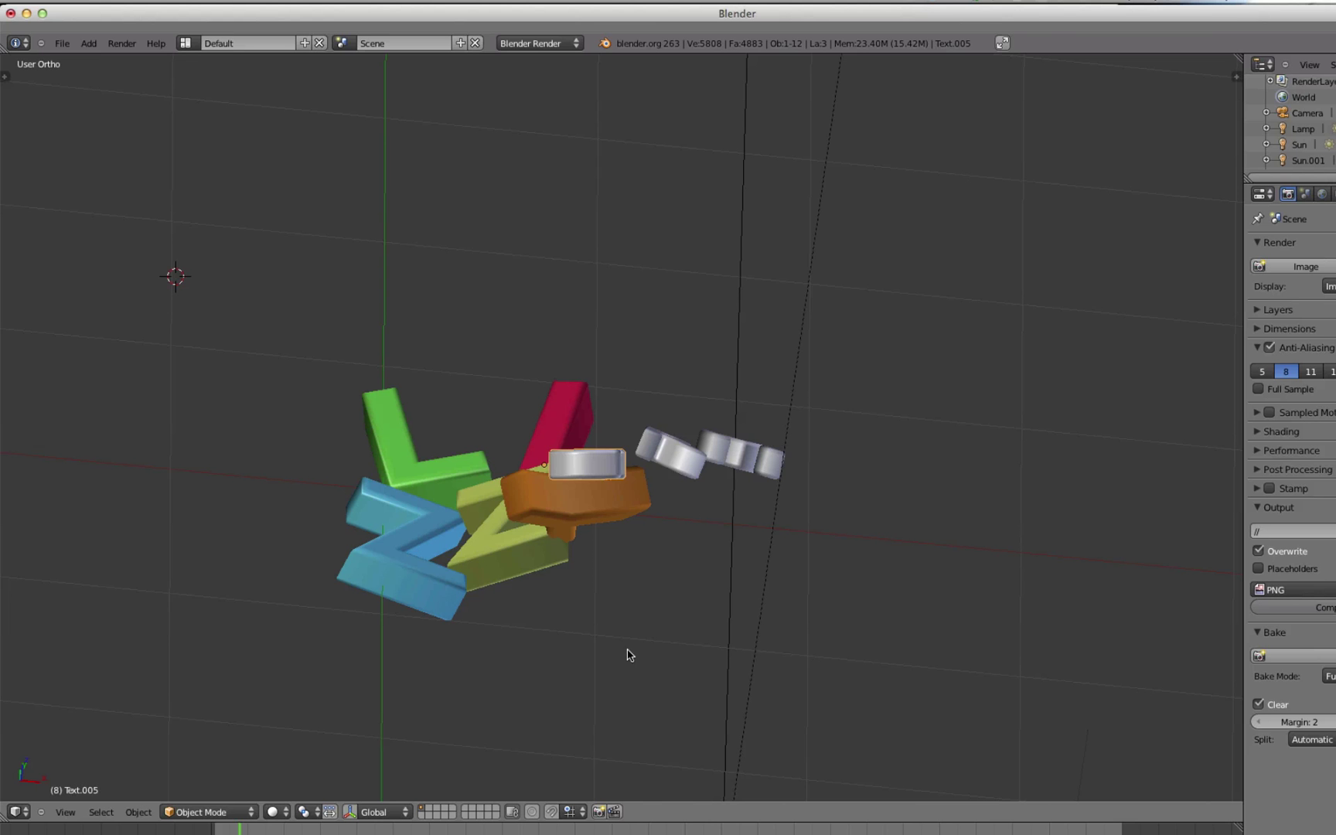
middle_drag(615, 677, 670, 746)
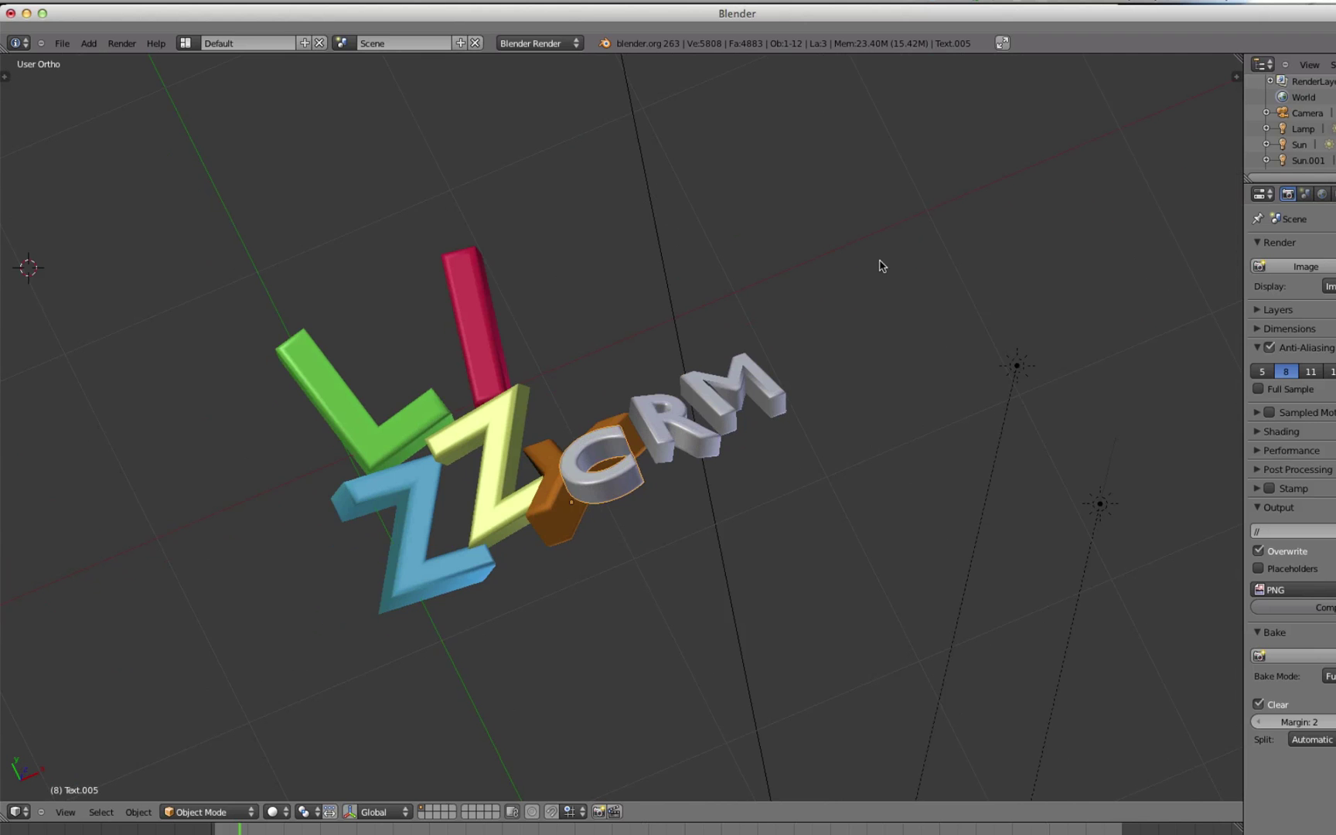
middle_drag(838, 241, 659, 371)
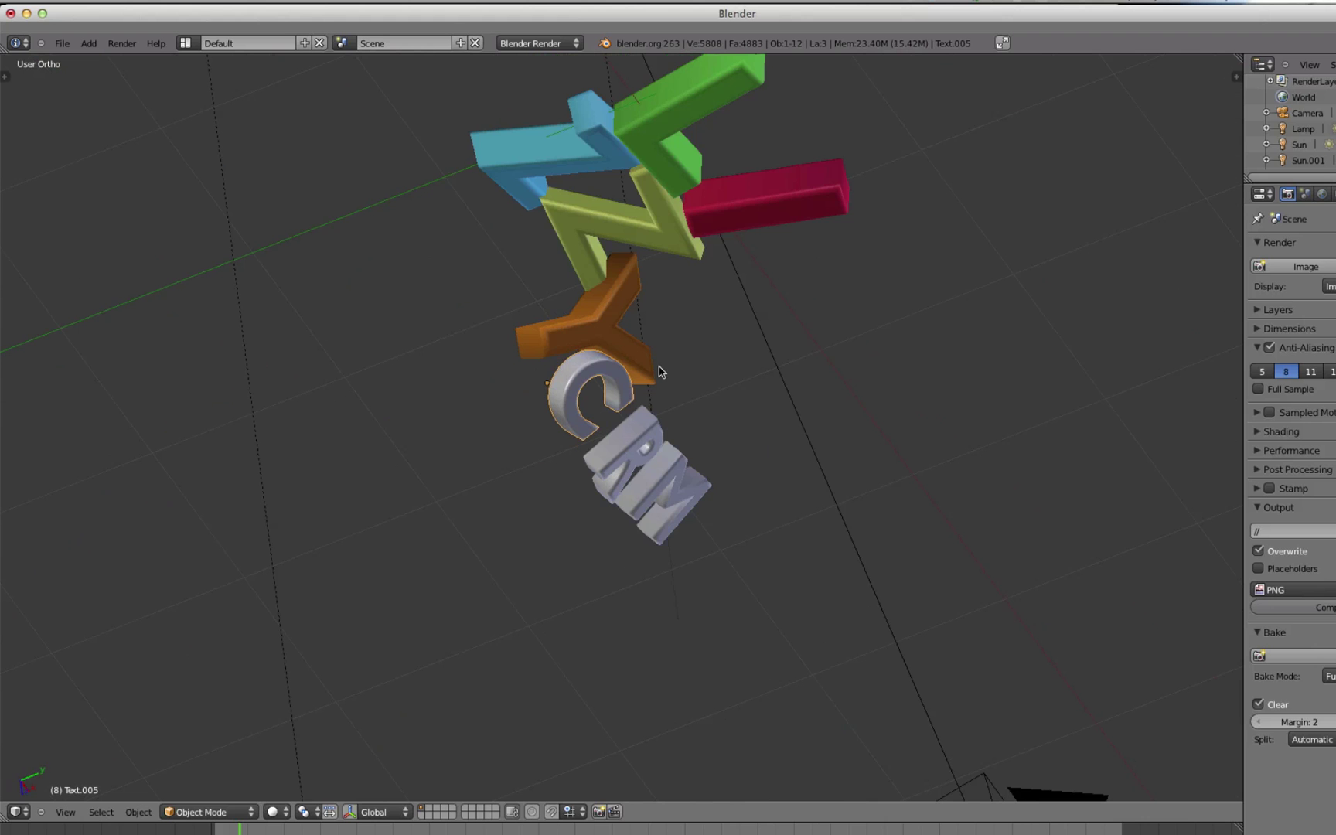
middle_drag(1031, 384, 988, 347)
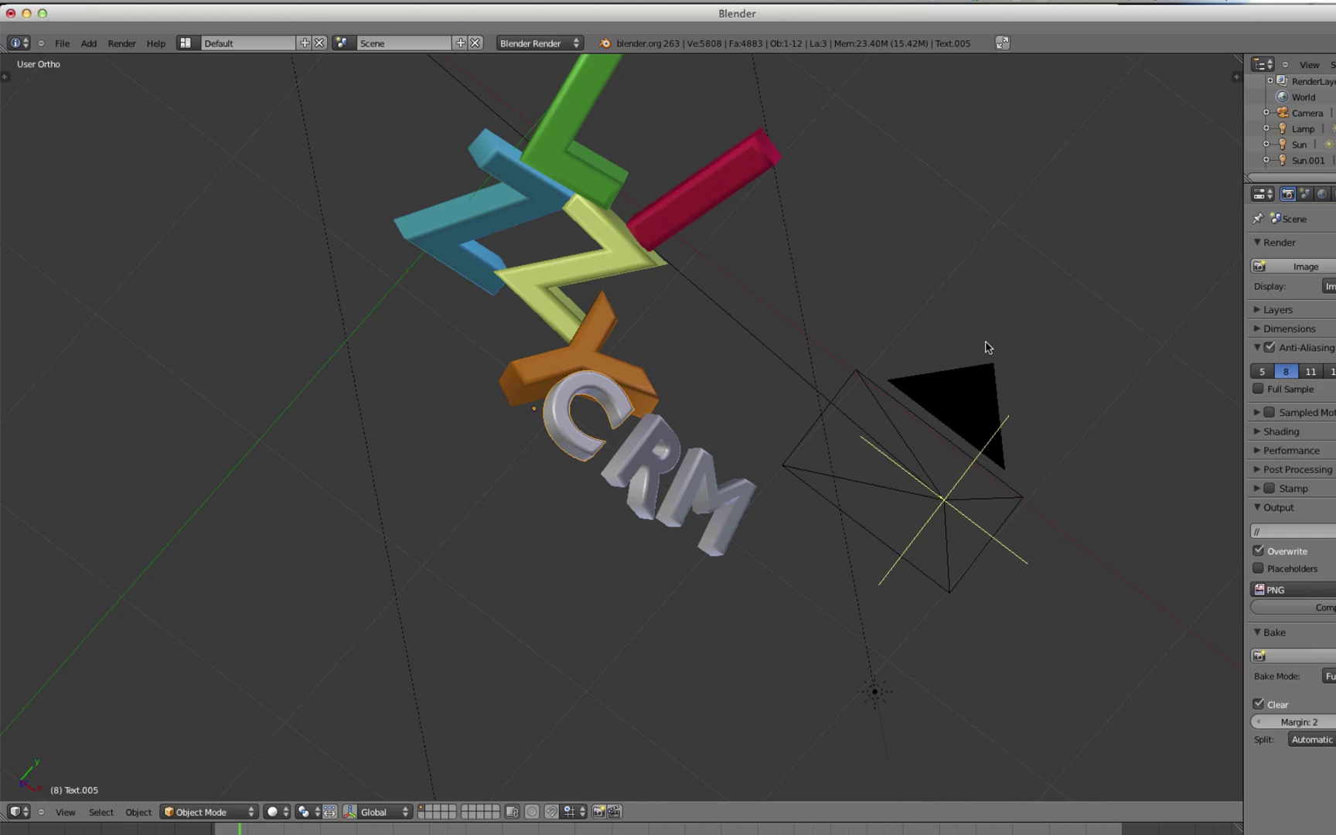
Show the scene in top orthographic view, far enough out to include the logo, the camera and all the lamps.
key(KP_7)
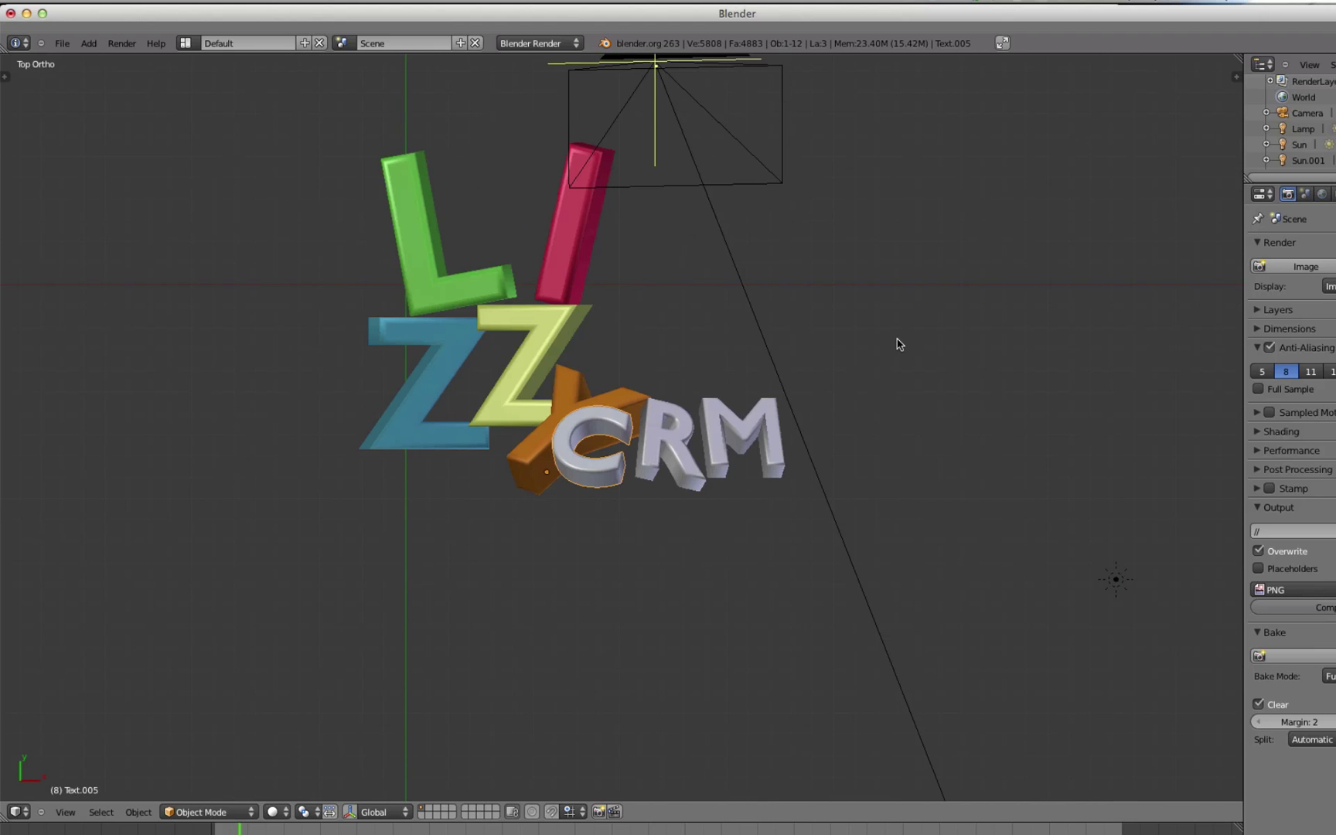
scroll(899, 344, down, 3)
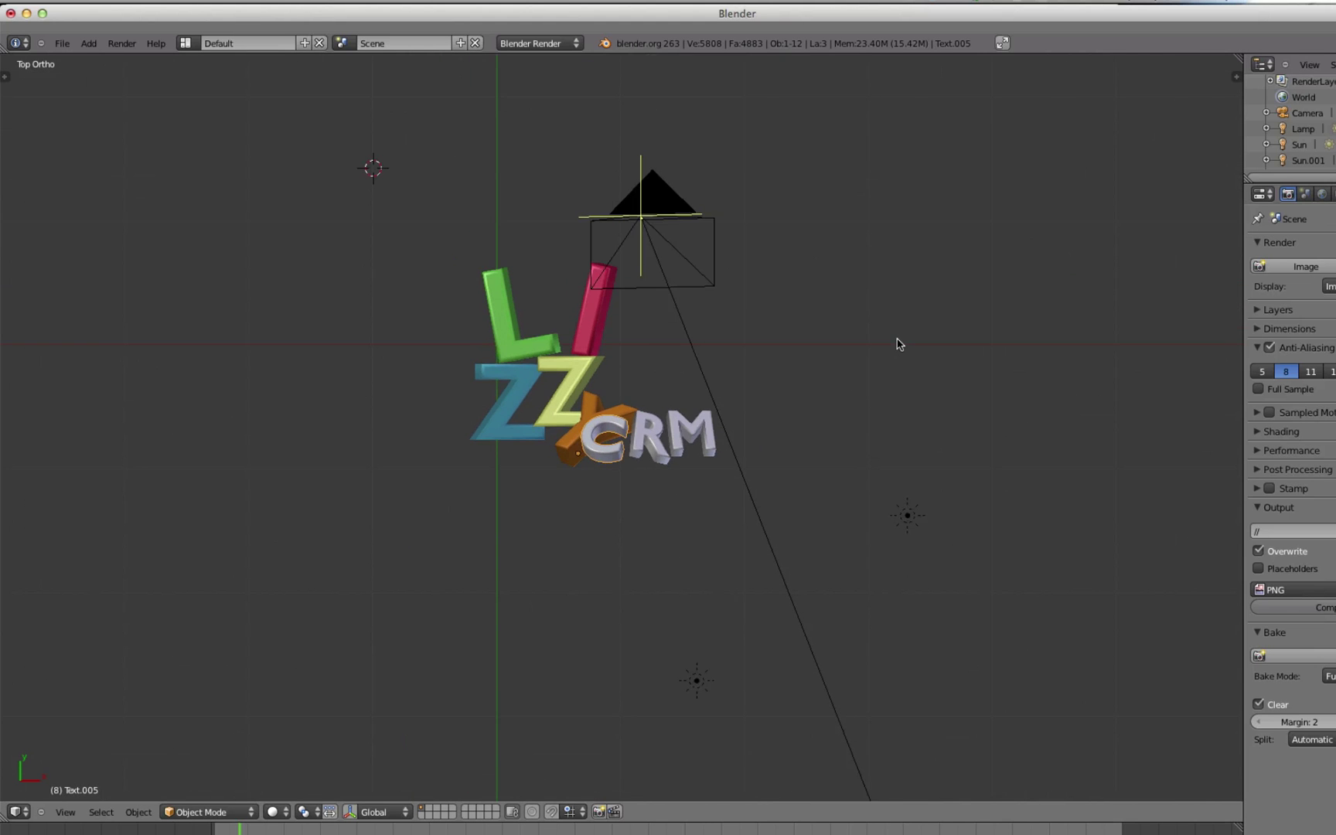
scroll(899, 344, down, 4)
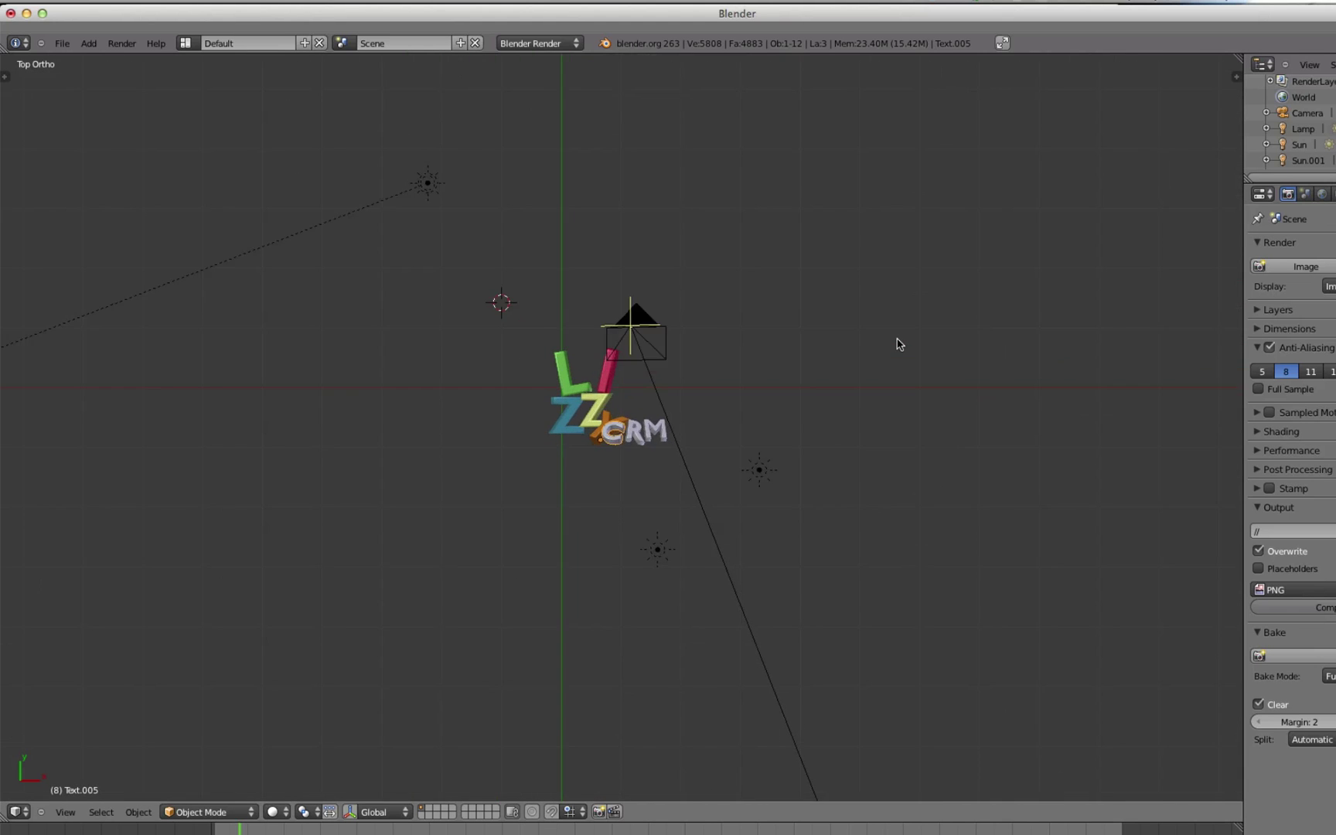
scroll(899, 344, up, 5)
scroll(899, 344, down, 5)
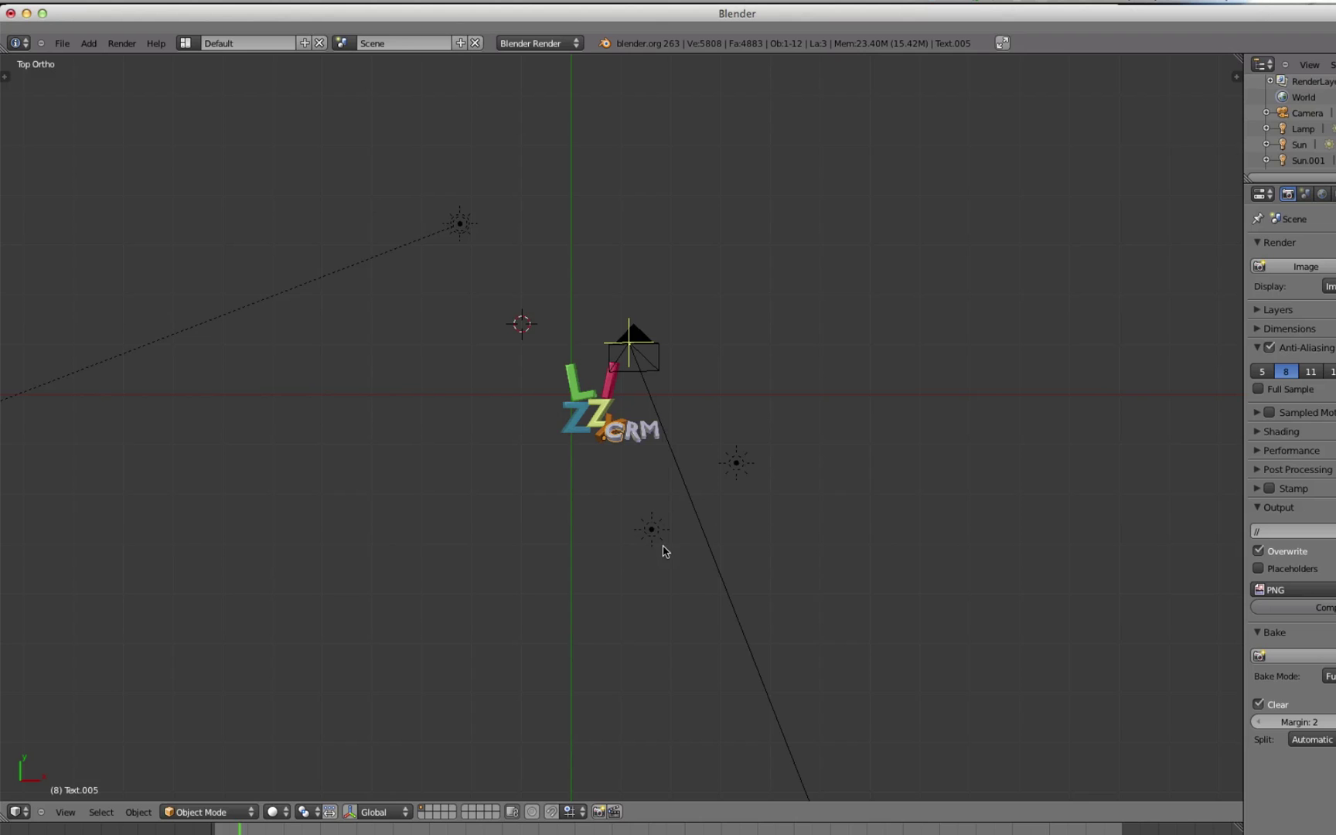
Select the two sun lamps one after the other, ending with only the green letter L selected for a closer look.
right_click(738, 468)
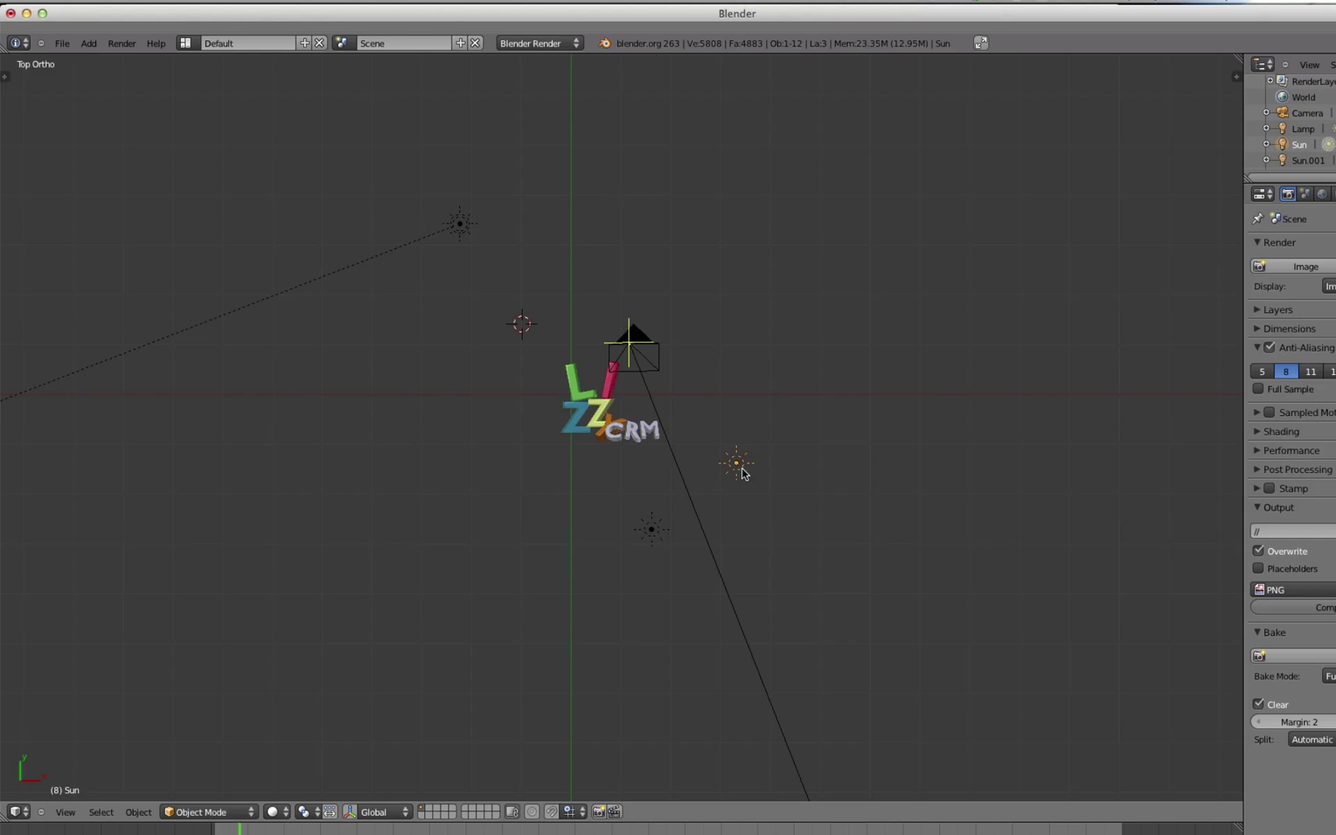
right_click(653, 534)
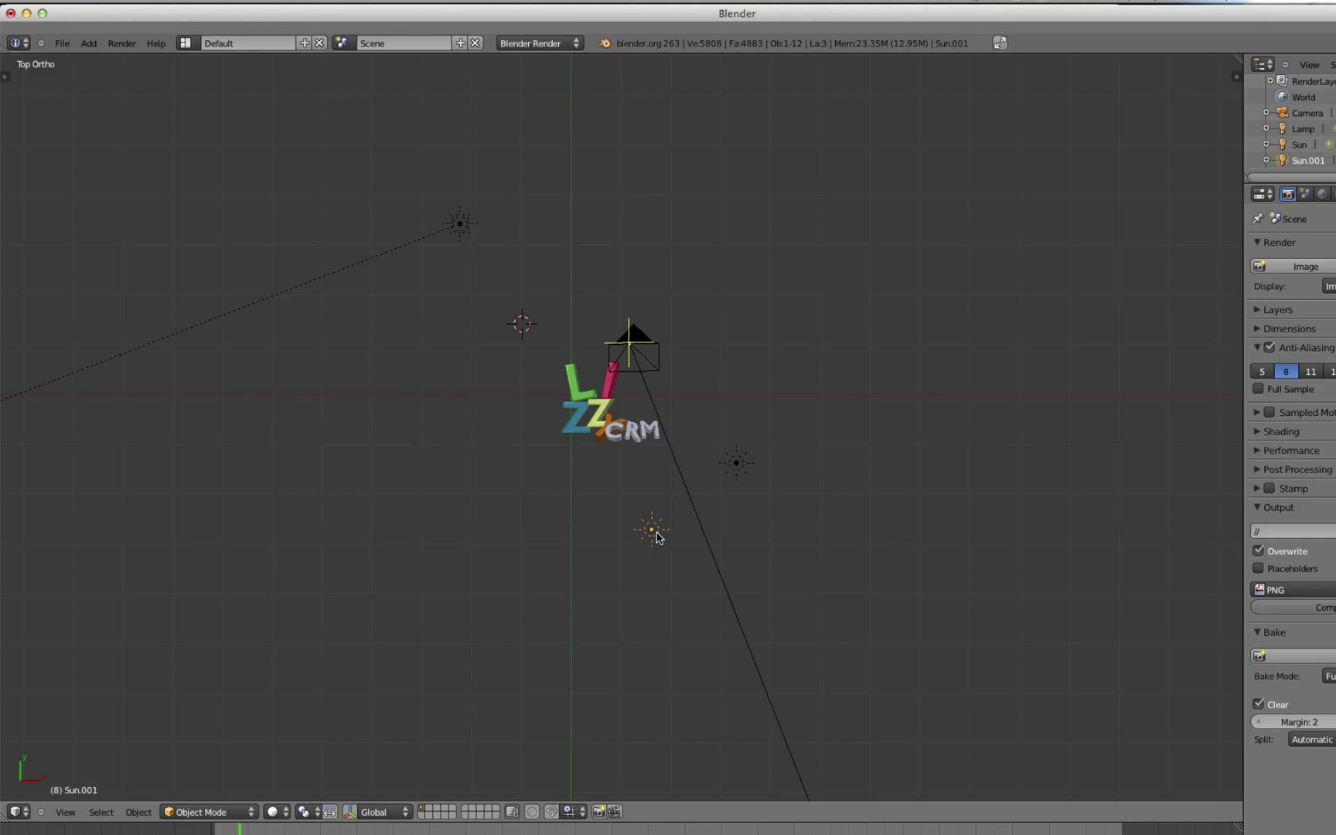
right_click(574, 383)
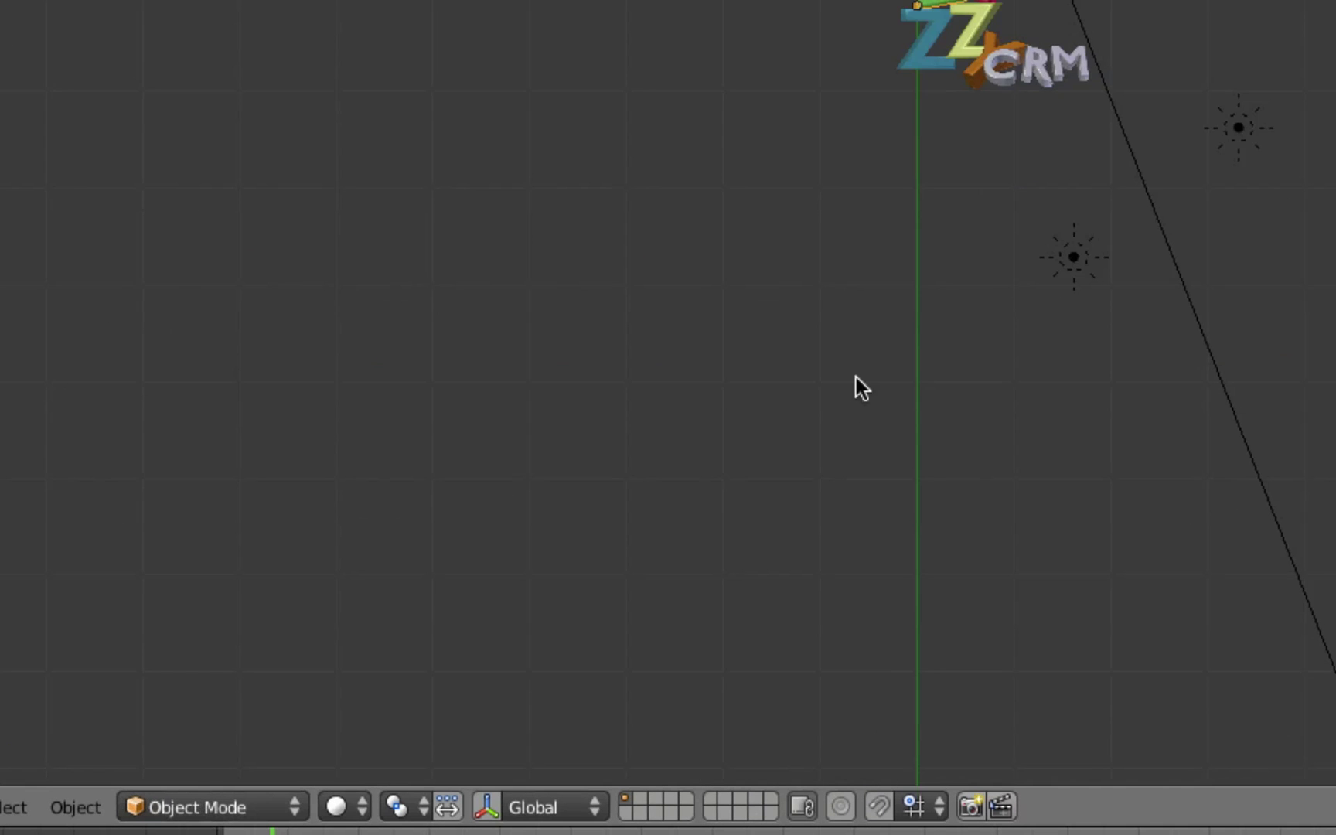
scroll(967, 162, up, 8)
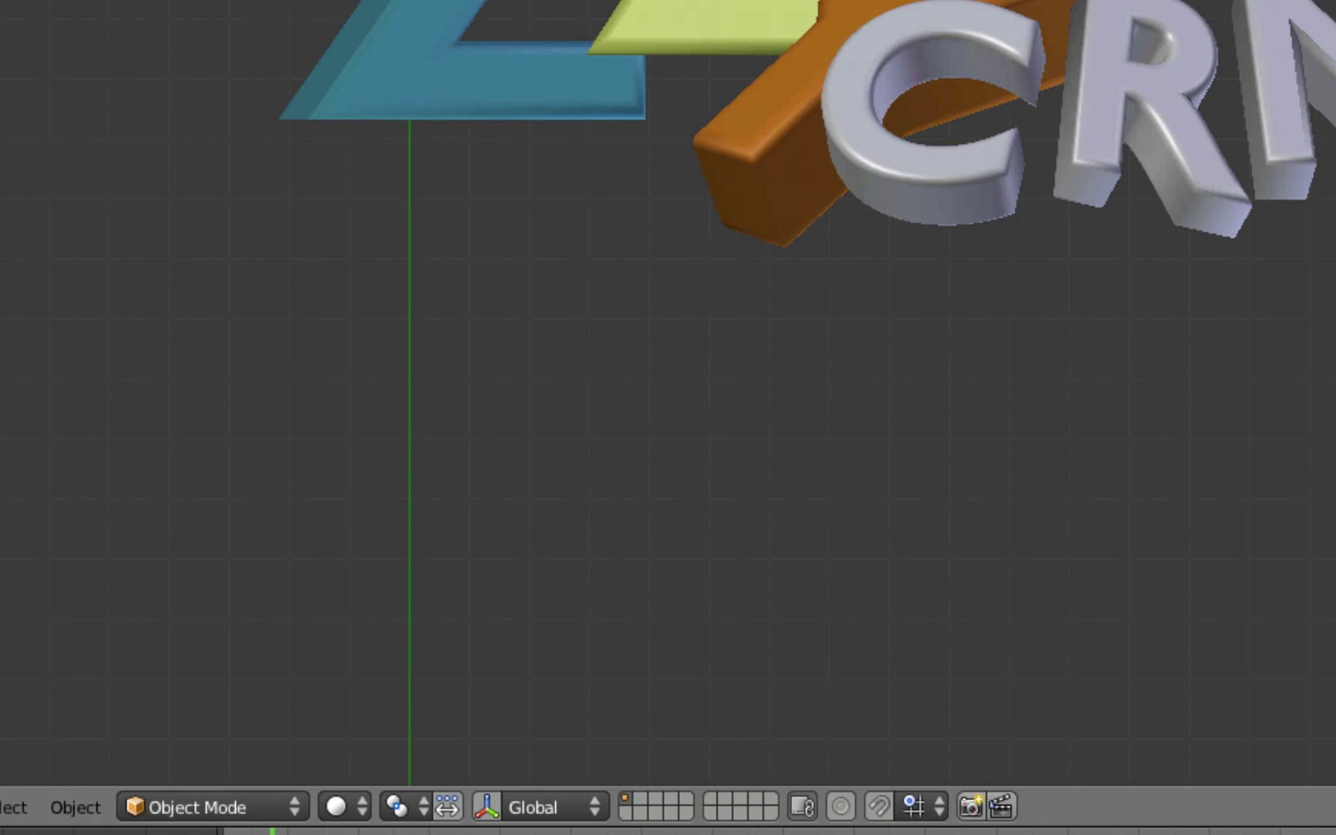
scroll(668, 393, down, 3)
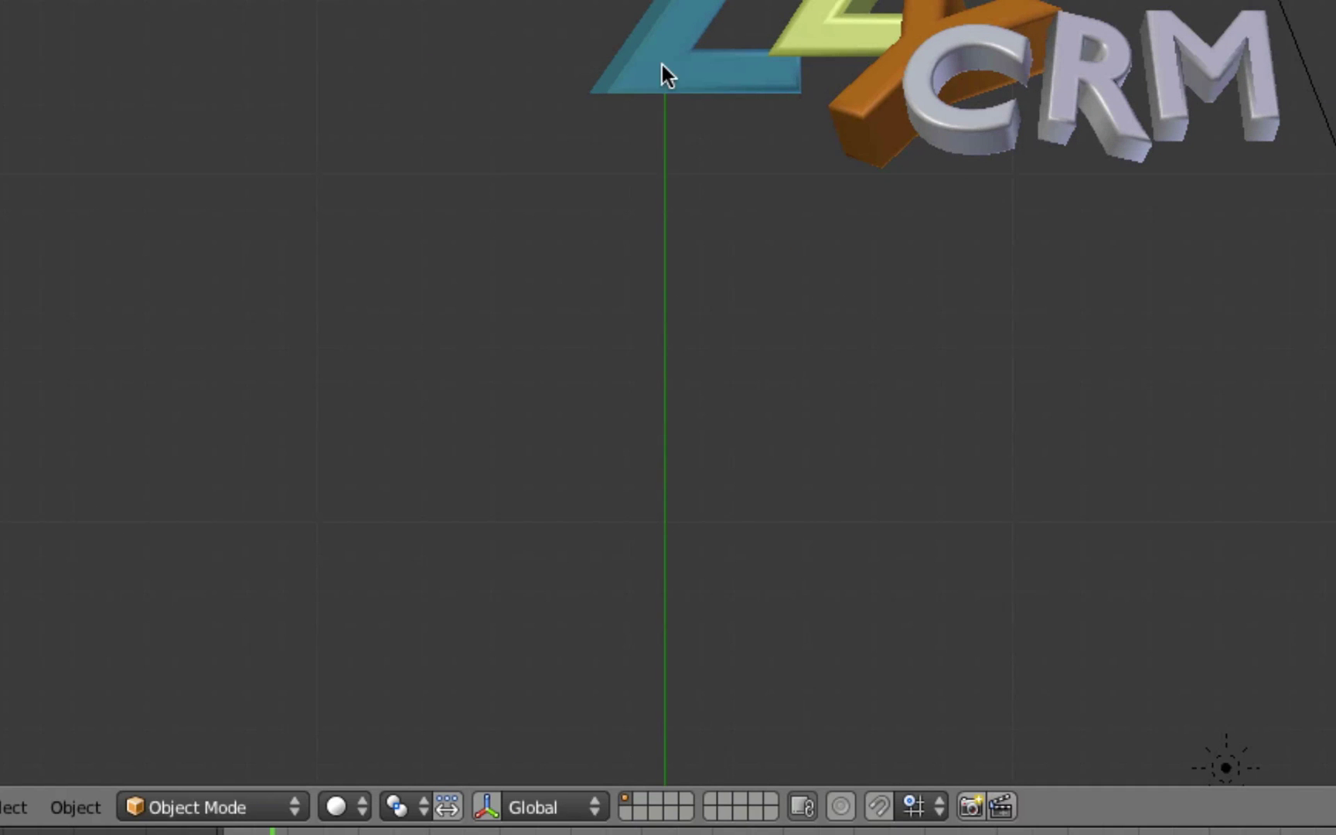
Turn on the transform manipulator, try its scale mode and return to the translate arrows.
click(486, 808)
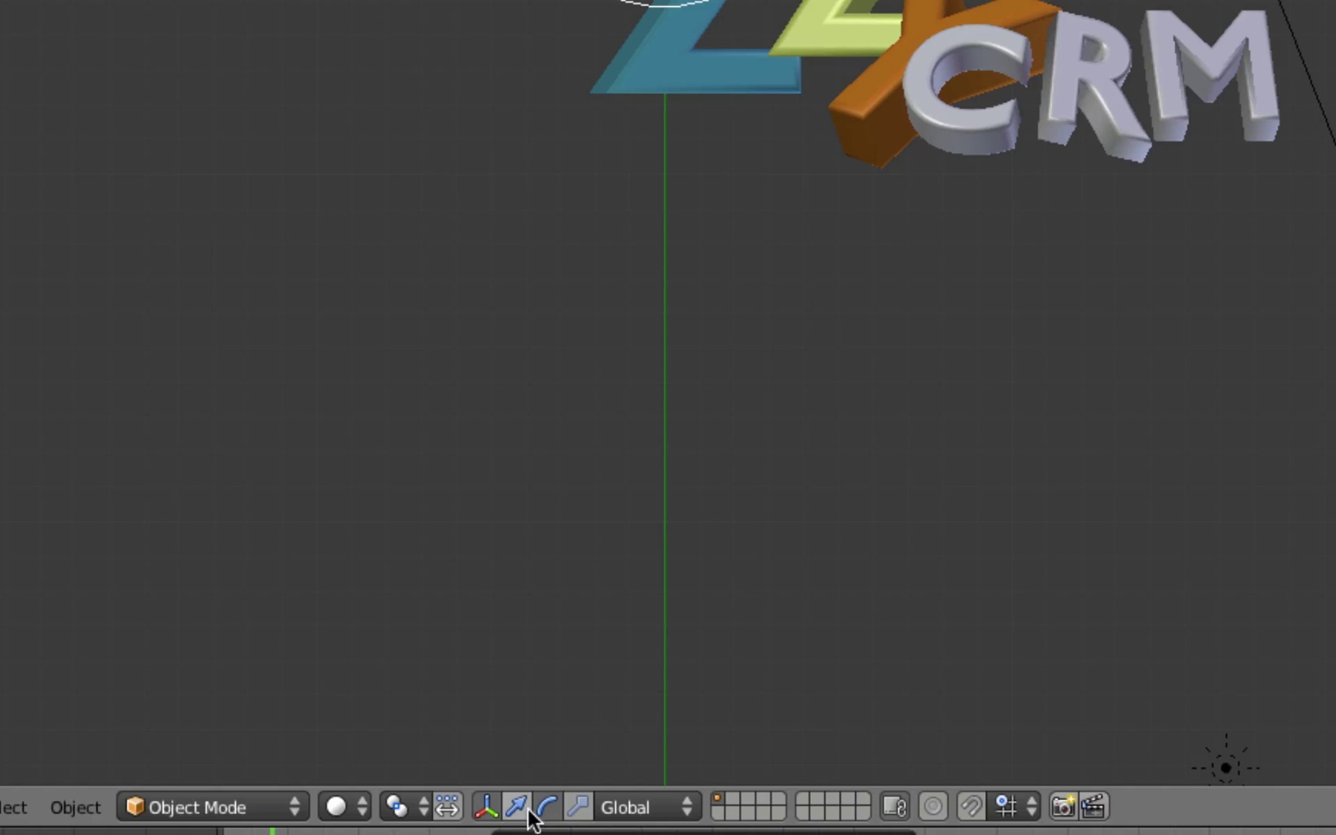
shift+click(578, 807)
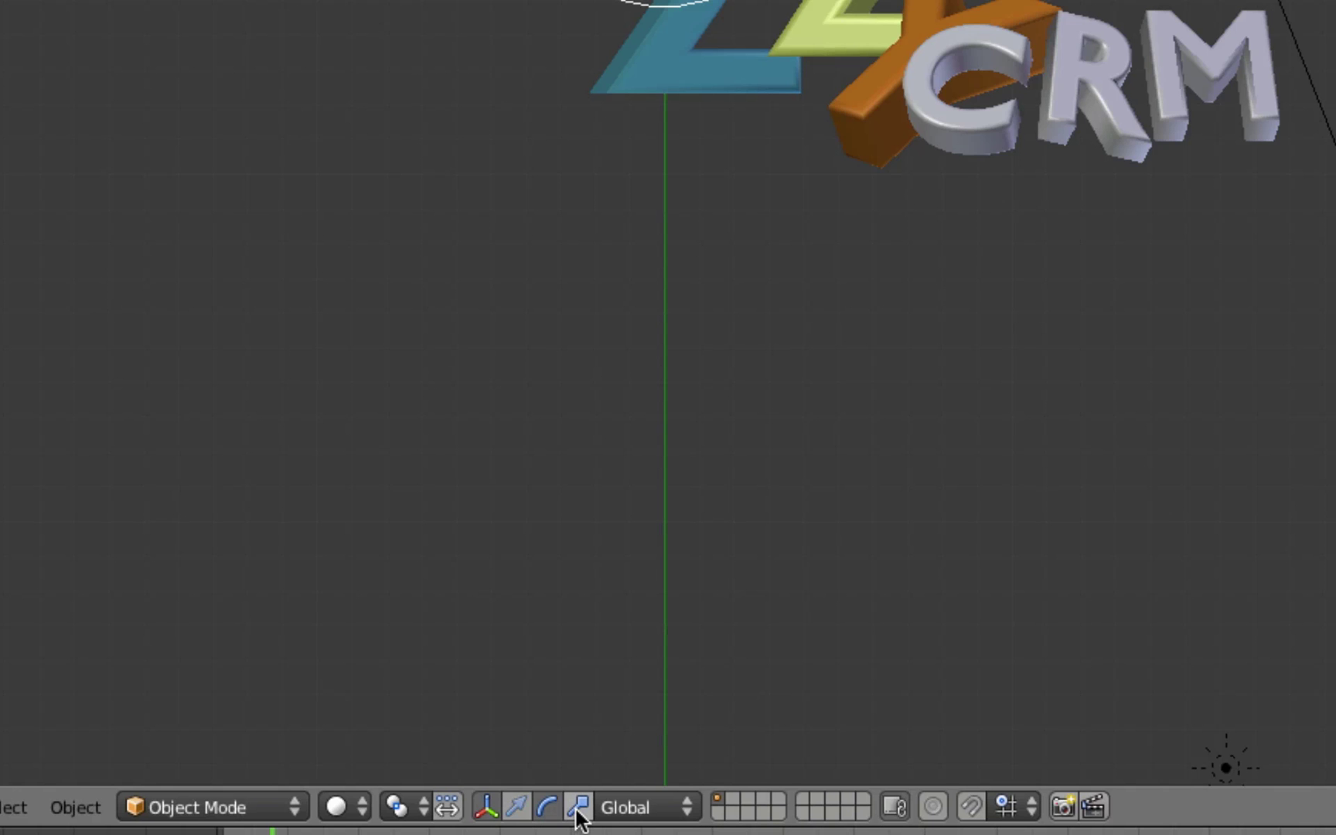
shift+click(578, 807)
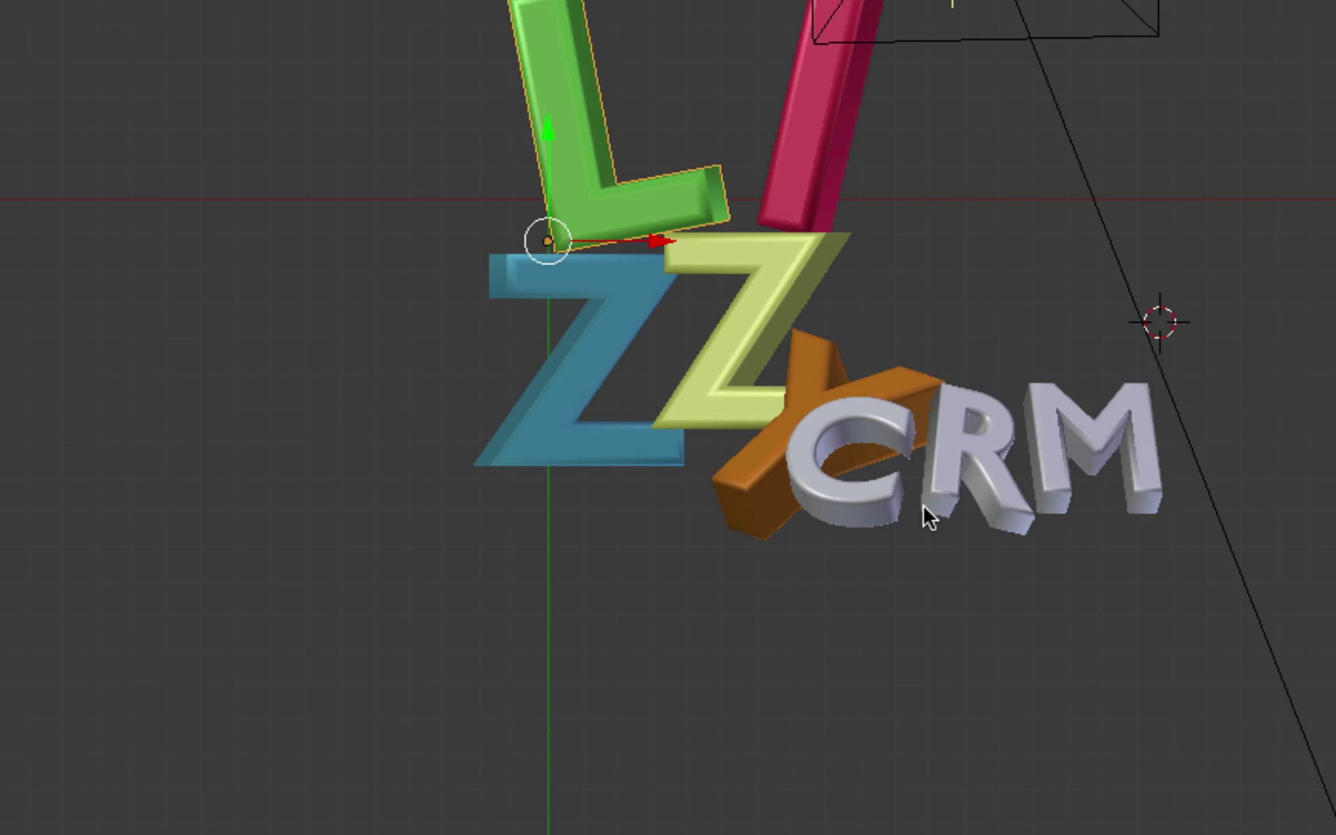
Try moving the green letter L along the Z axis with the manipulator, and undo the move.
middle_drag(923, 506, 1207, 613)
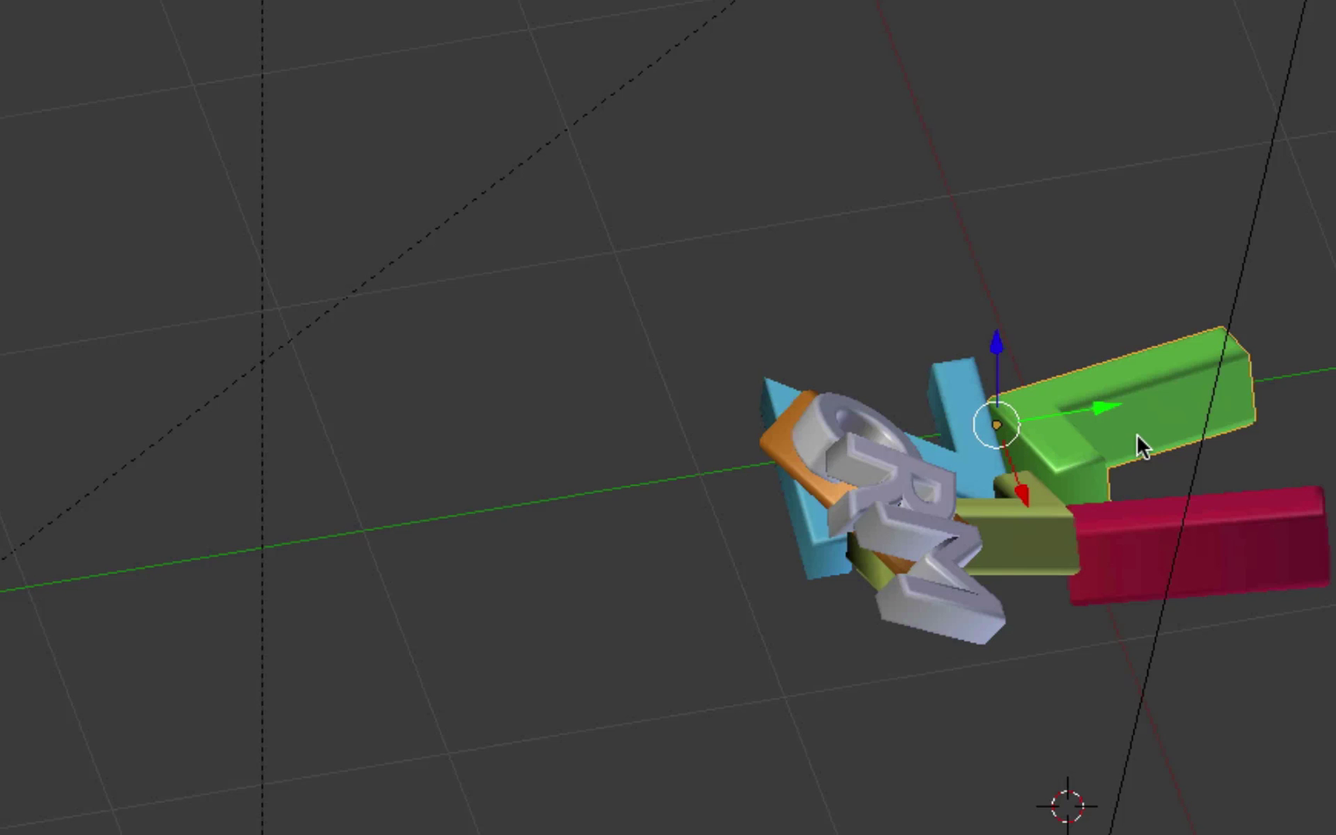
drag(999, 353, 963, 348)
key(ctrl+z)
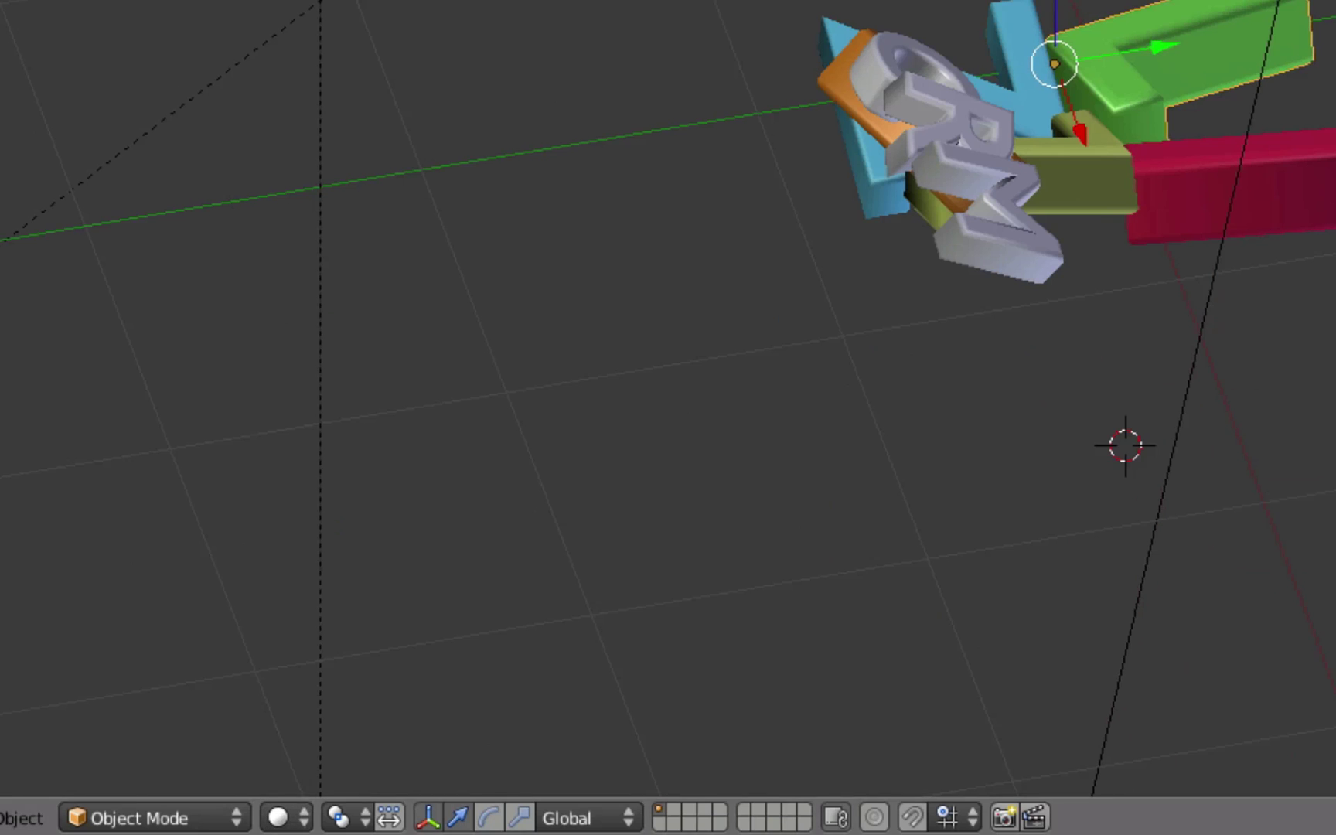
Try rotating the green letter L about the X and Z axes with the rotation manipulator, and undo the changes.
click(489, 818)
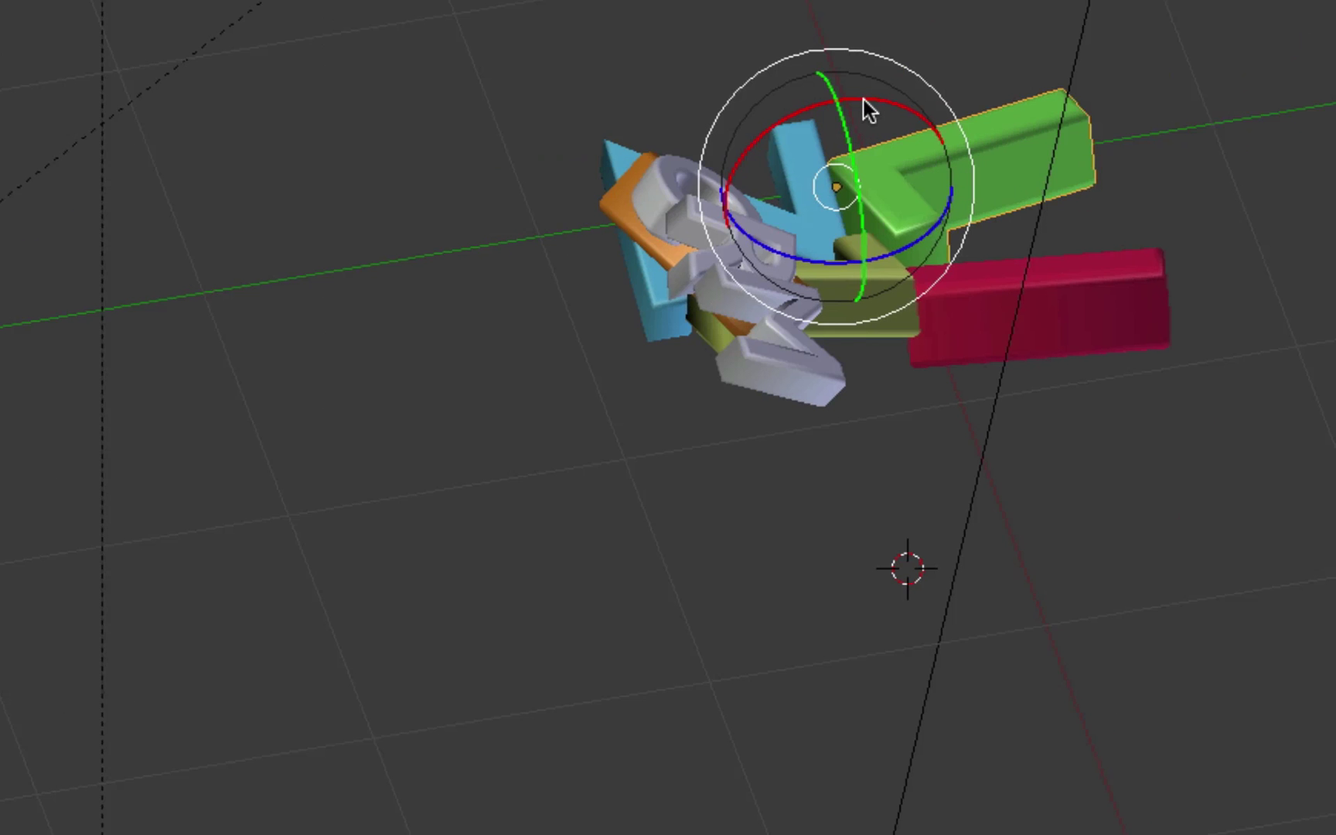
mouse_move(865, 99)
mouse_down()
mouse_move(891, 95)
mouse_move(873, 97)
mouse_move(881, 87)
mouse_up()
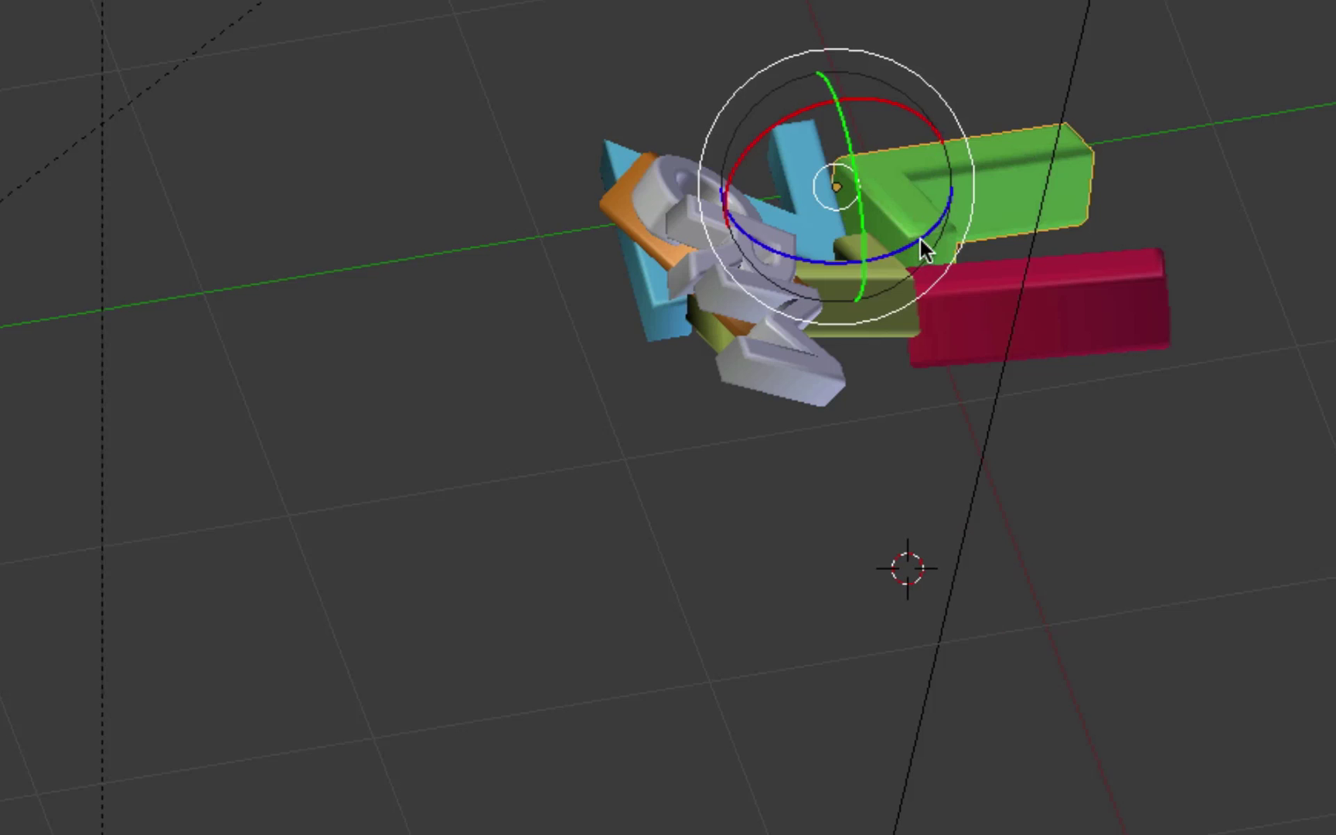
drag(919, 236, 951, 159)
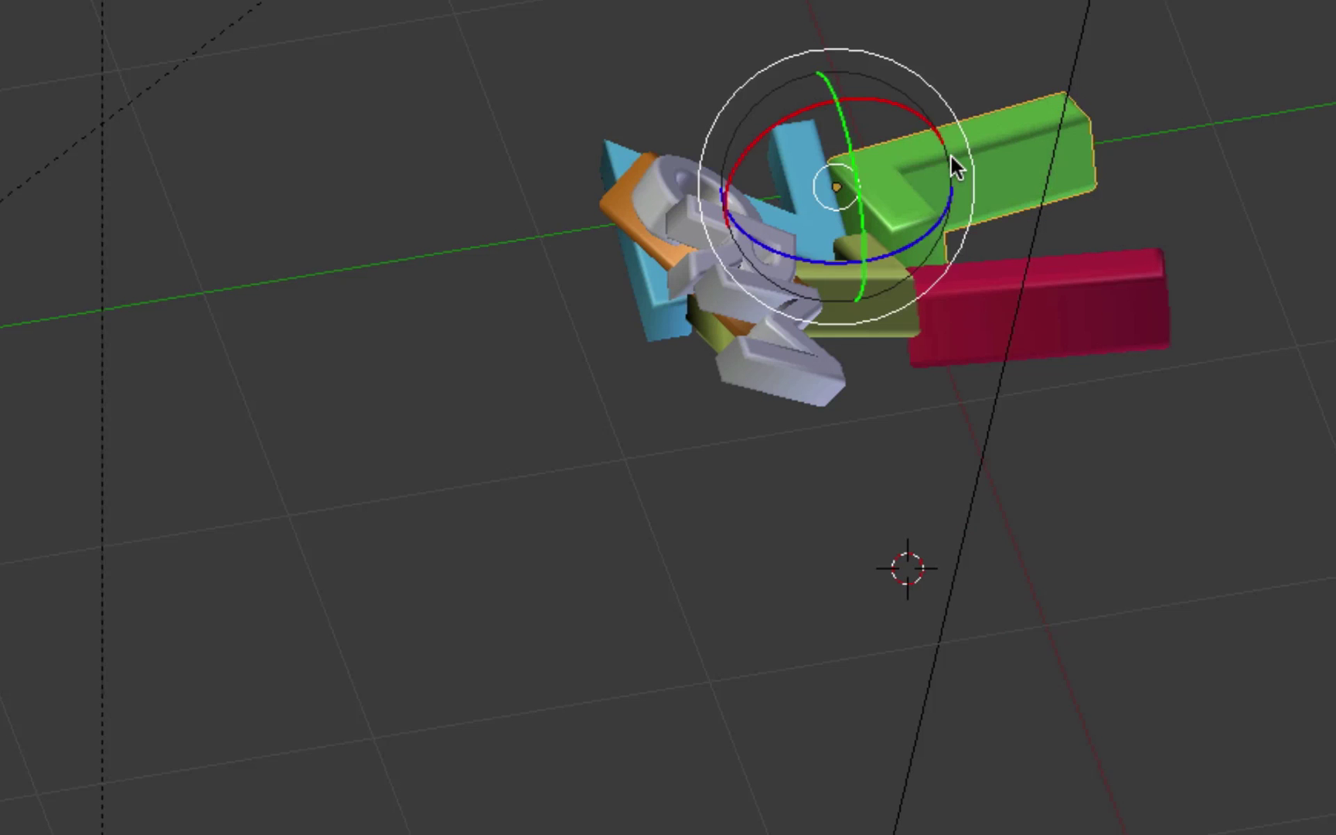
key(ctrl+z)
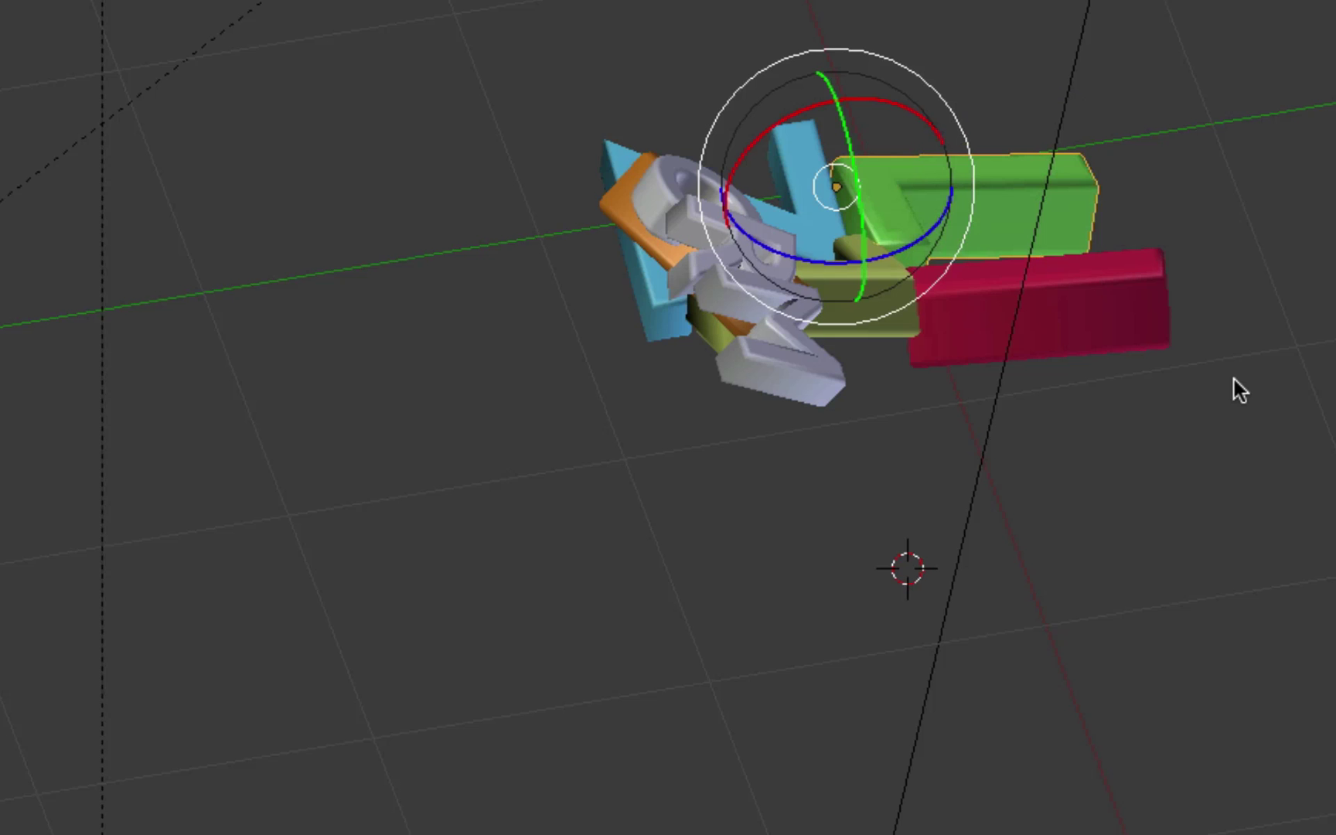
key(ctrl+z)
key(ctrl+z)
key(ctrl+z)
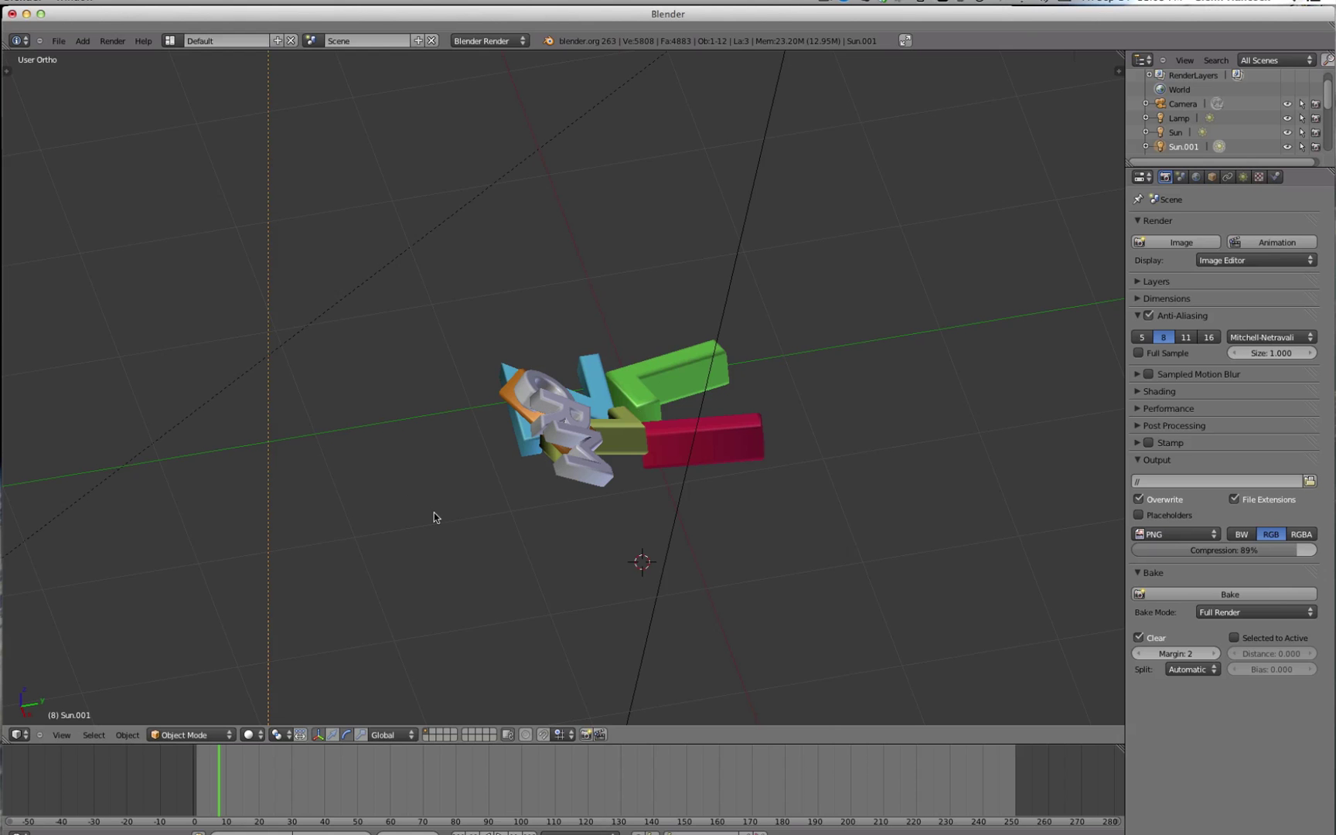
Look through the camera and return to the top orthographic view with the logo, camera and lamps in sight.
middle_drag(404, 445, 537, 535)
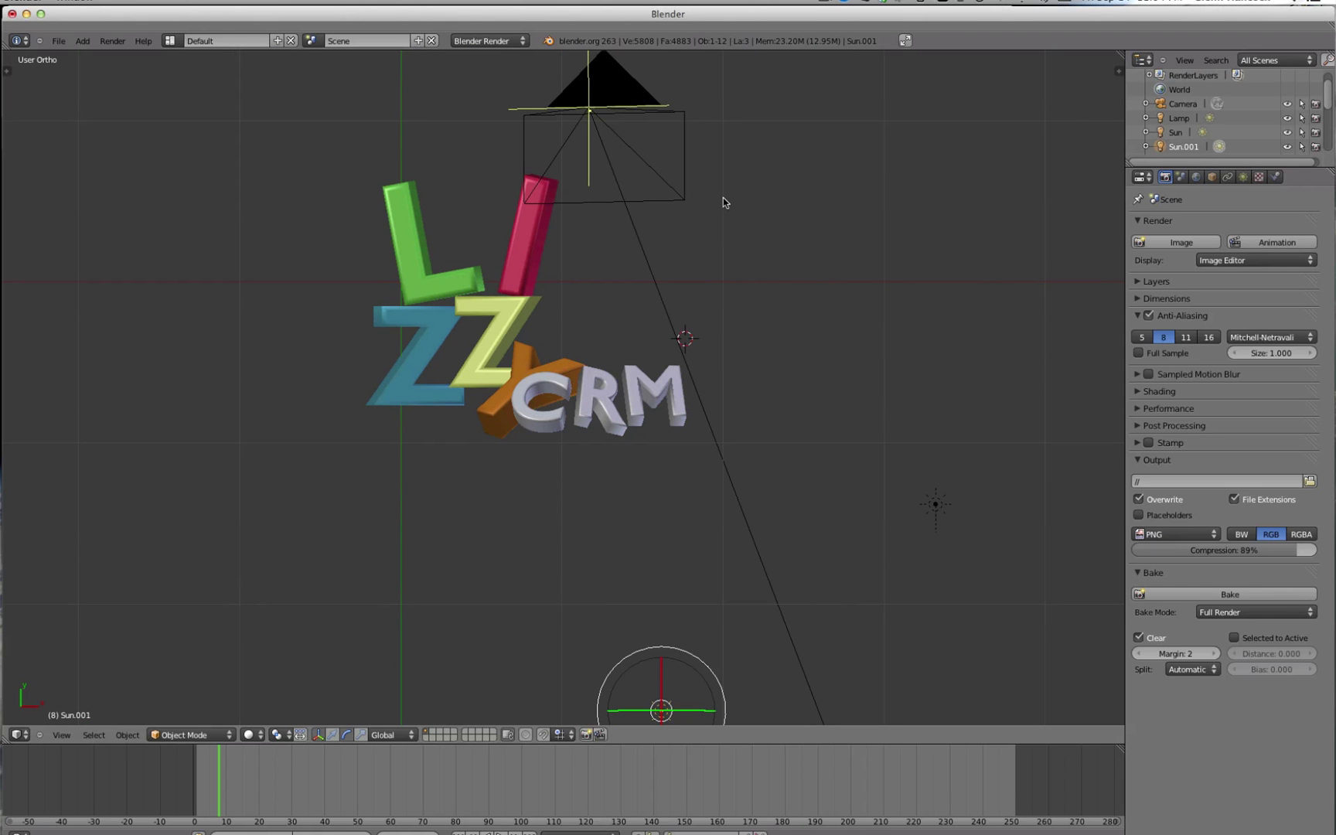
scroll(787, 182, down, 4)
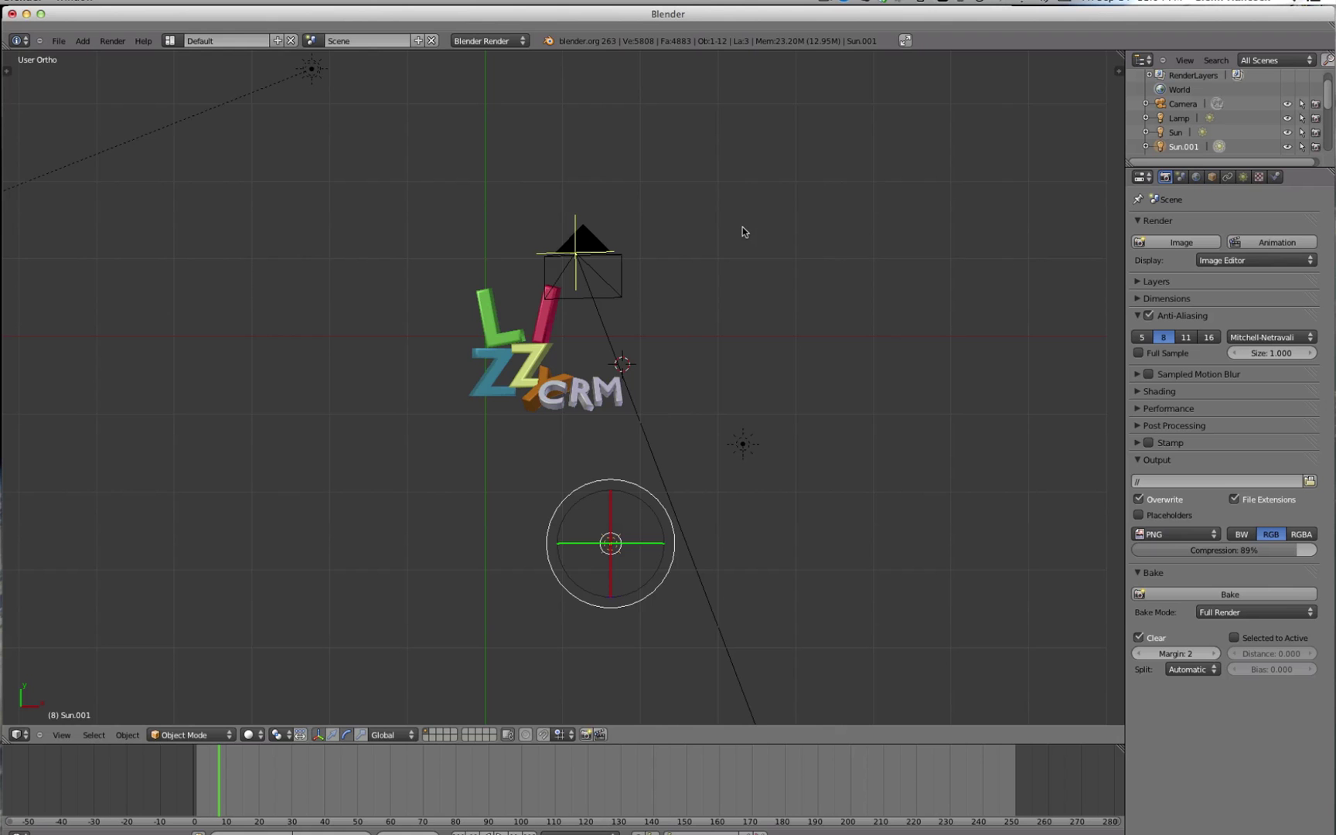
key(KP_0)
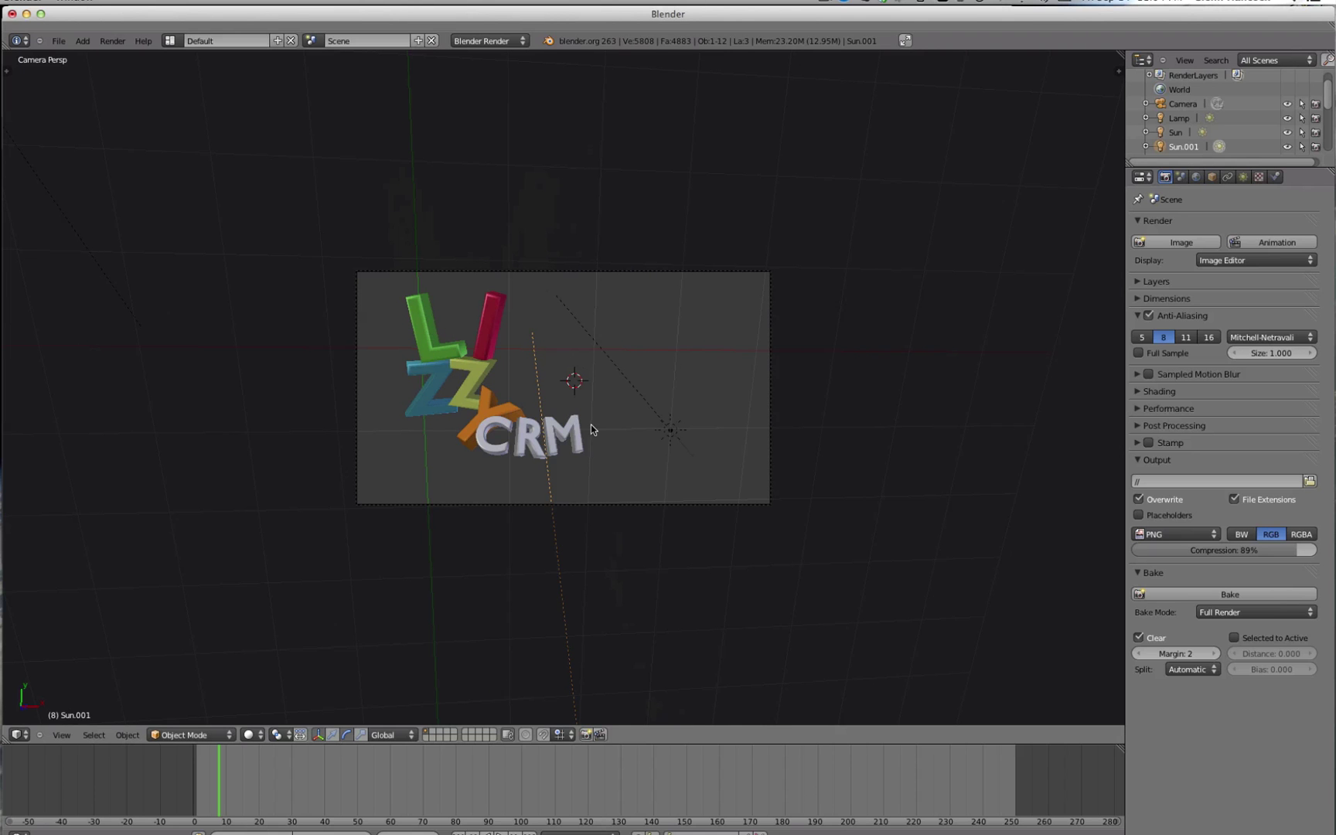
key(KP_7)
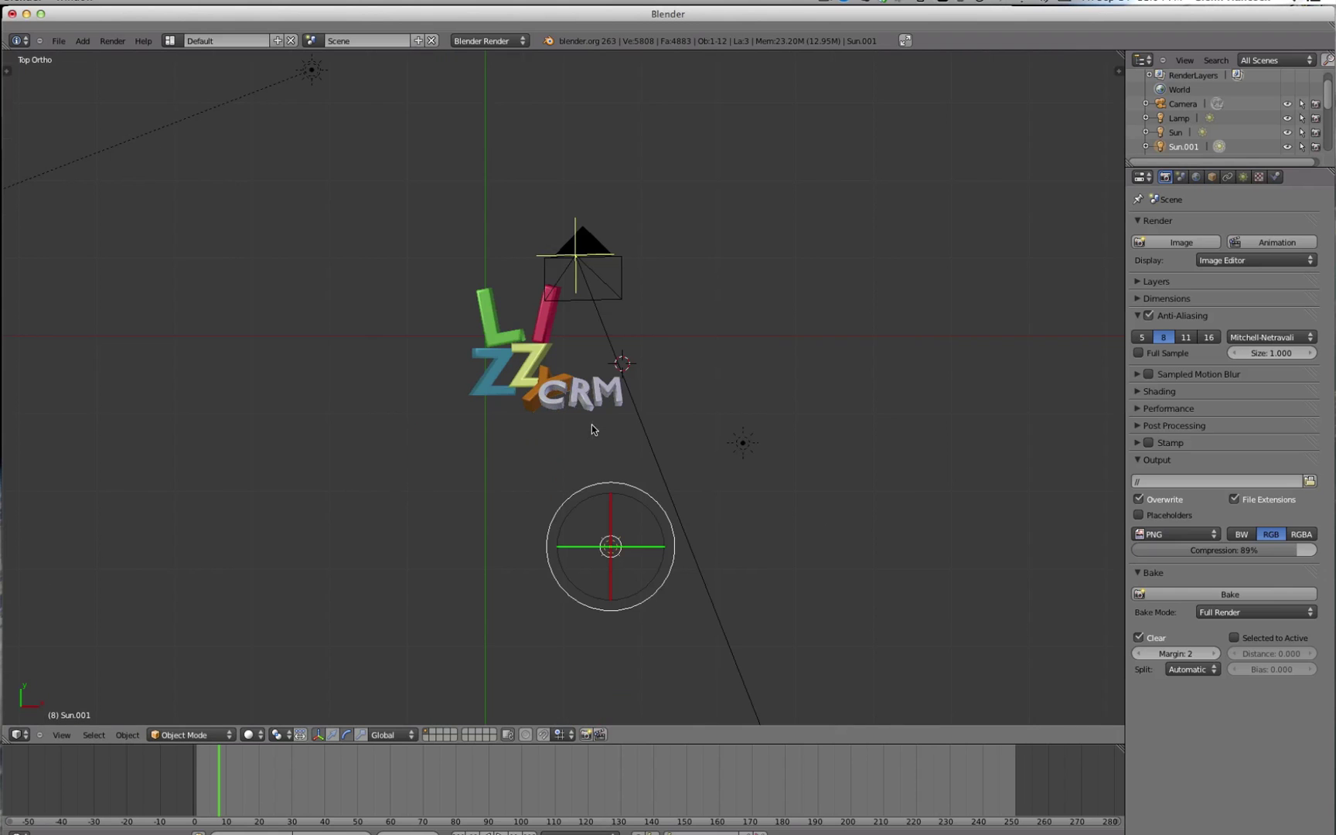
Select the camera, look through it and set its lens focal length to 34.48 mm.
right_click(590, 246)
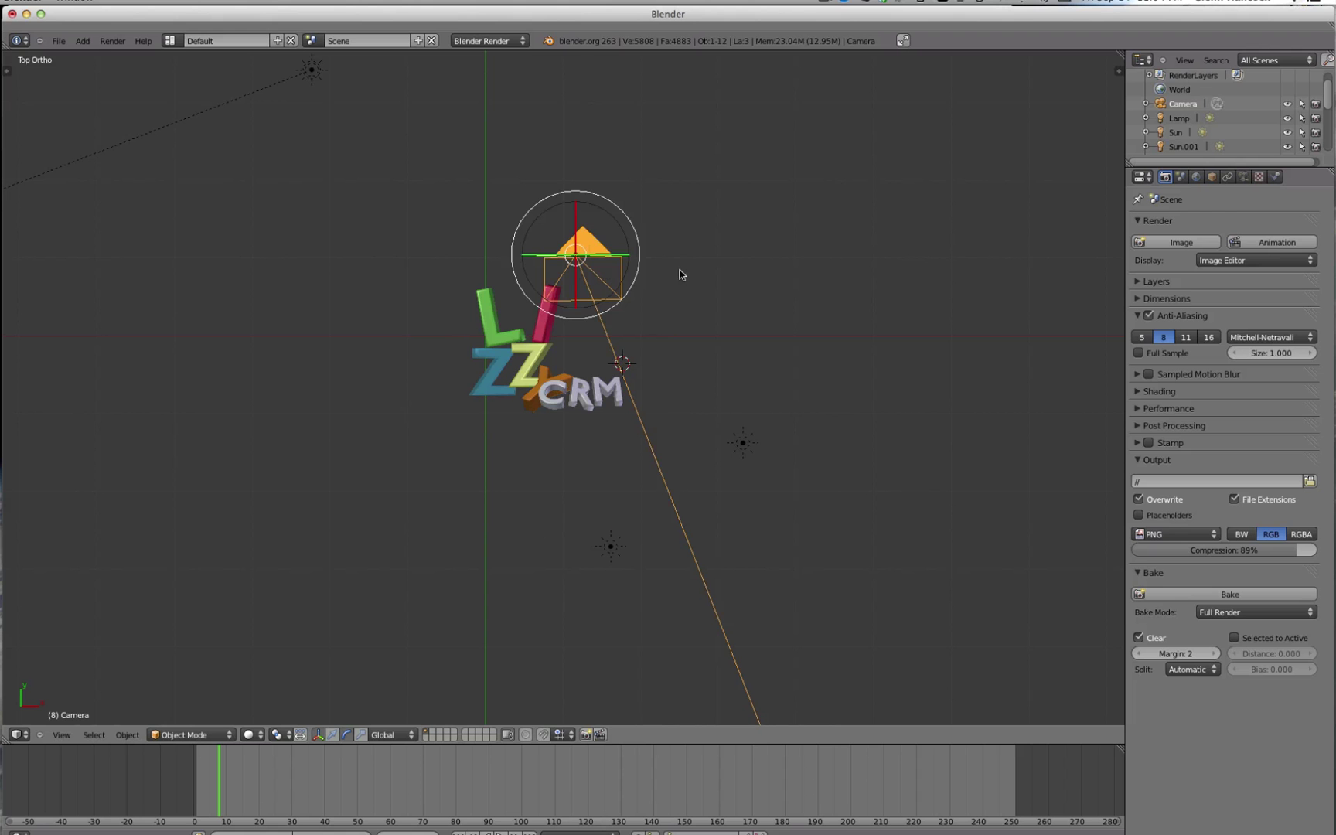
key(KP_0)
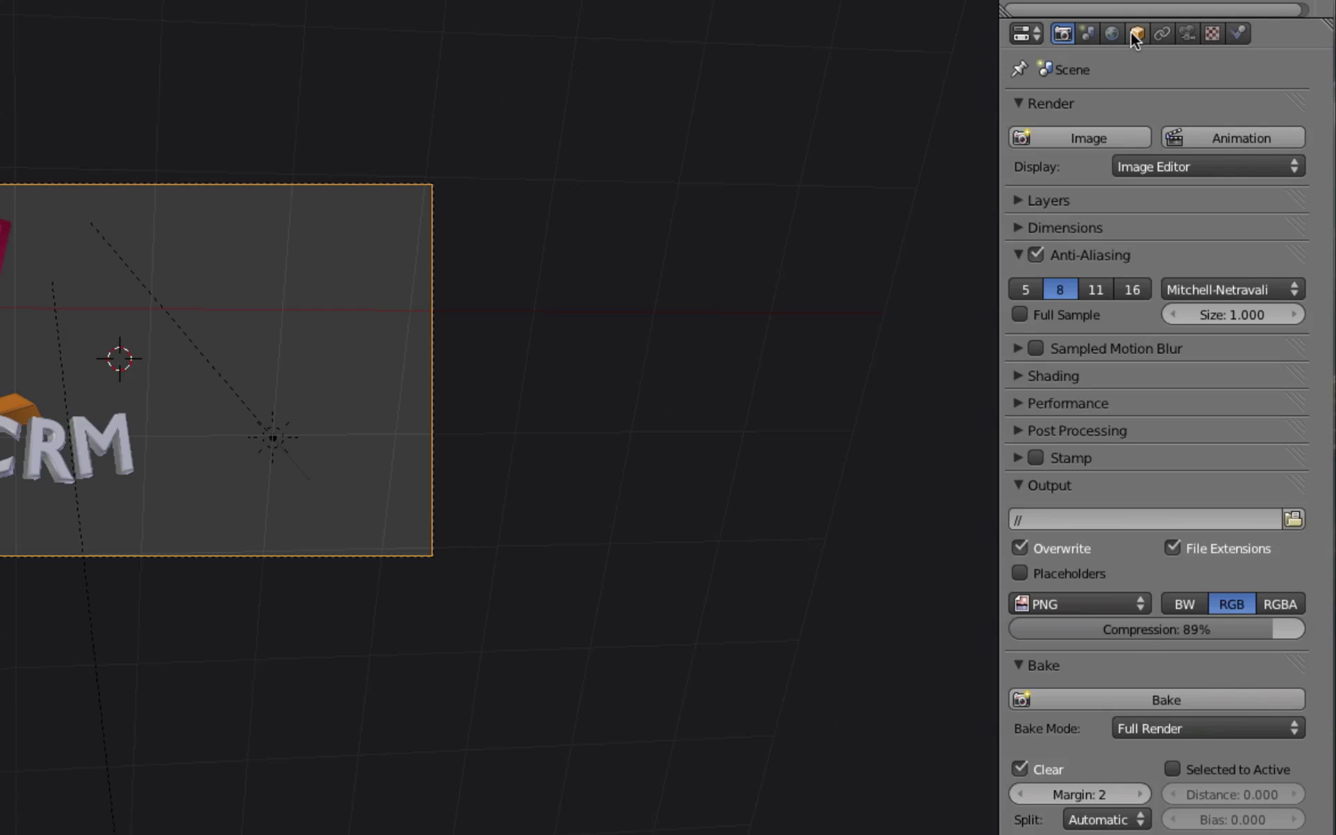
click(1188, 33)
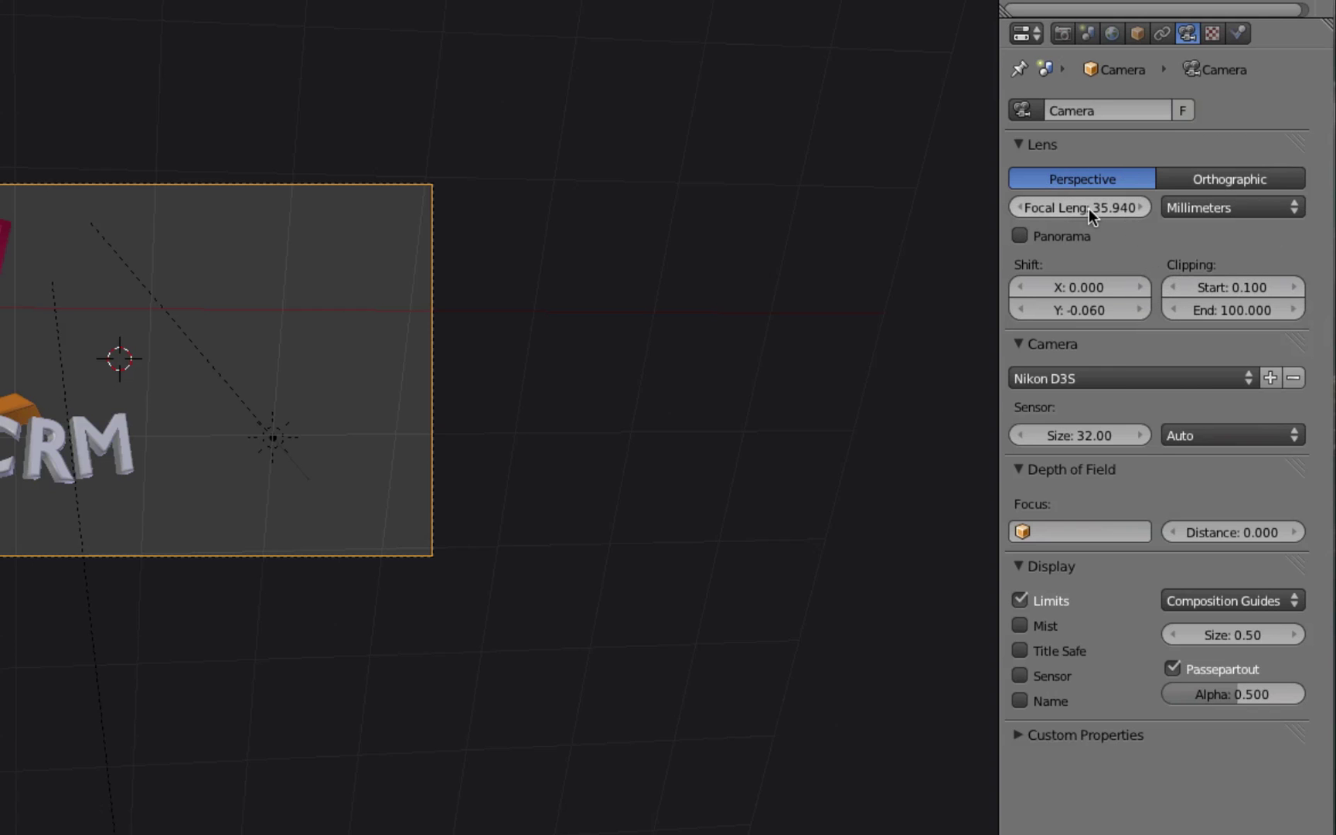
mouse_move(1091, 208)
mouse_down()
mouse_move(1057, 206)
mouse_move(1076, 206)
mouse_up()
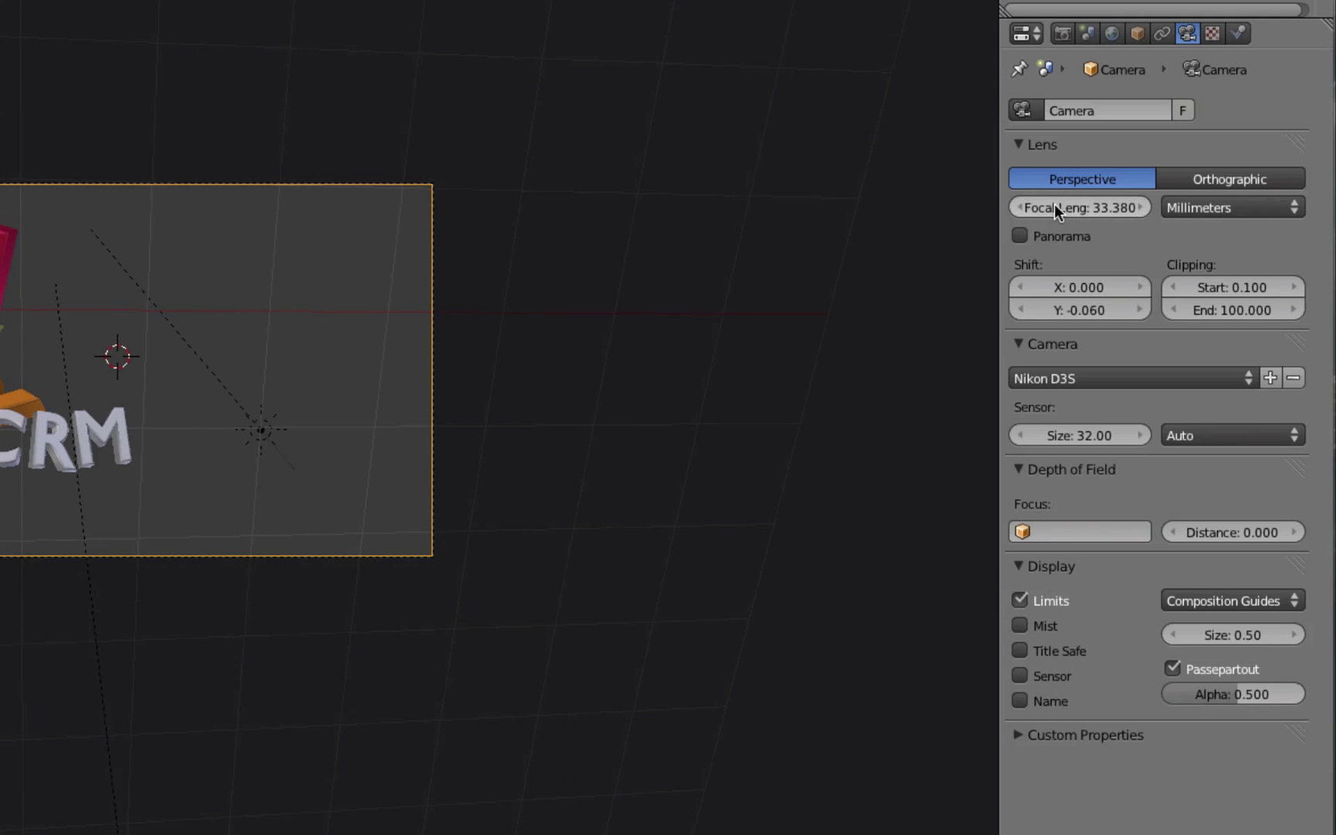
drag(1057, 205, 1076, 206)
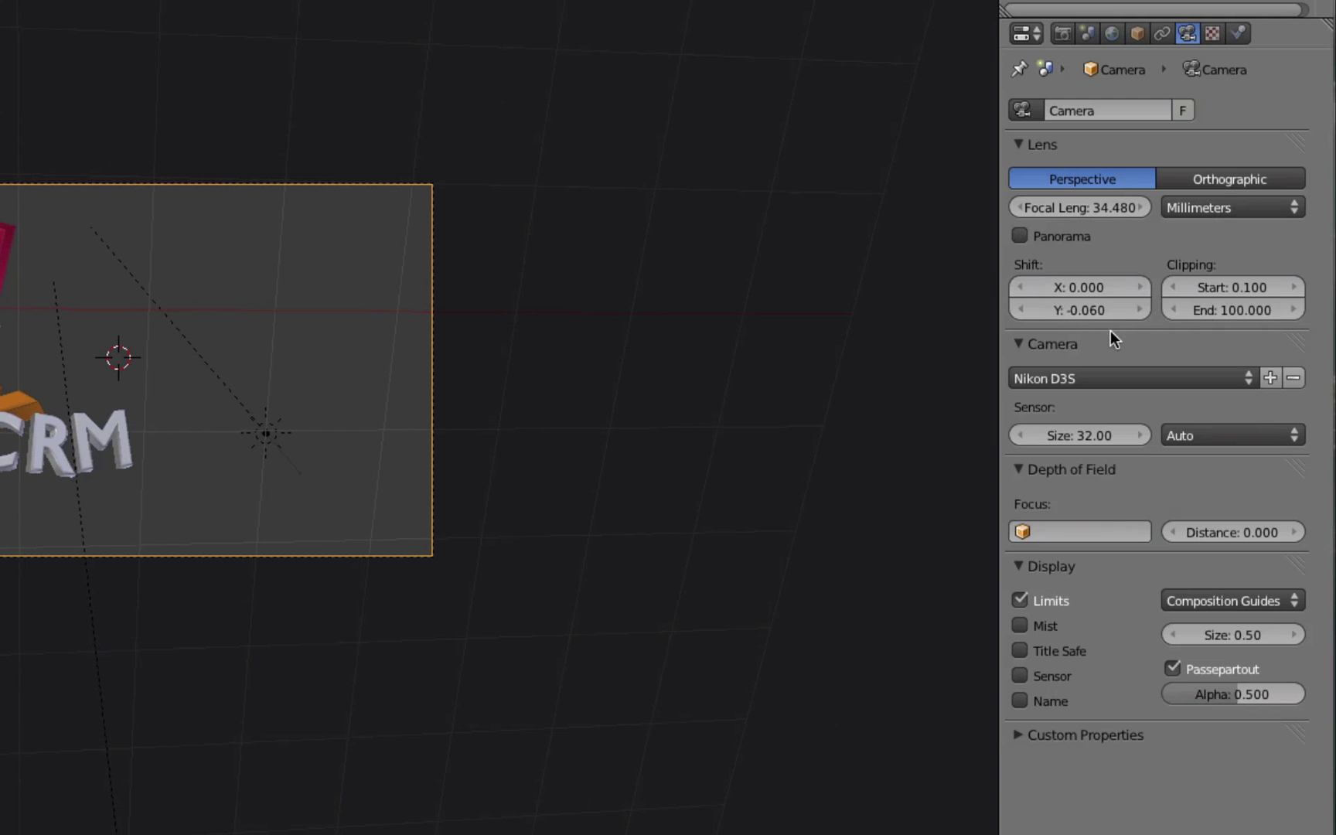
Set the camera's X shift to -0.070 and turn off its Limits display.
click(1141, 286)
click(1141, 286)
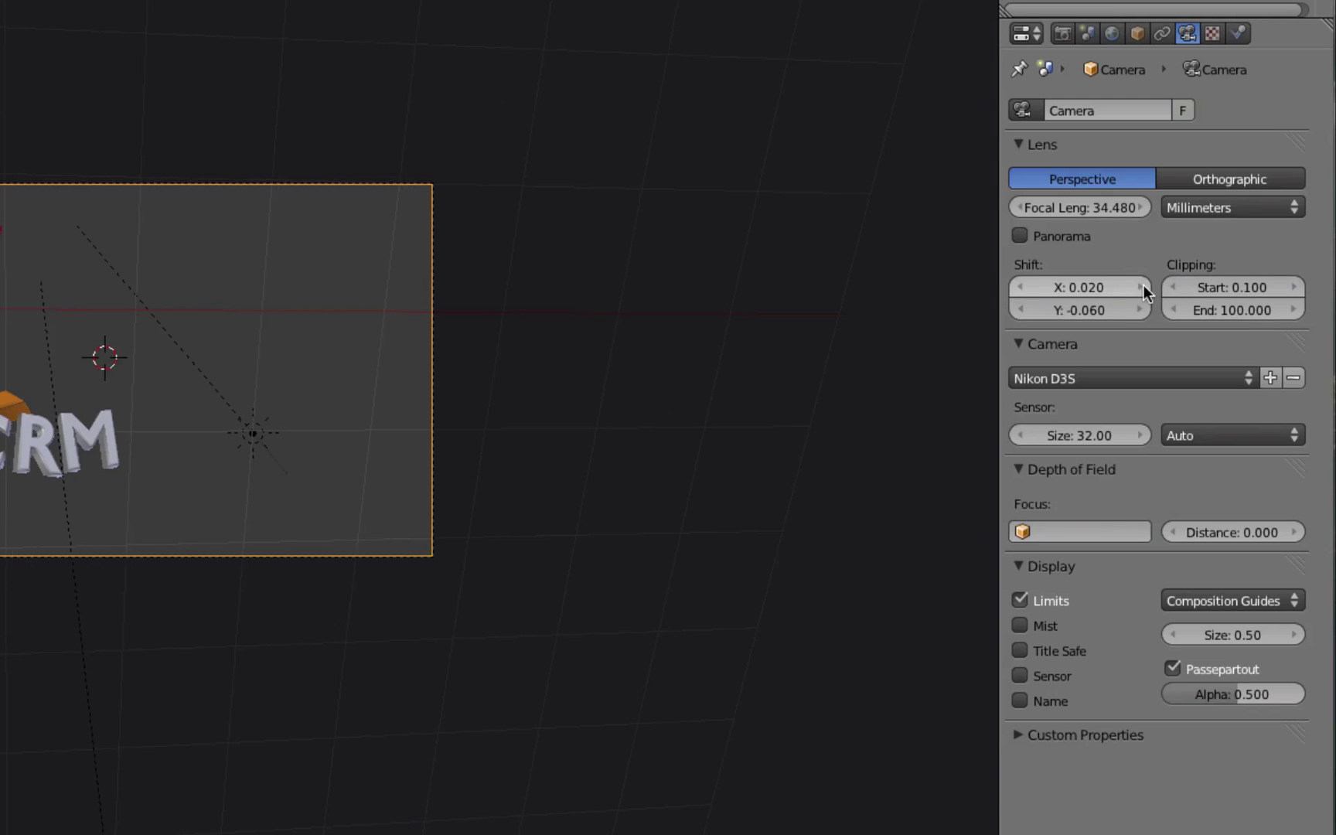
click(1019, 286)
click(1019, 286)
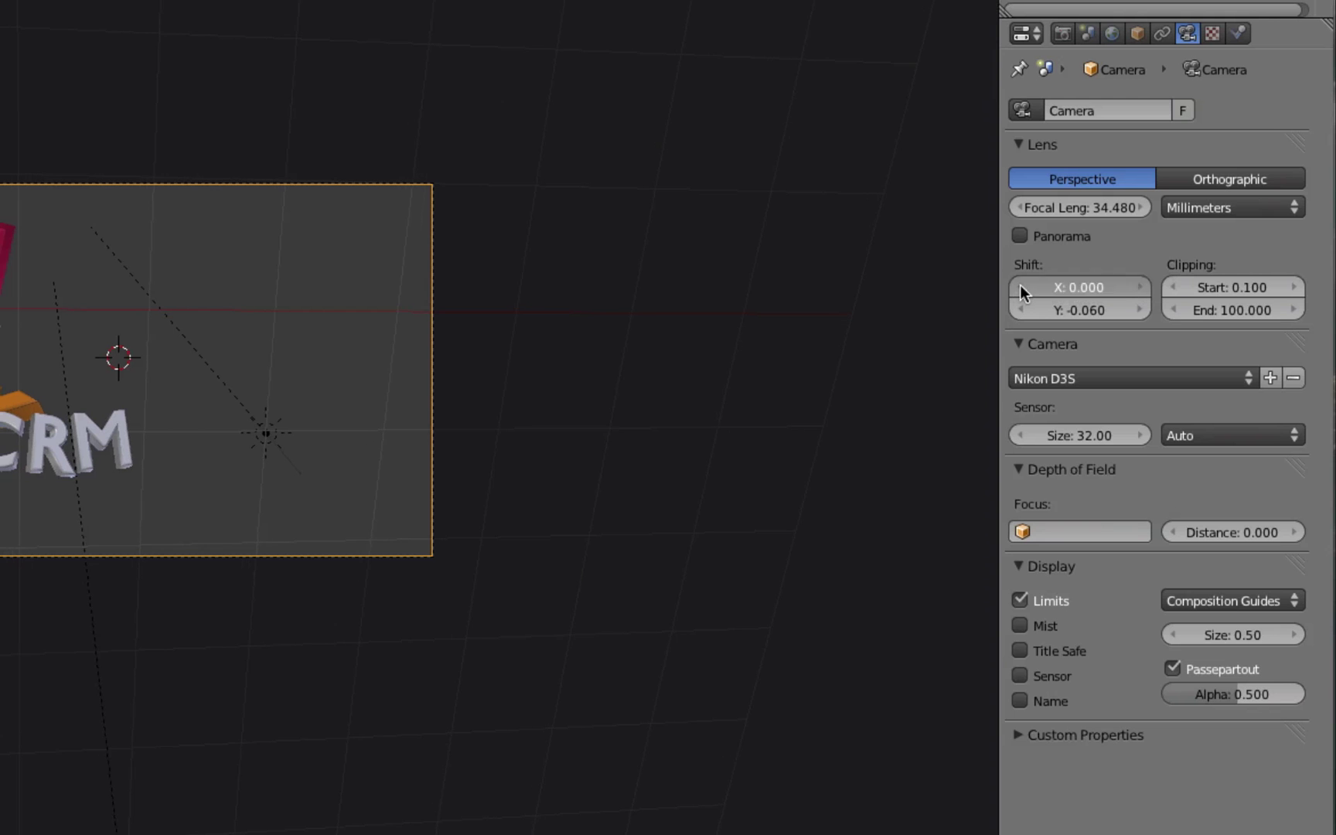
click(1020, 286)
click(1020, 286)
click(1019, 286)
click(1019, 286)
click(1020, 286)
click(1019, 286)
click(1020, 286)
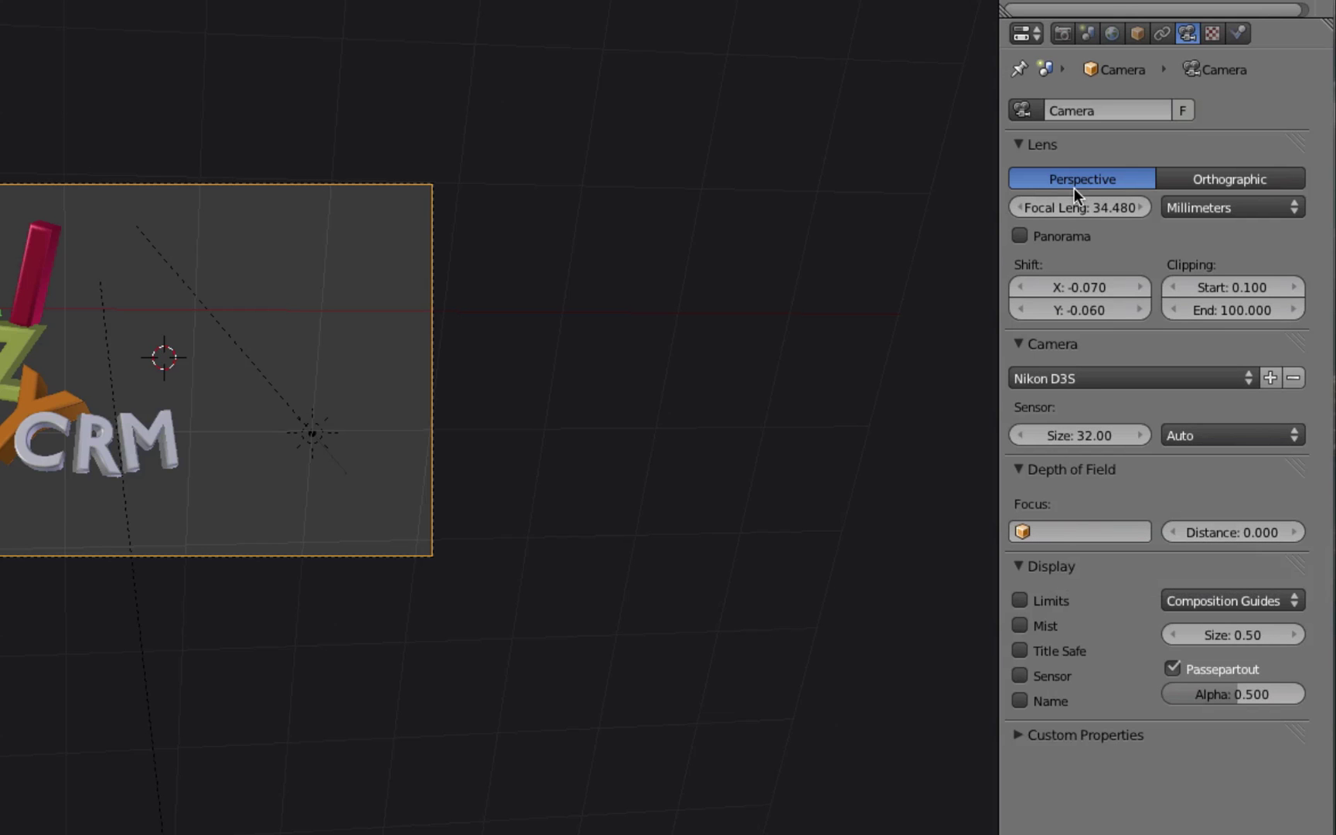
Try the Orthographic lens type on the camera and switch back to Perspective.
click(1207, 181)
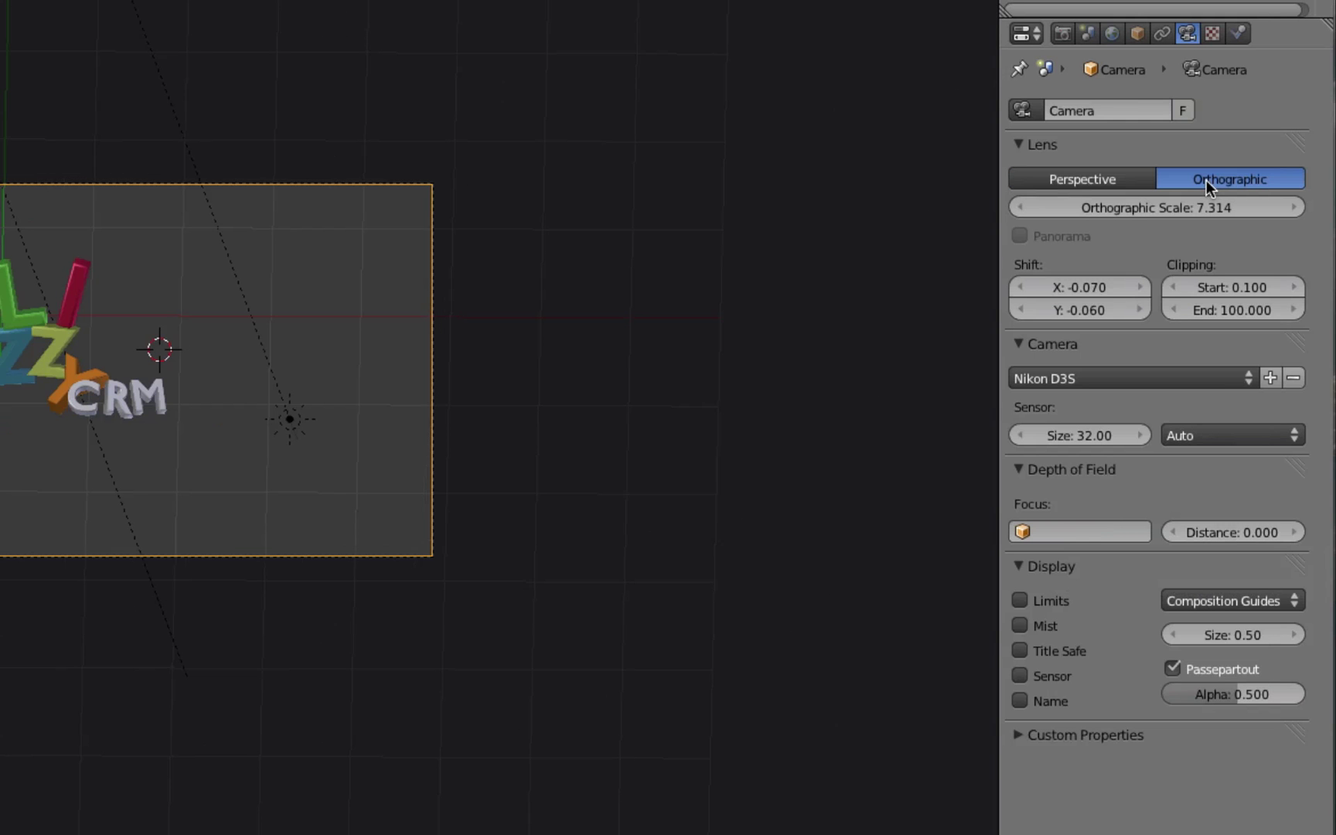
click(1090, 180)
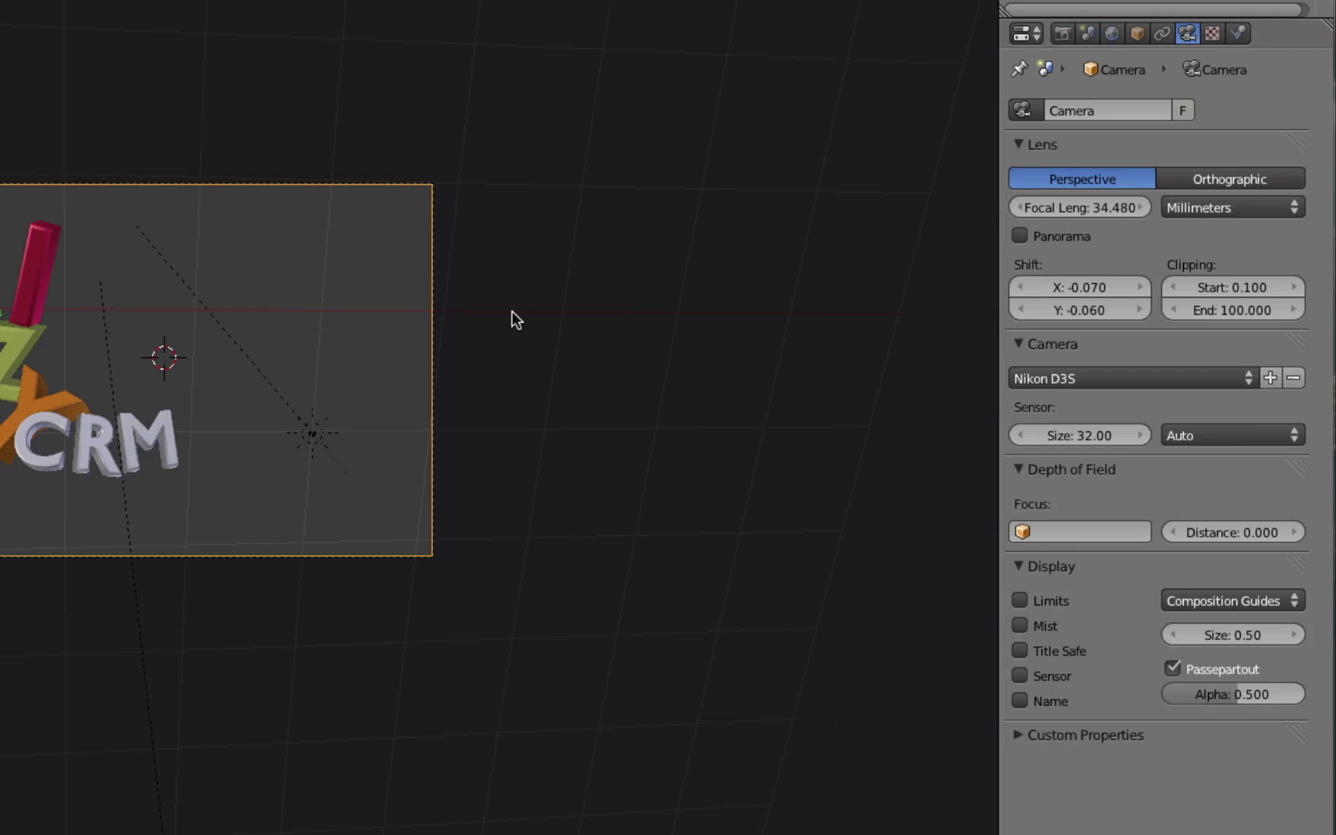
Leave the camera view, add a text object at the 3D cursor and replace its default text with L.
key(KP_0)
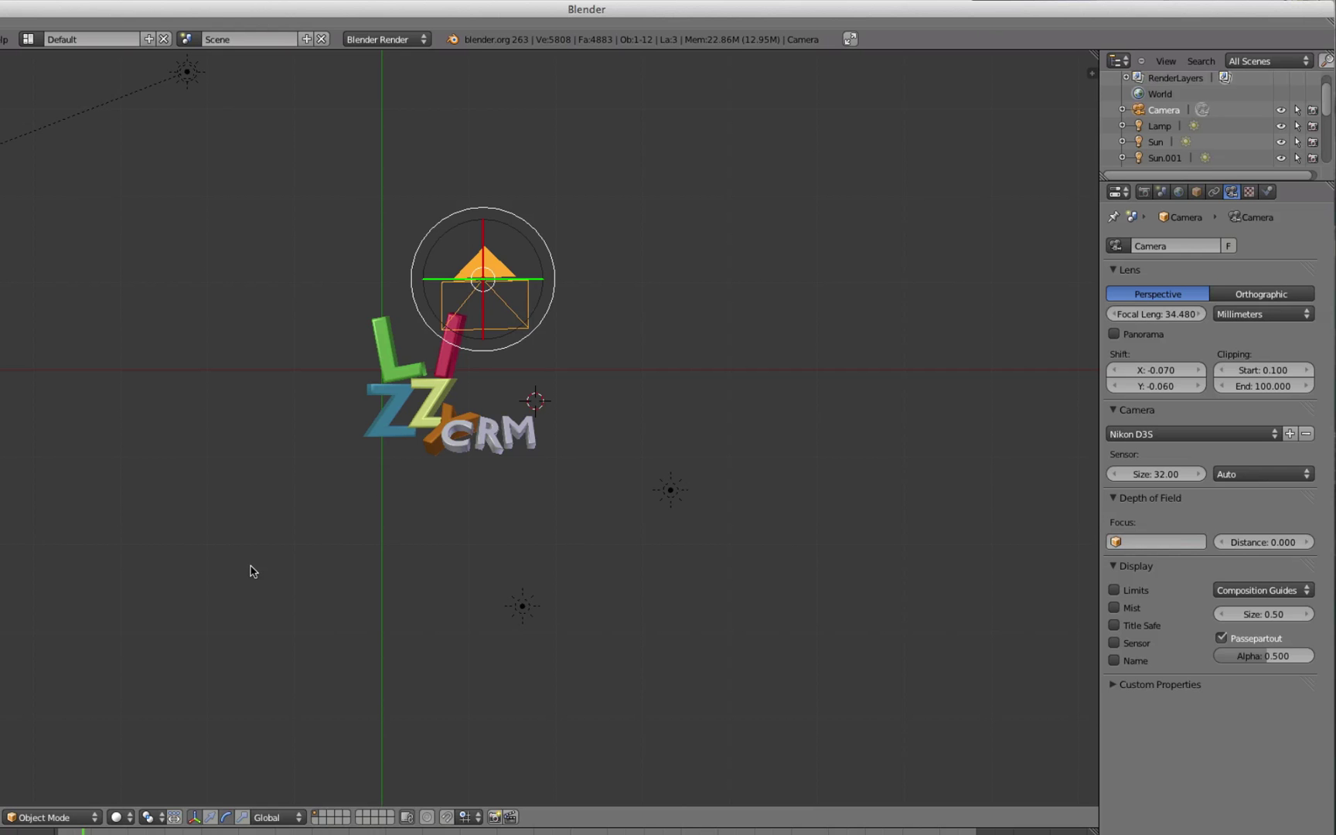
key(shift+a)
mouse_move(253, 571)
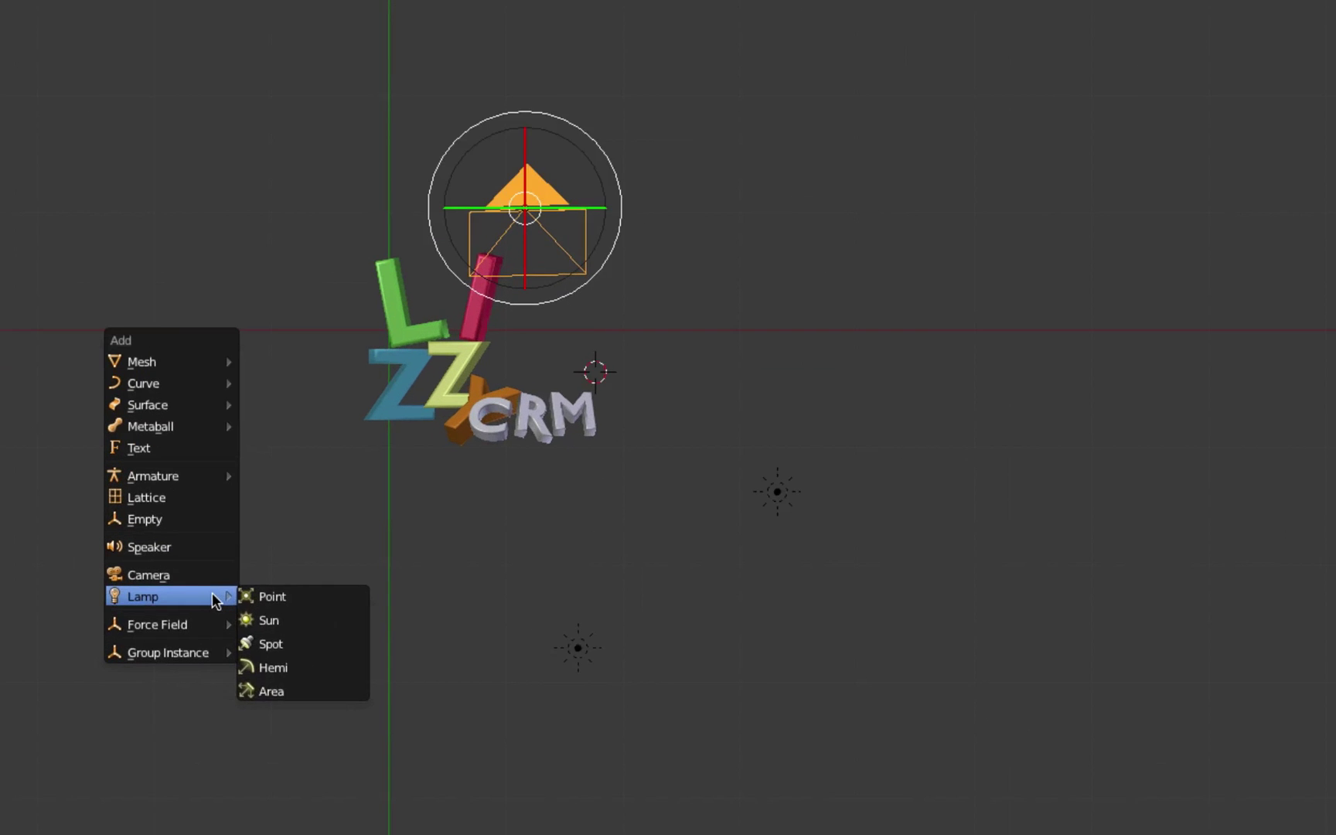
click(143, 445)
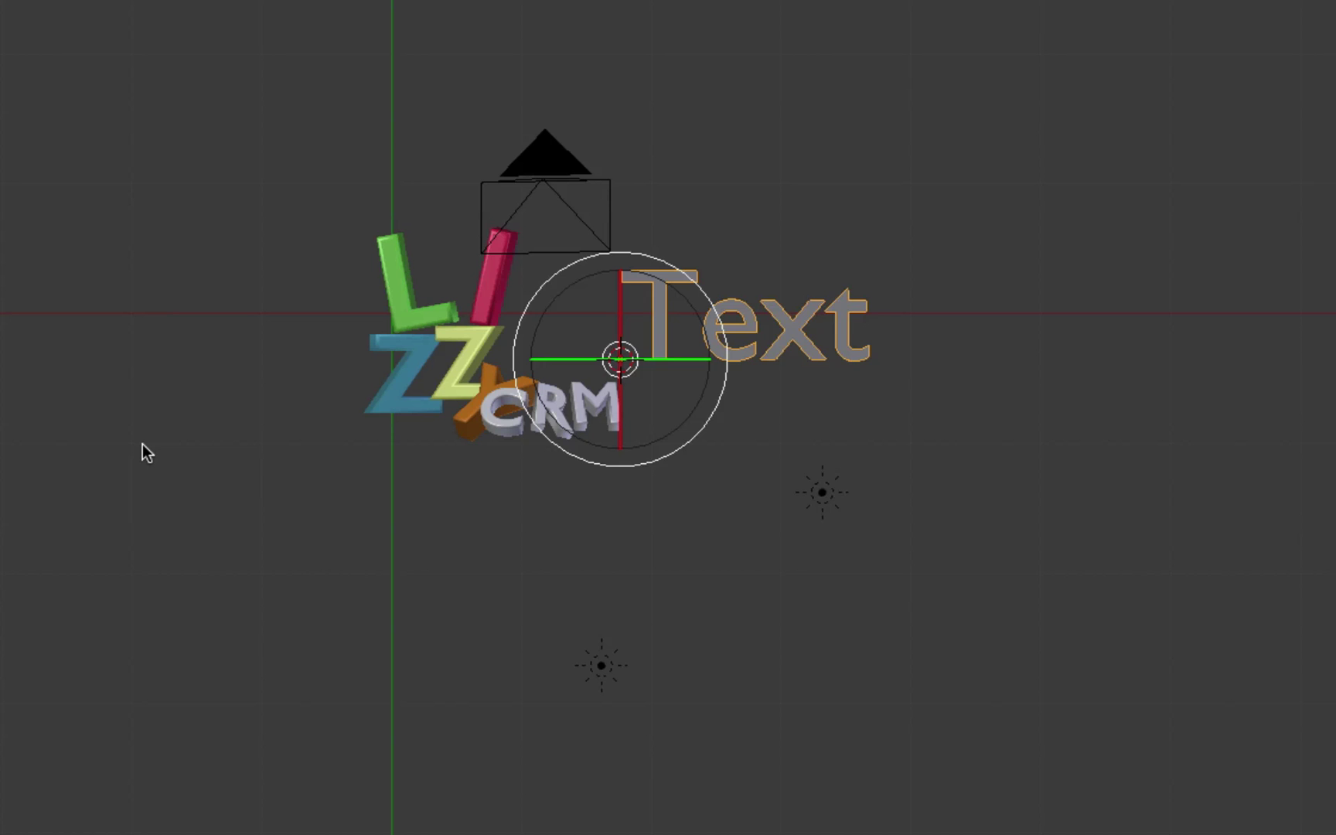
key(Tab)
key(BackSpace)
key(BackSpace)
key(BackSpace)
key(BackSpace)
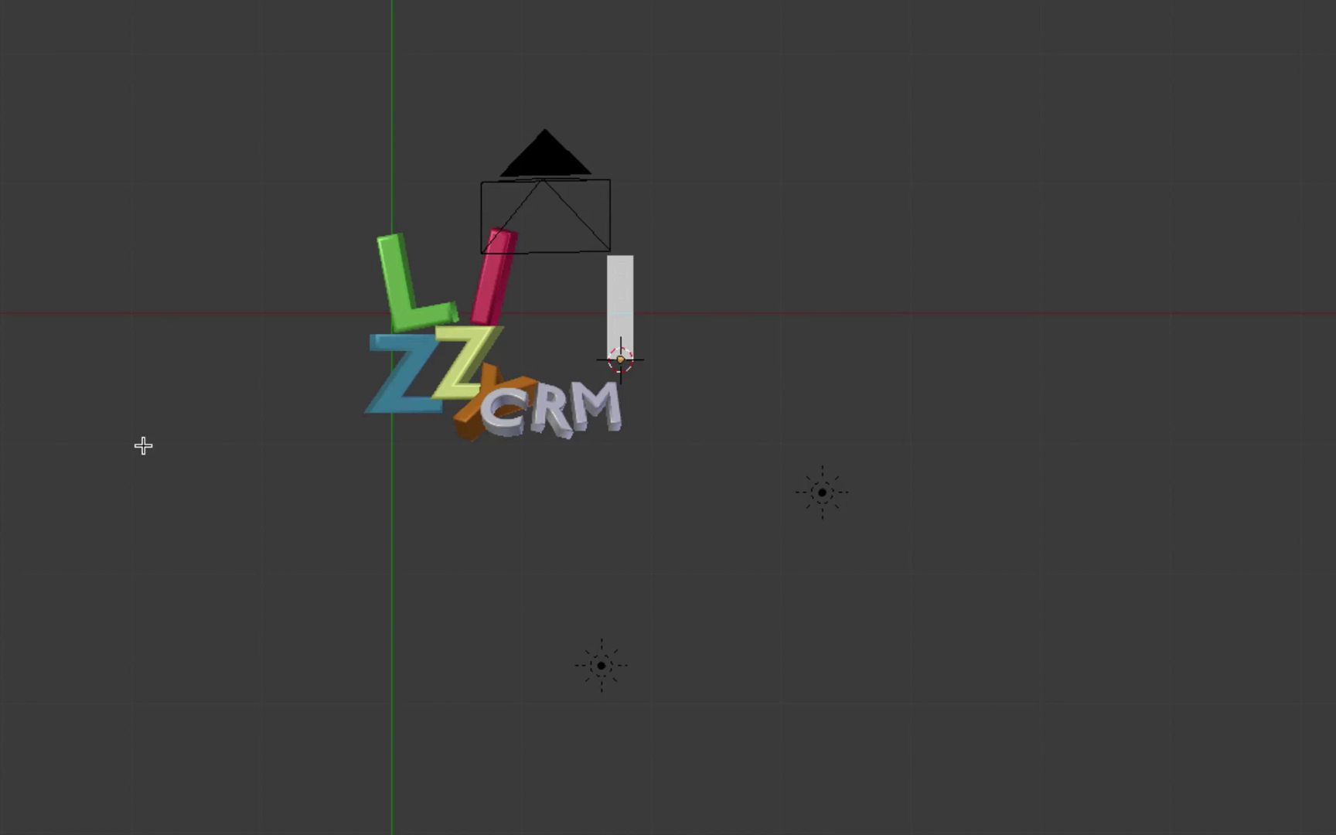
text(L)
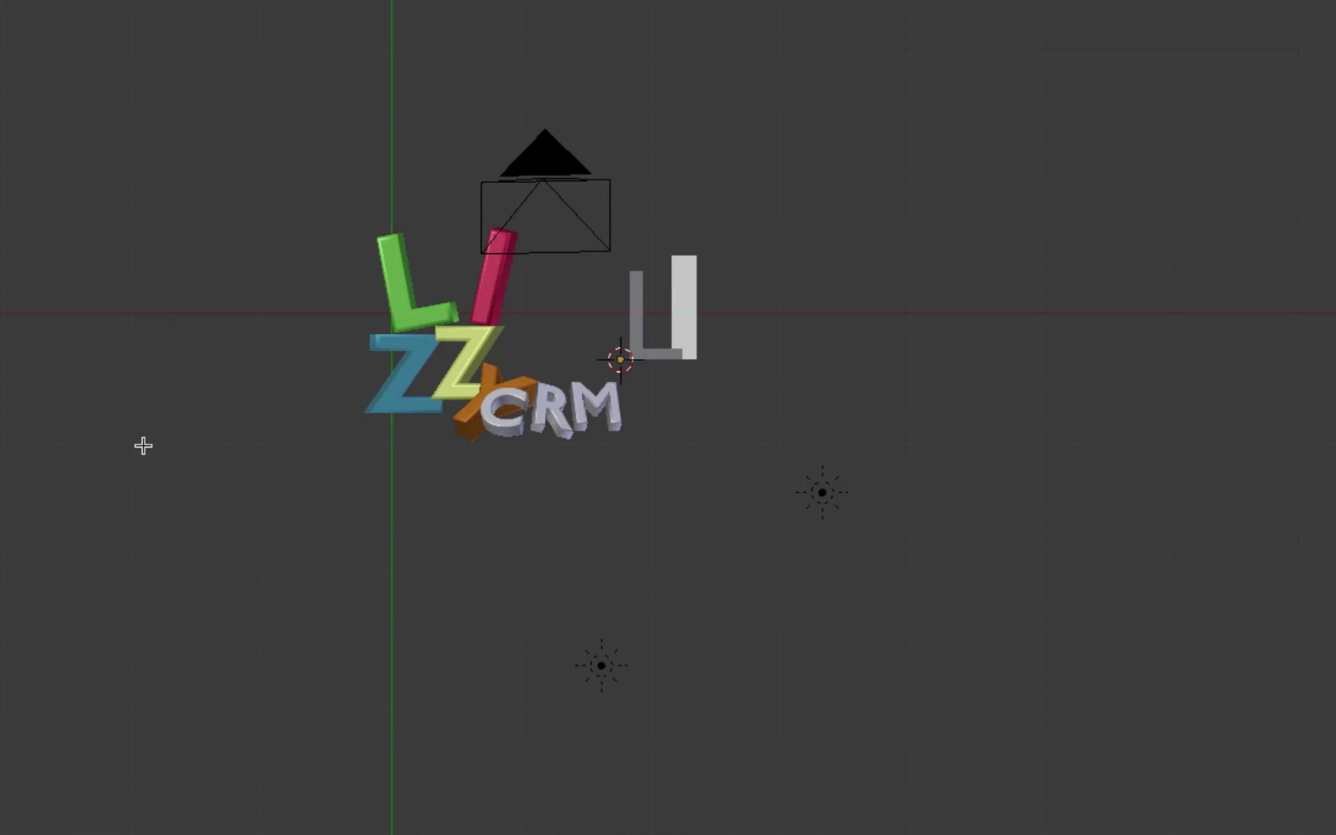
key(Tab)
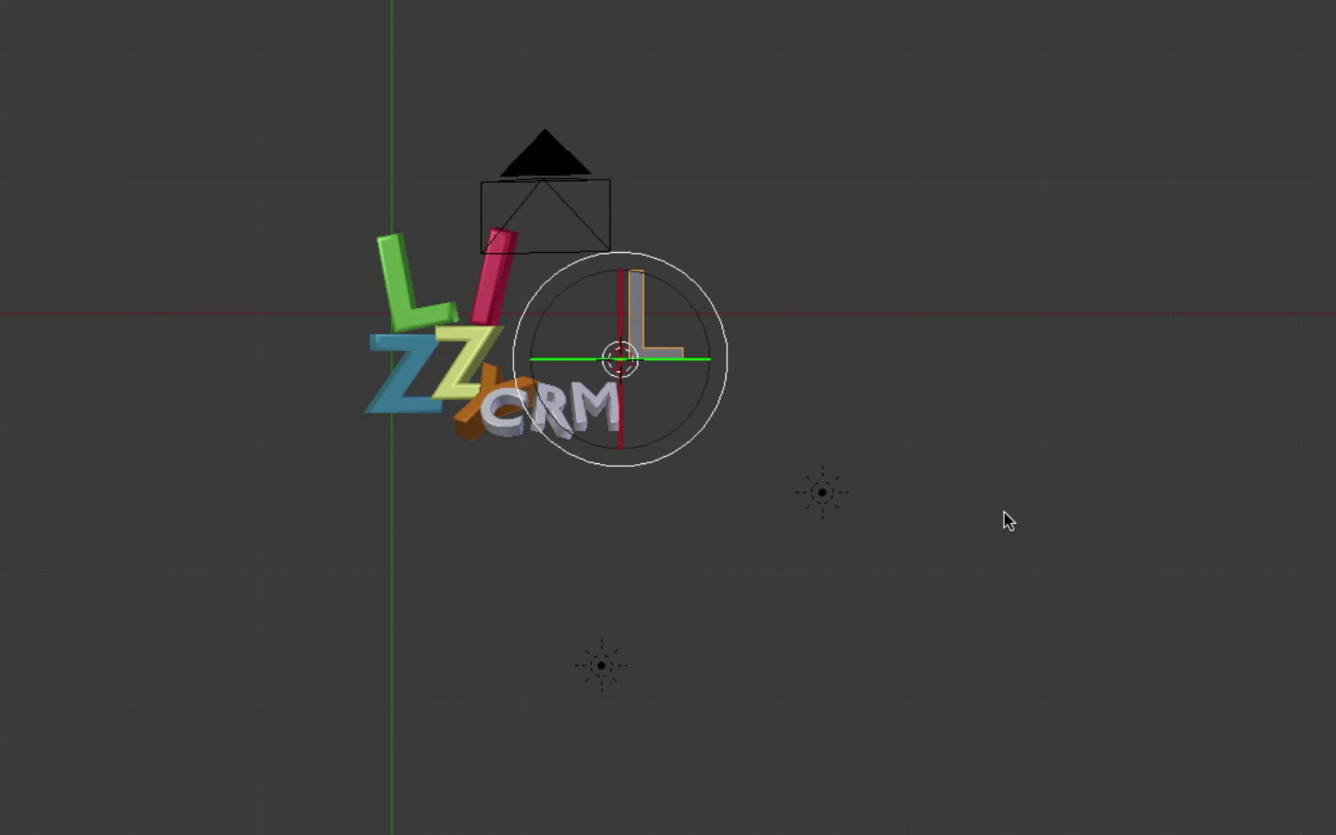
Set the letter L's extrusion to 0.1 to give the flat text depth.
middle_drag(989, 557, 881, 334)
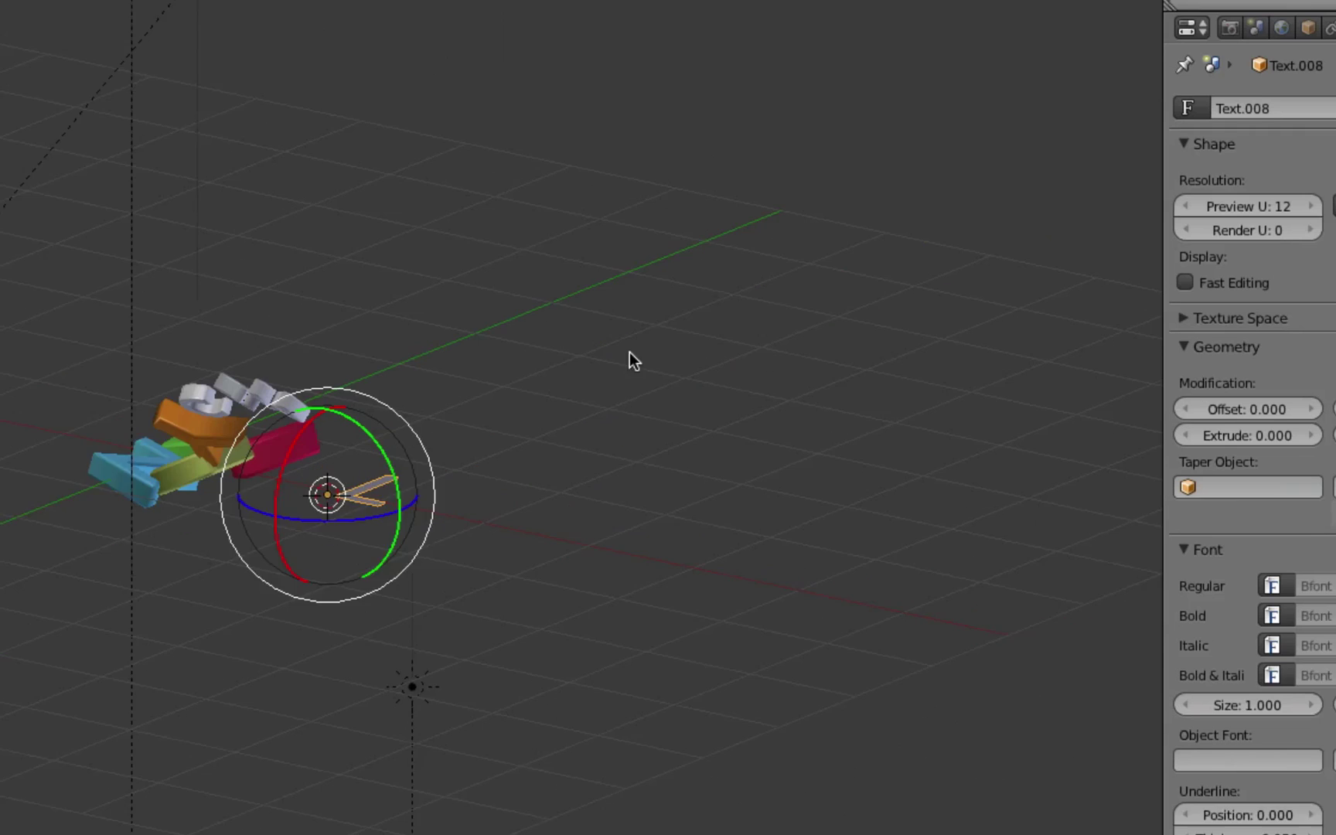
scroll(409, 558, up, 3)
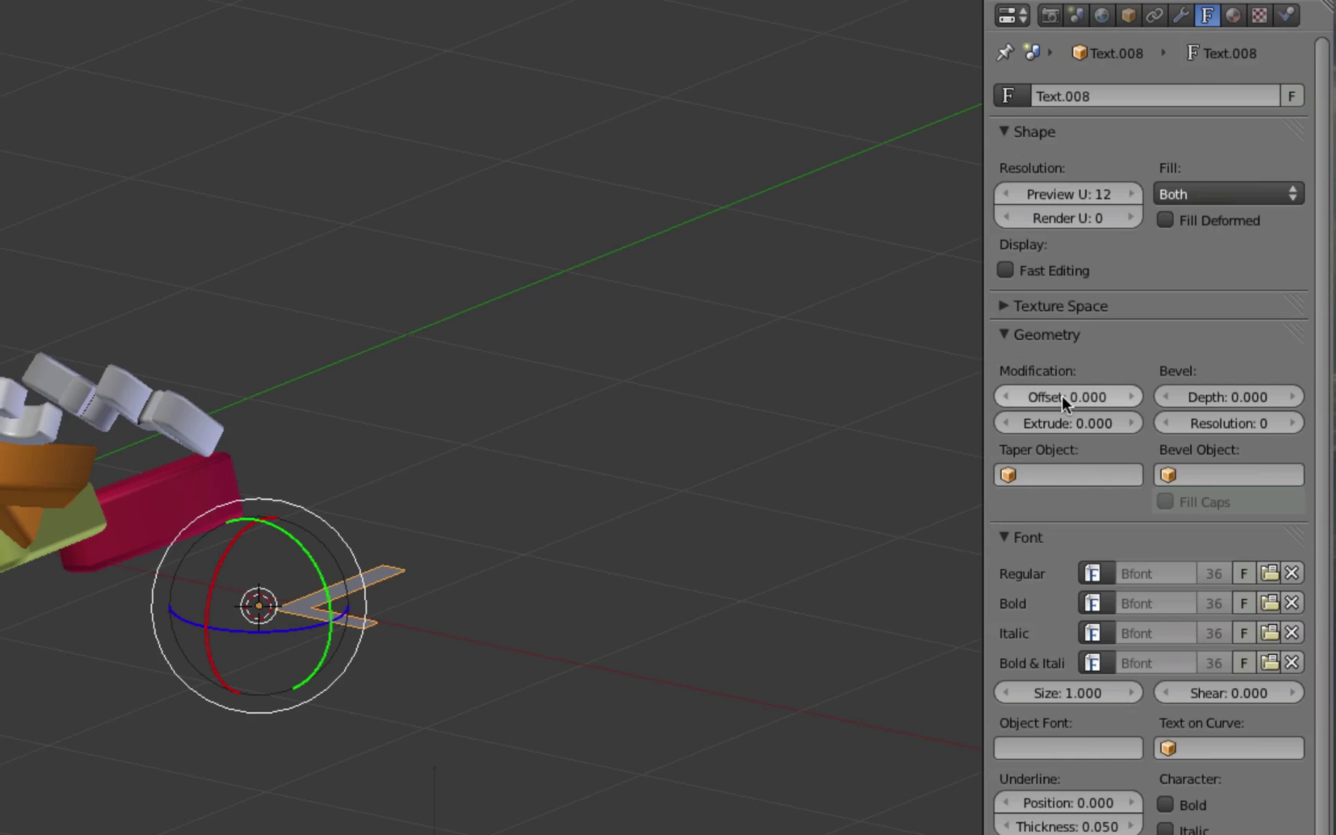
click(1096, 423)
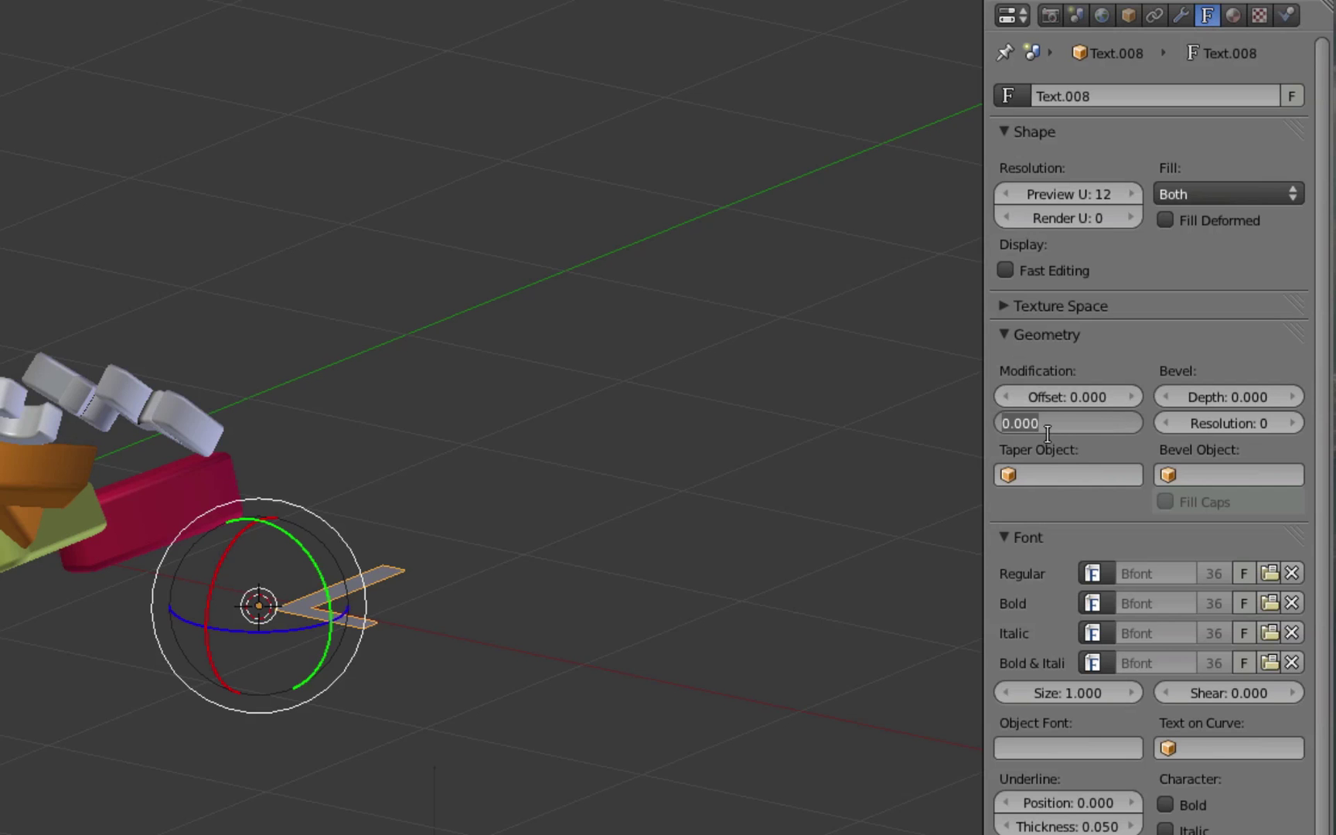
text(0.1)
key(Return)
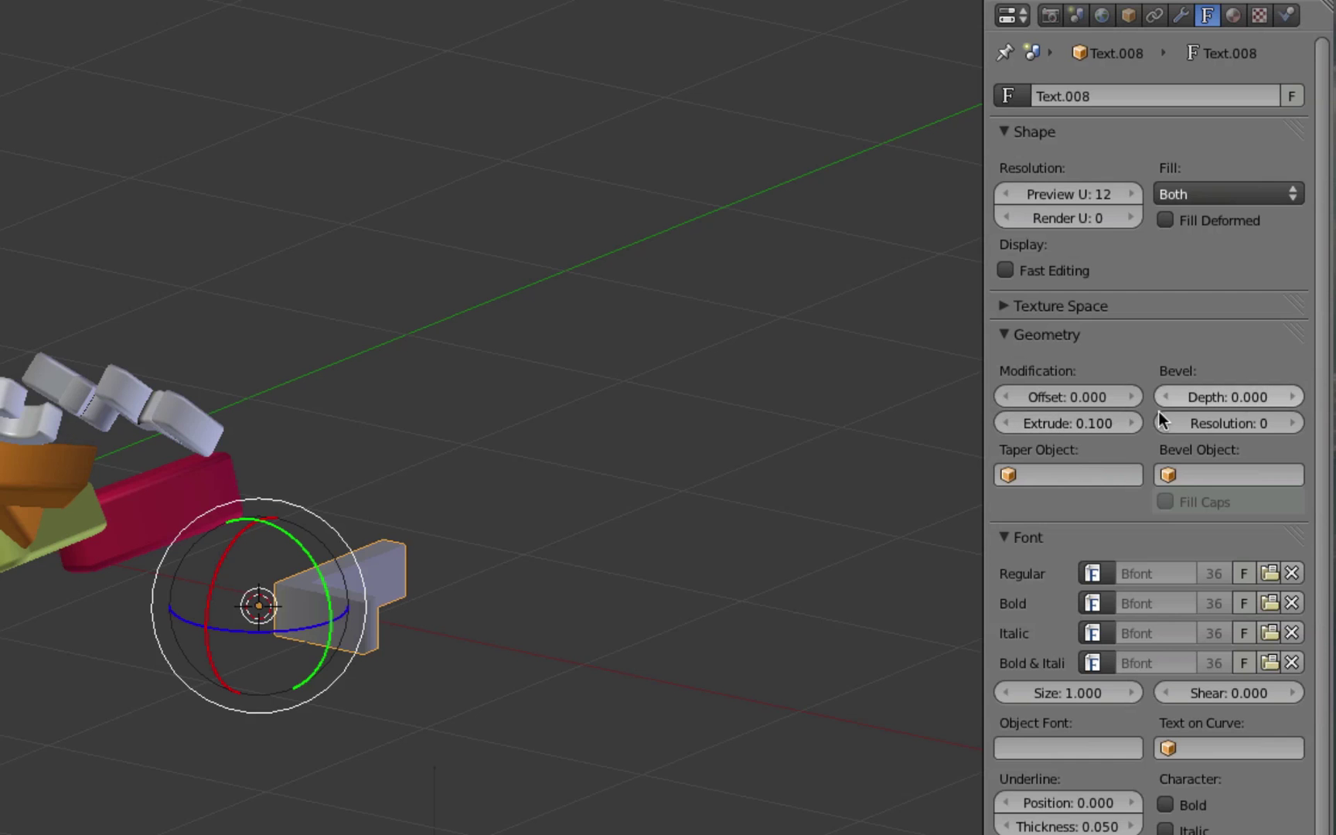
Try an extrusion of 0.480 on the letter L and set it back to 0.1.
mouse_move(1069, 421)
mouse_down()
mouse_move(1090, 421)
mouse_move(1059, 422)
mouse_up()
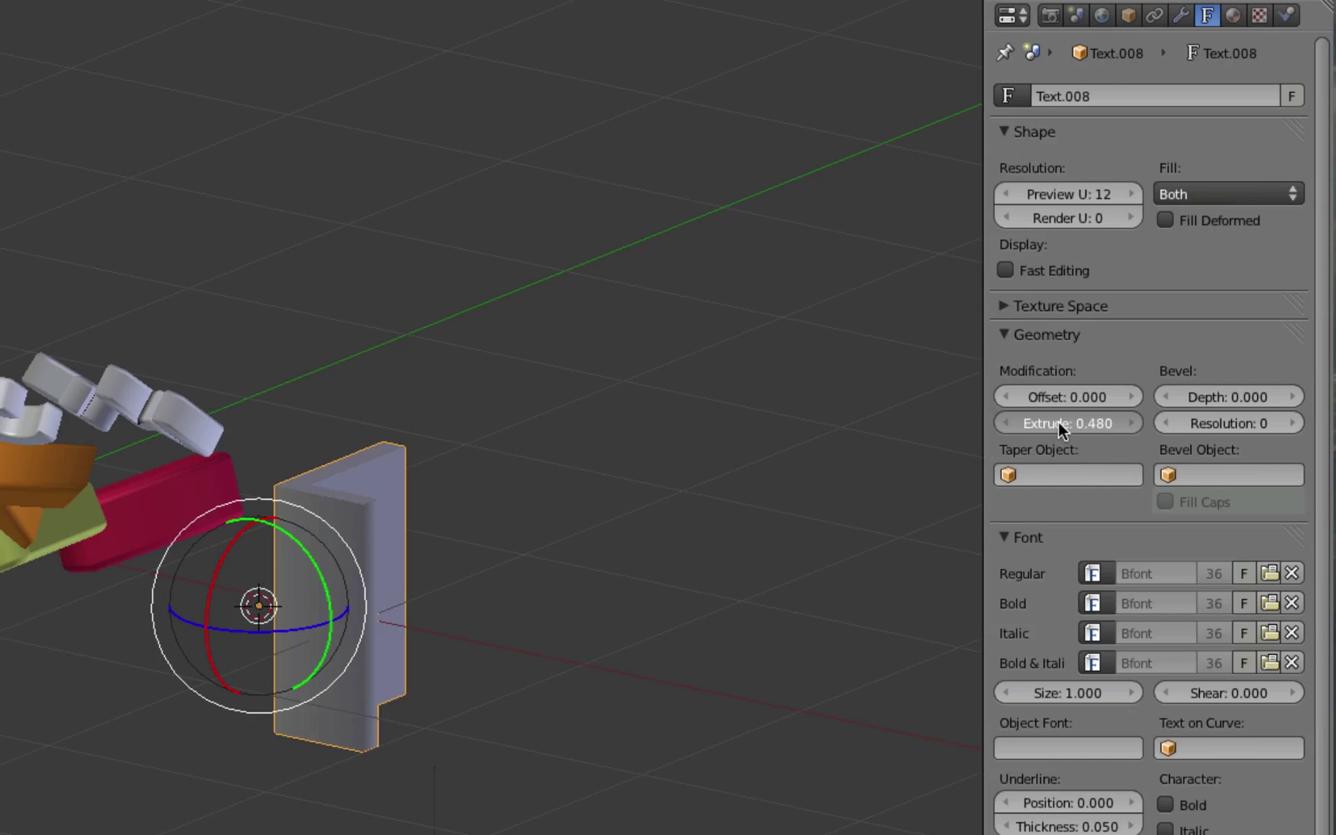
click(1046, 423)
text(0.1)
key(Tab)
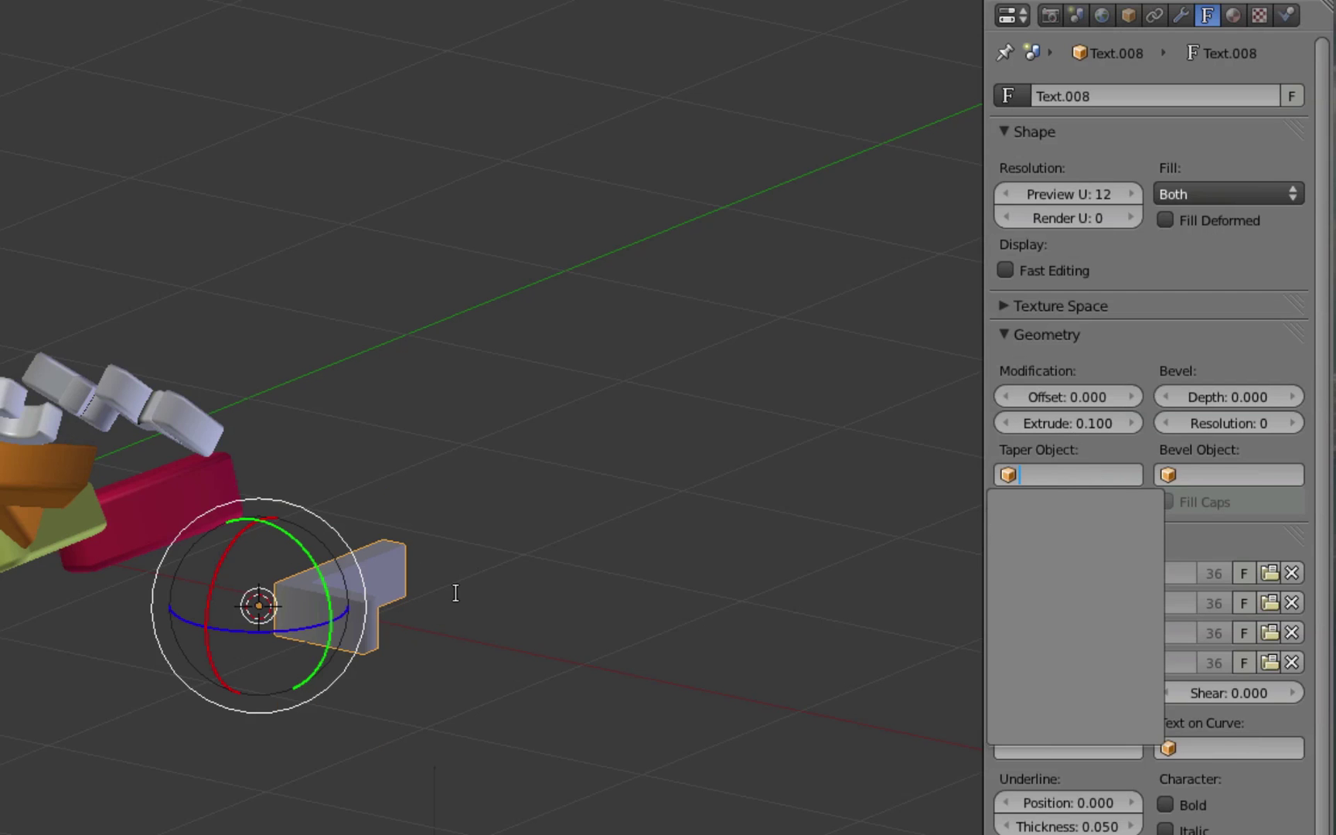
Hide the 3D manipulator and raise the letter L's bevel depth to 0.023.
scroll(489, 557, up, 3)
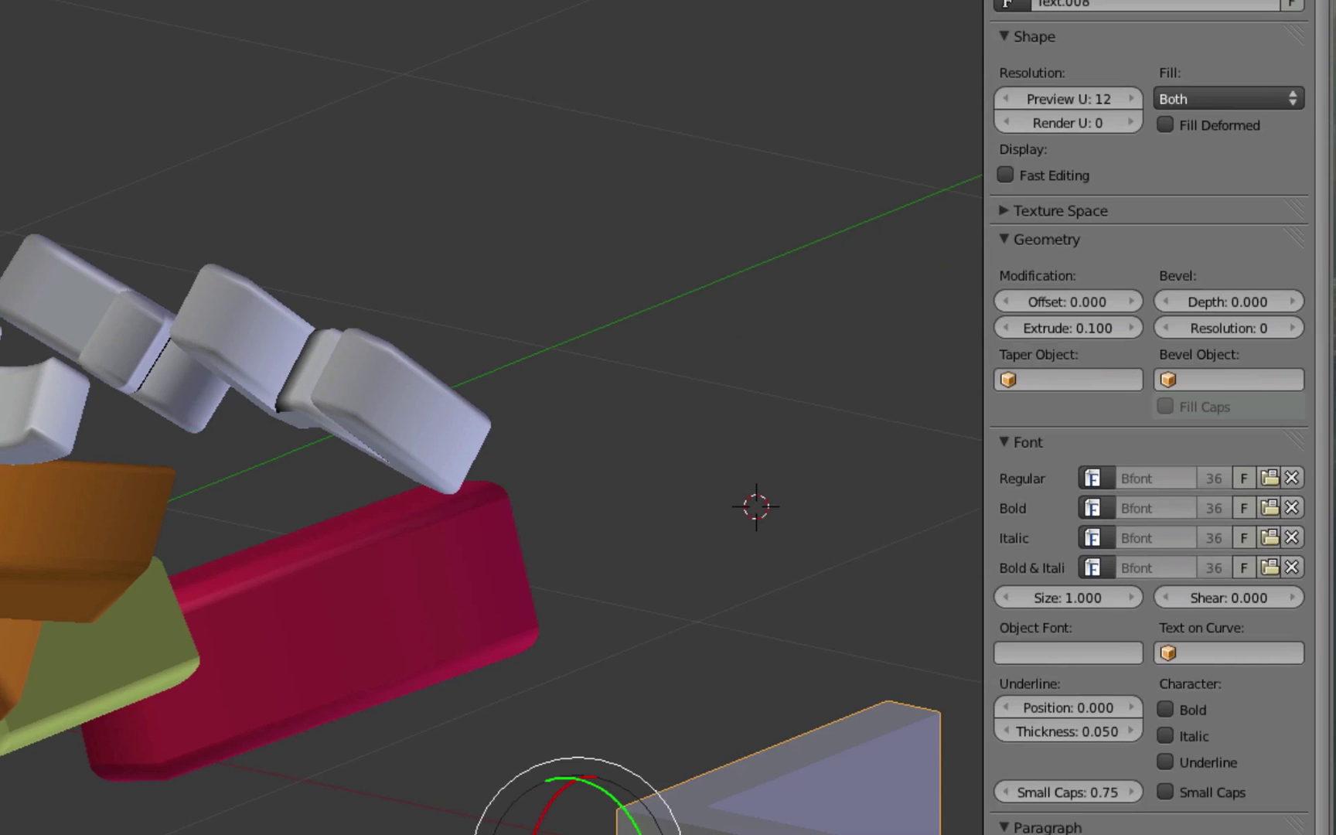
key(ctrl+space)
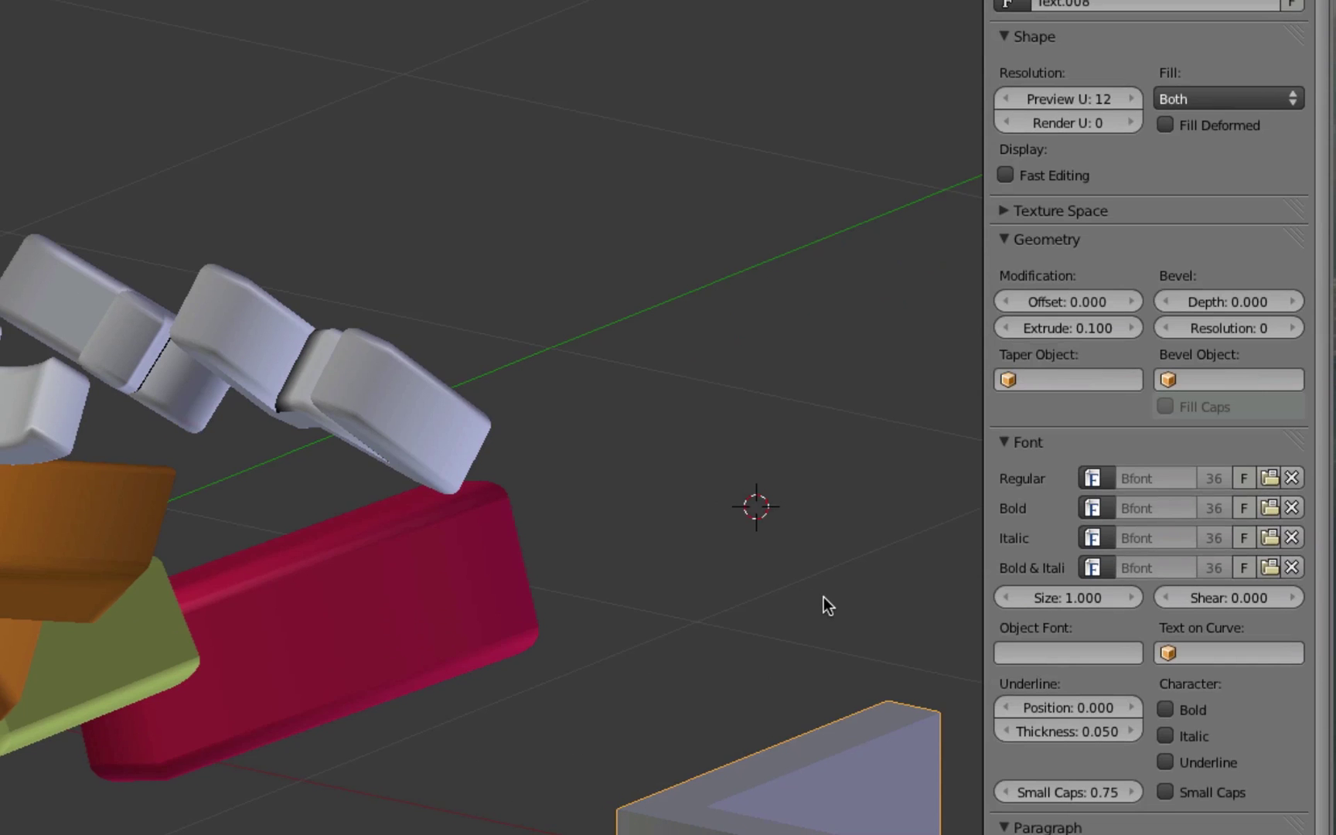
scroll(844, 599, down, 3)
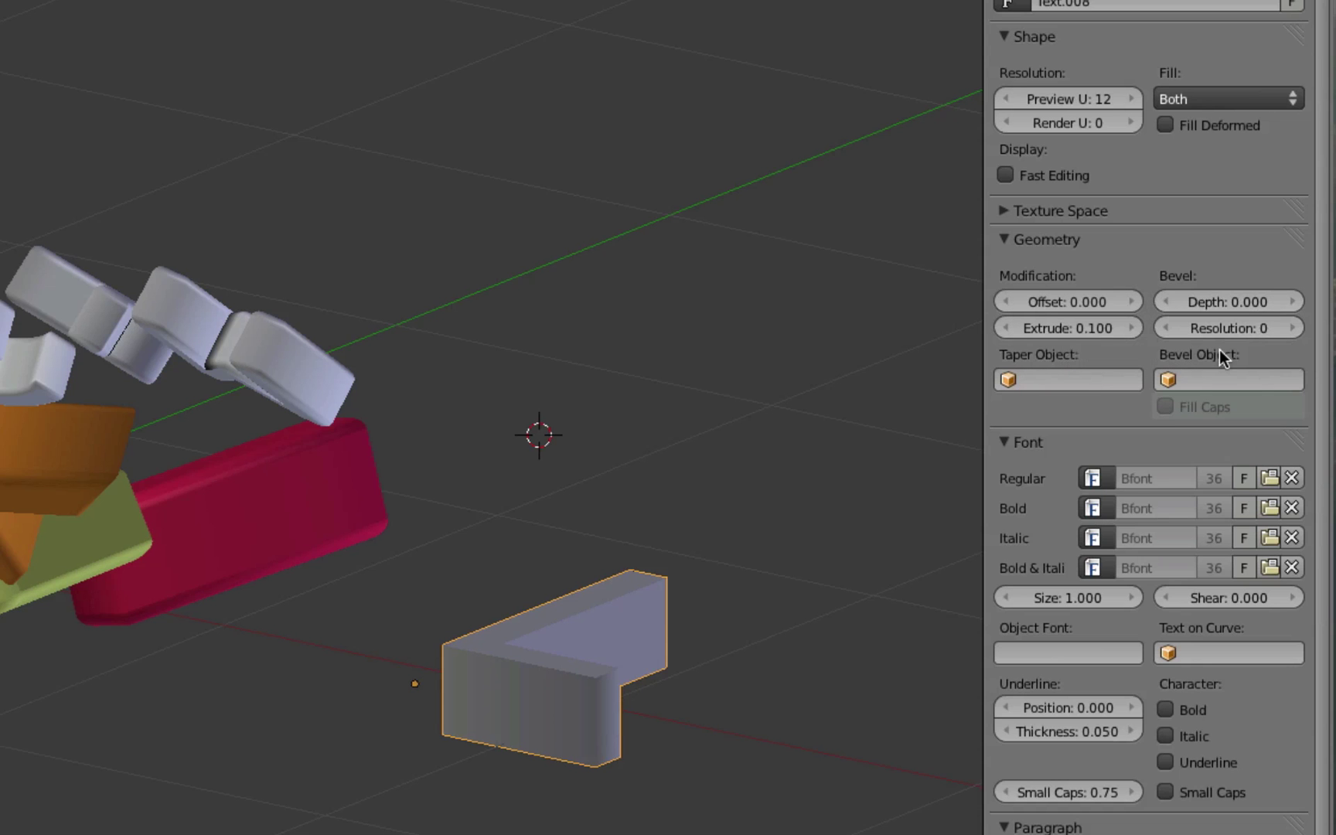
drag(1298, 302, 1298, 302)
click(1298, 303)
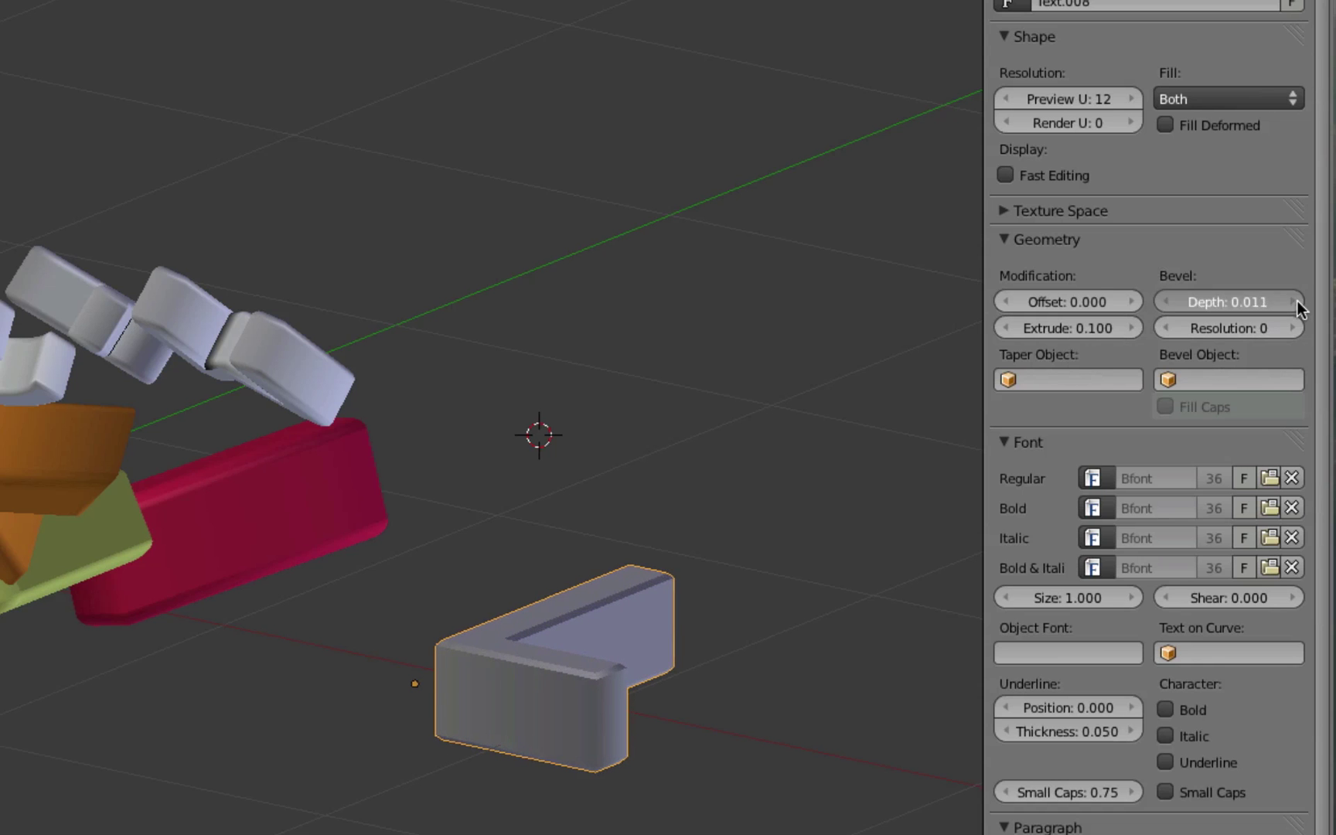
click(1297, 302)
click(1297, 302)
click(1297, 302)
click(1298, 302)
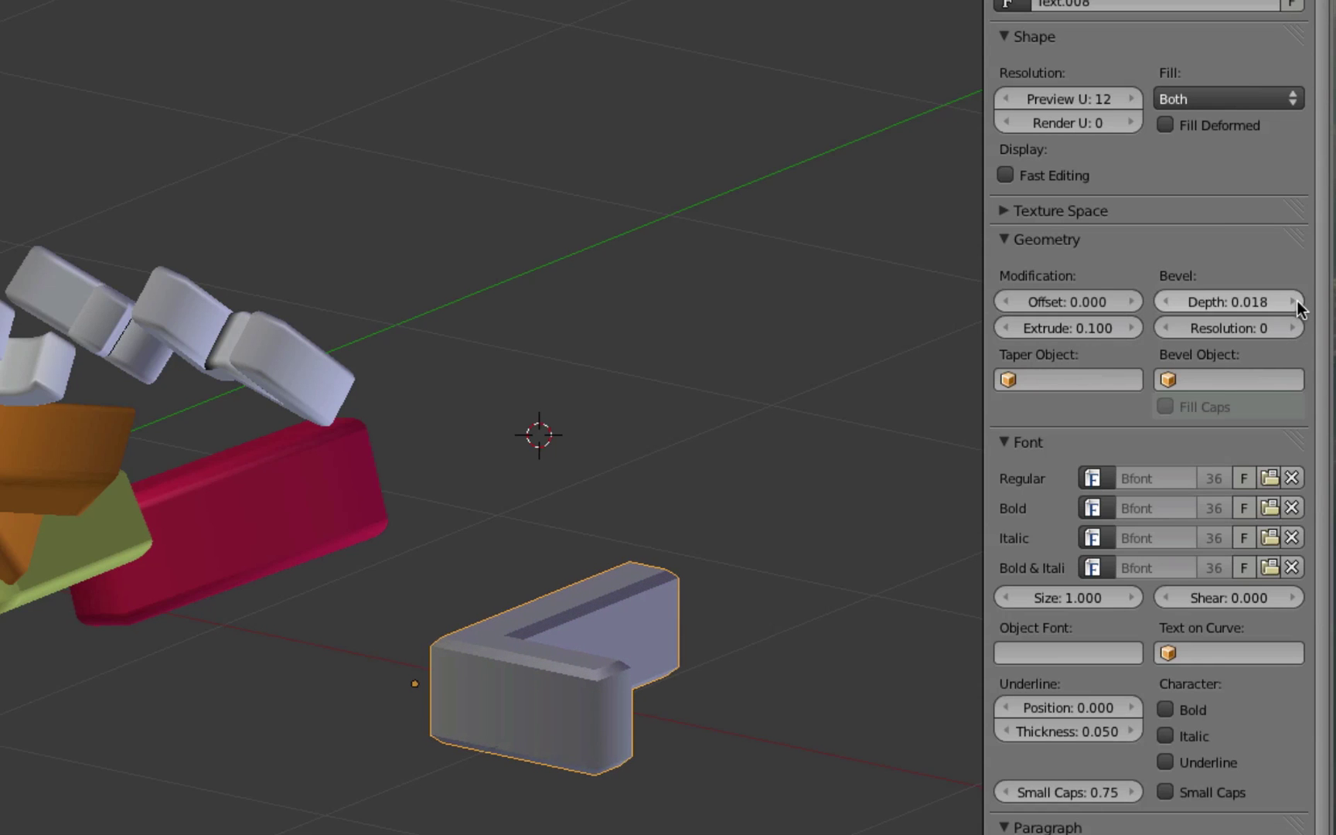
click(1298, 303)
click(1297, 302)
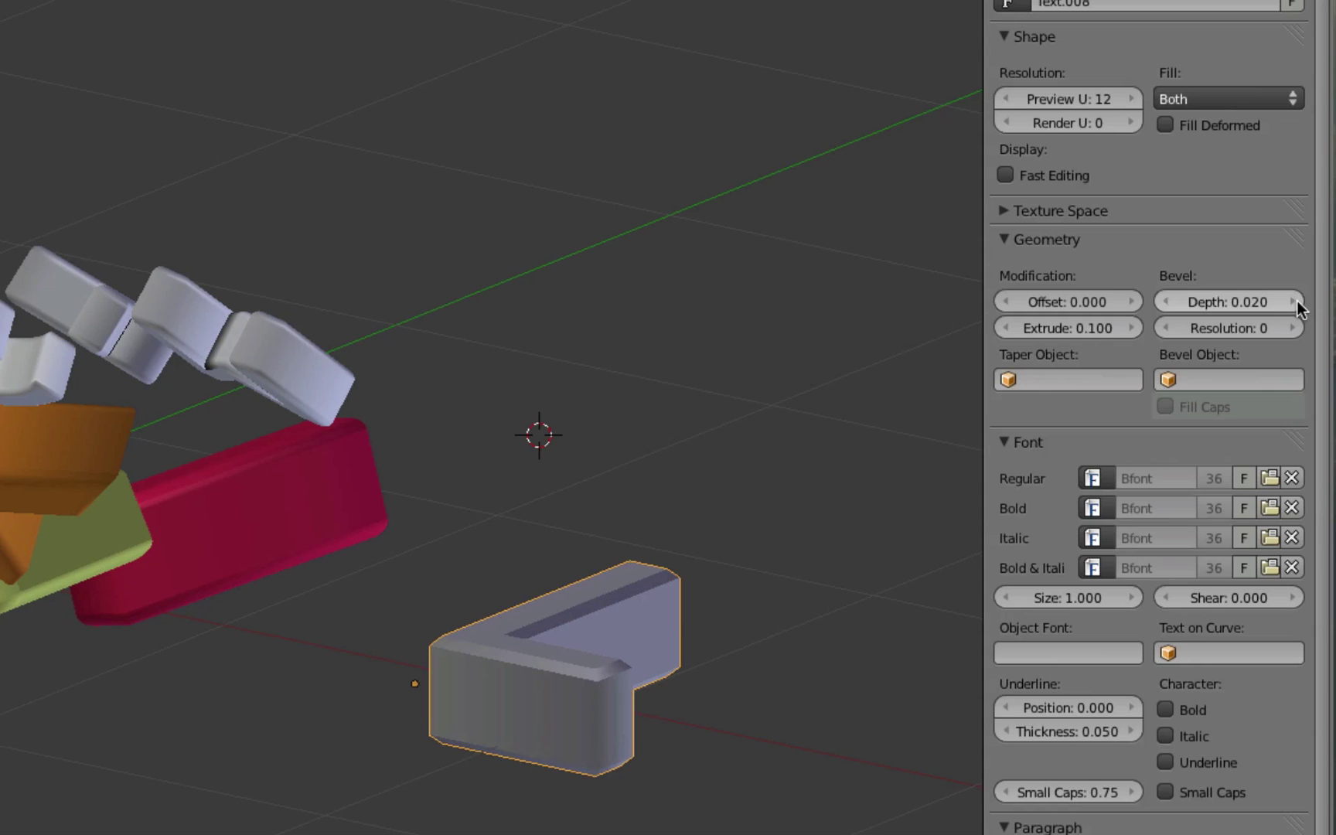
click(1297, 302)
click(1297, 302)
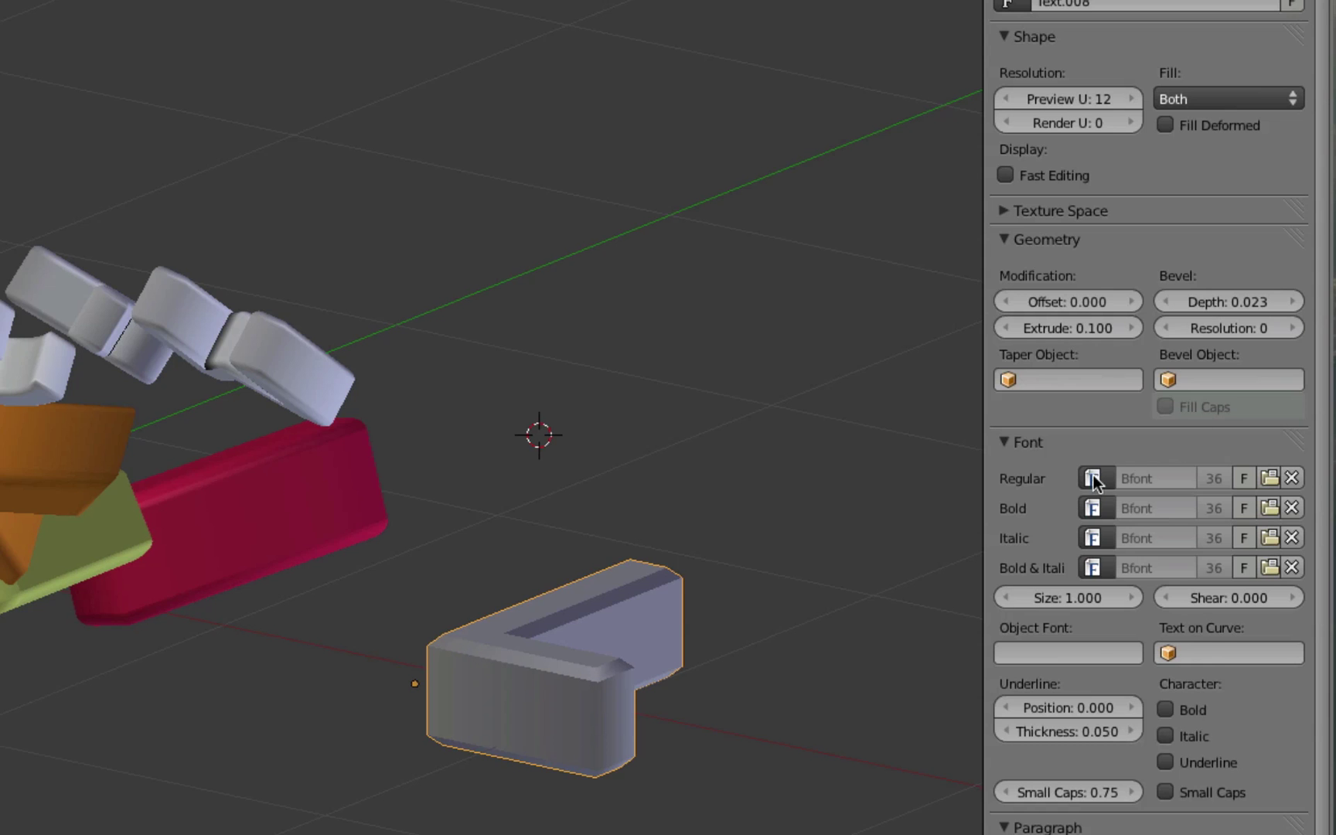
Increase the letter L's bevel resolution beyond 4 to round its bevelled edges smoothly.
click(1294, 327)
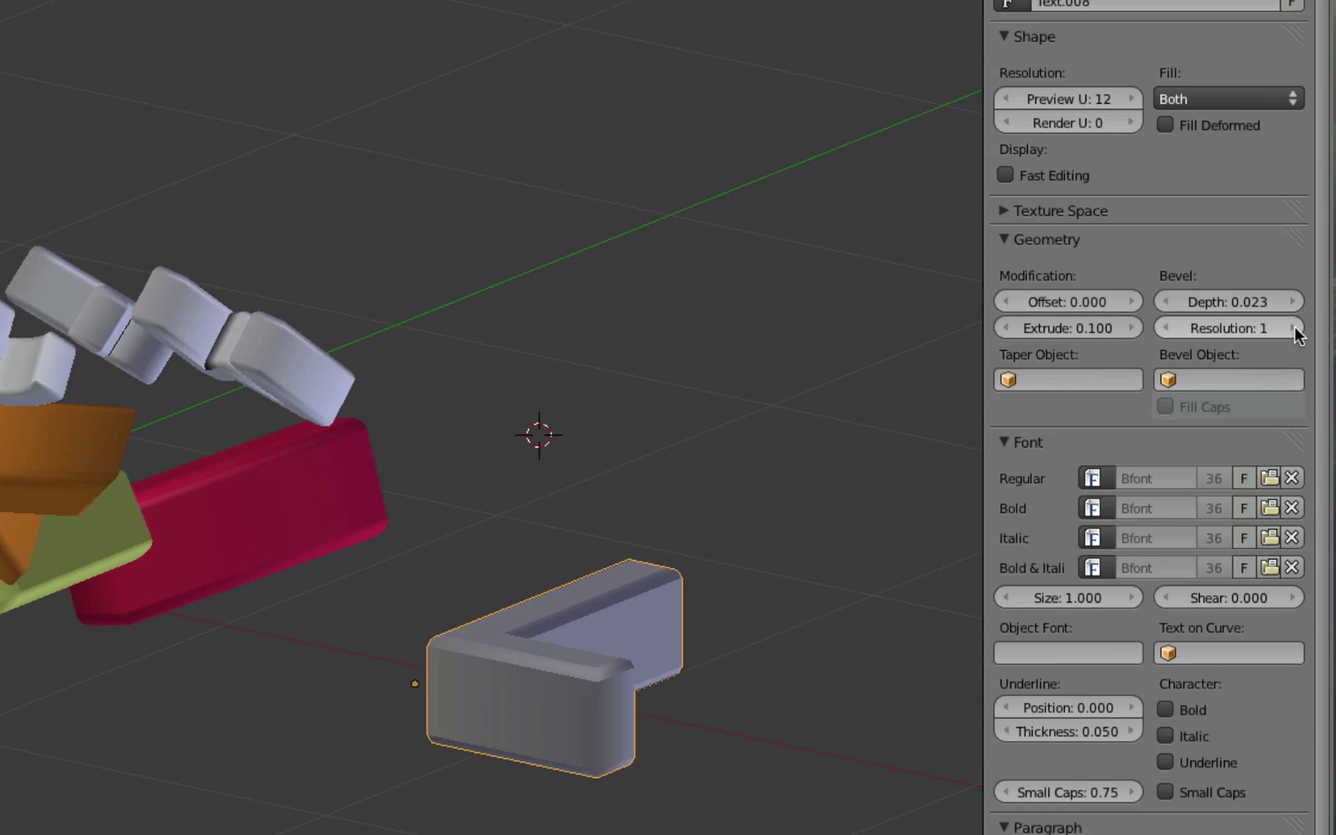
click(1294, 327)
click(1294, 327)
click(1294, 327)
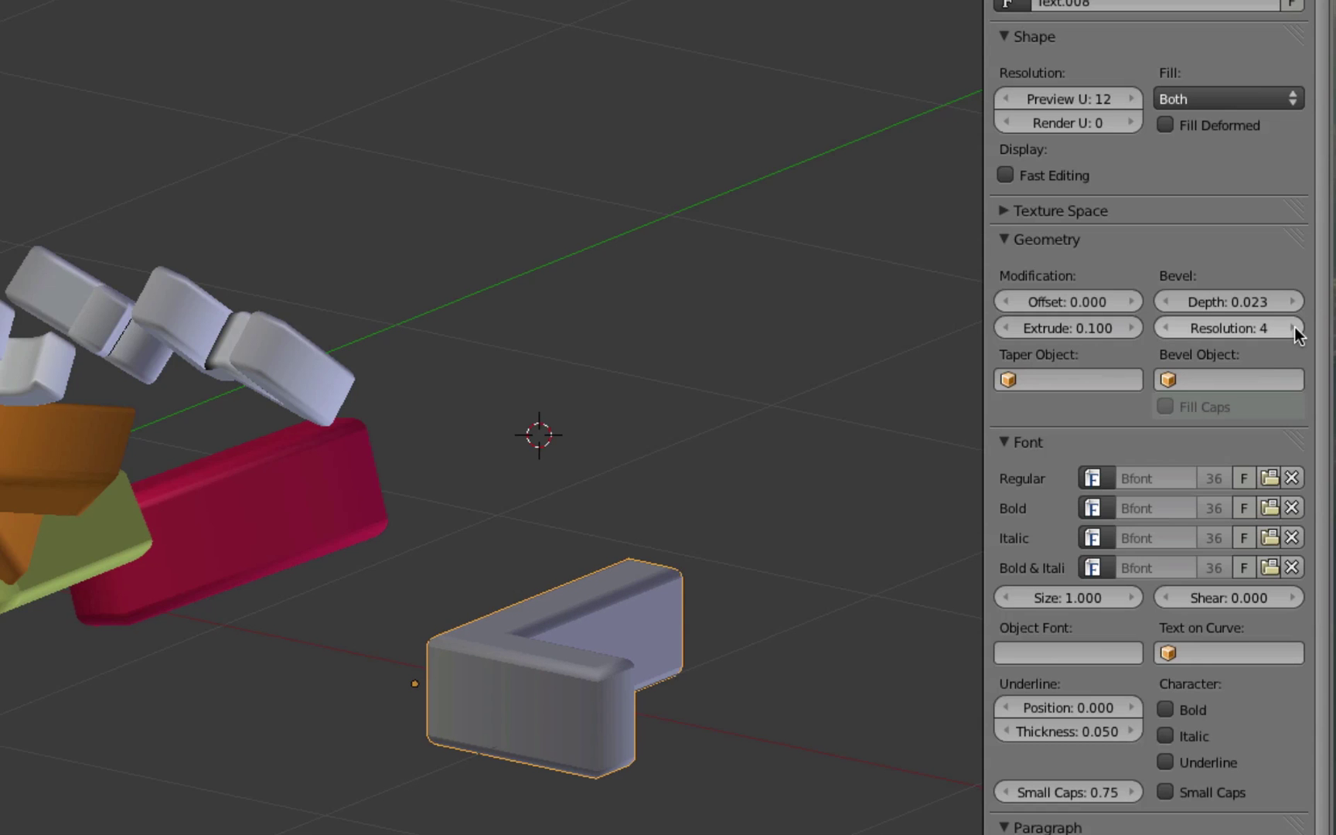
click(1295, 327)
click(1294, 327)
click(1294, 327)
click(1294, 327)
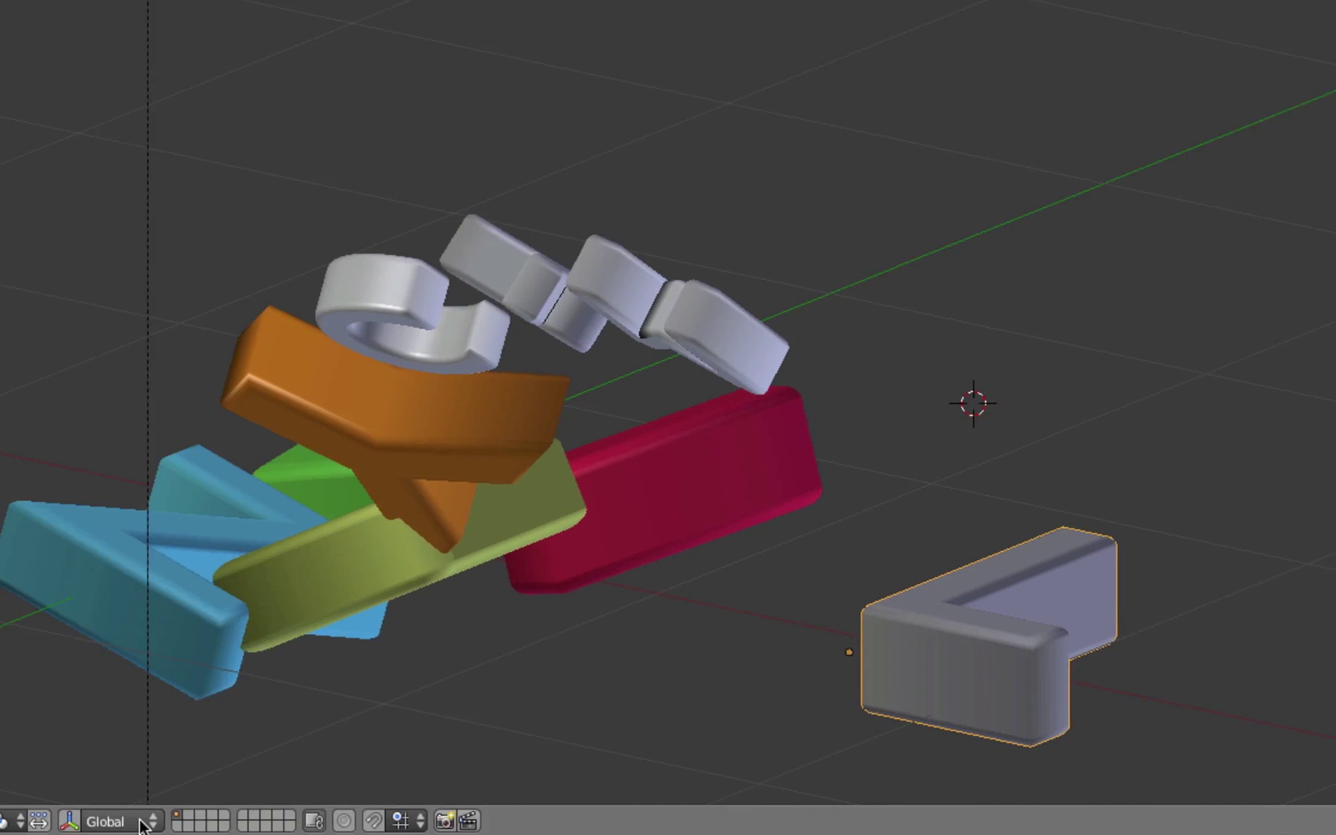
Show the manipulator again in rotate mode, stand the letter L upright around X and turn it slightly around the other axes.
key(ctrl+space)
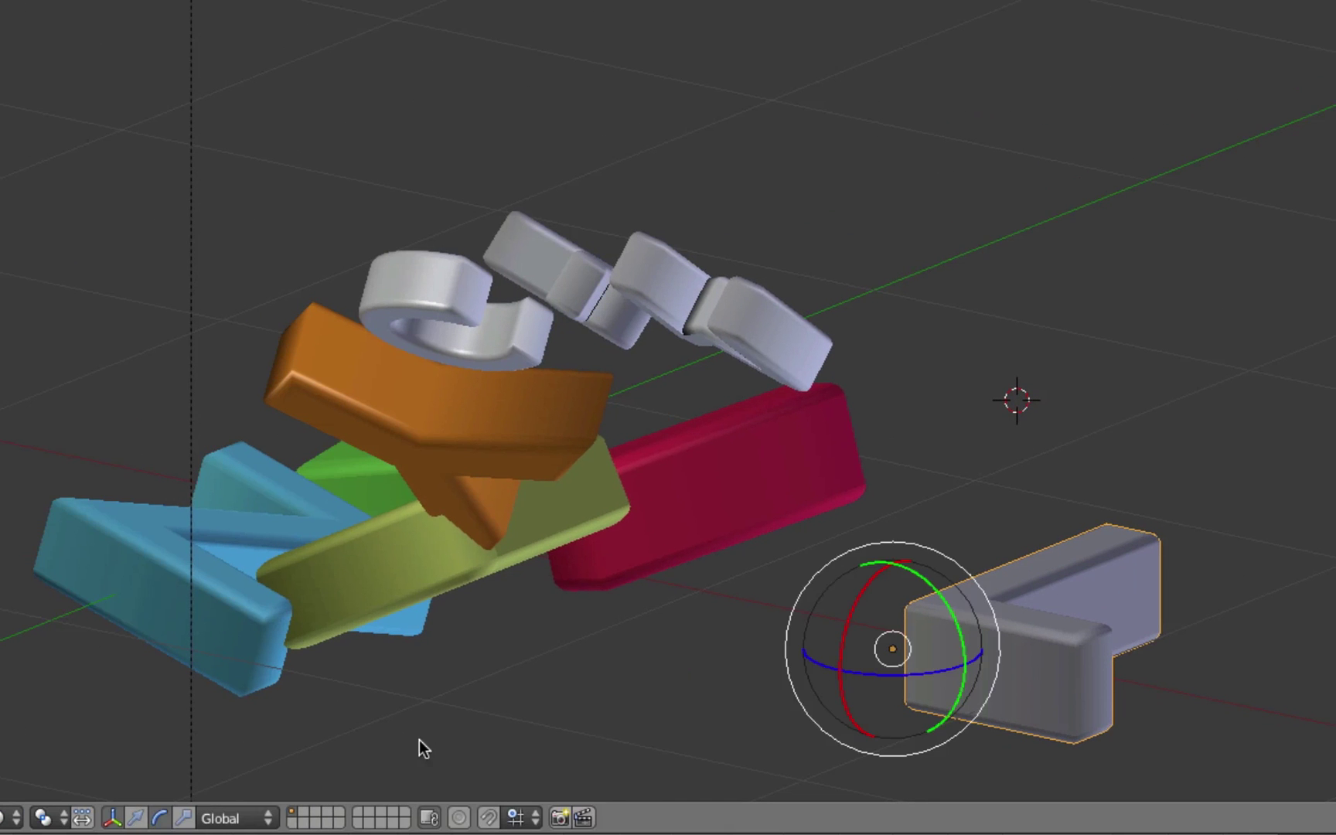
click(135, 818)
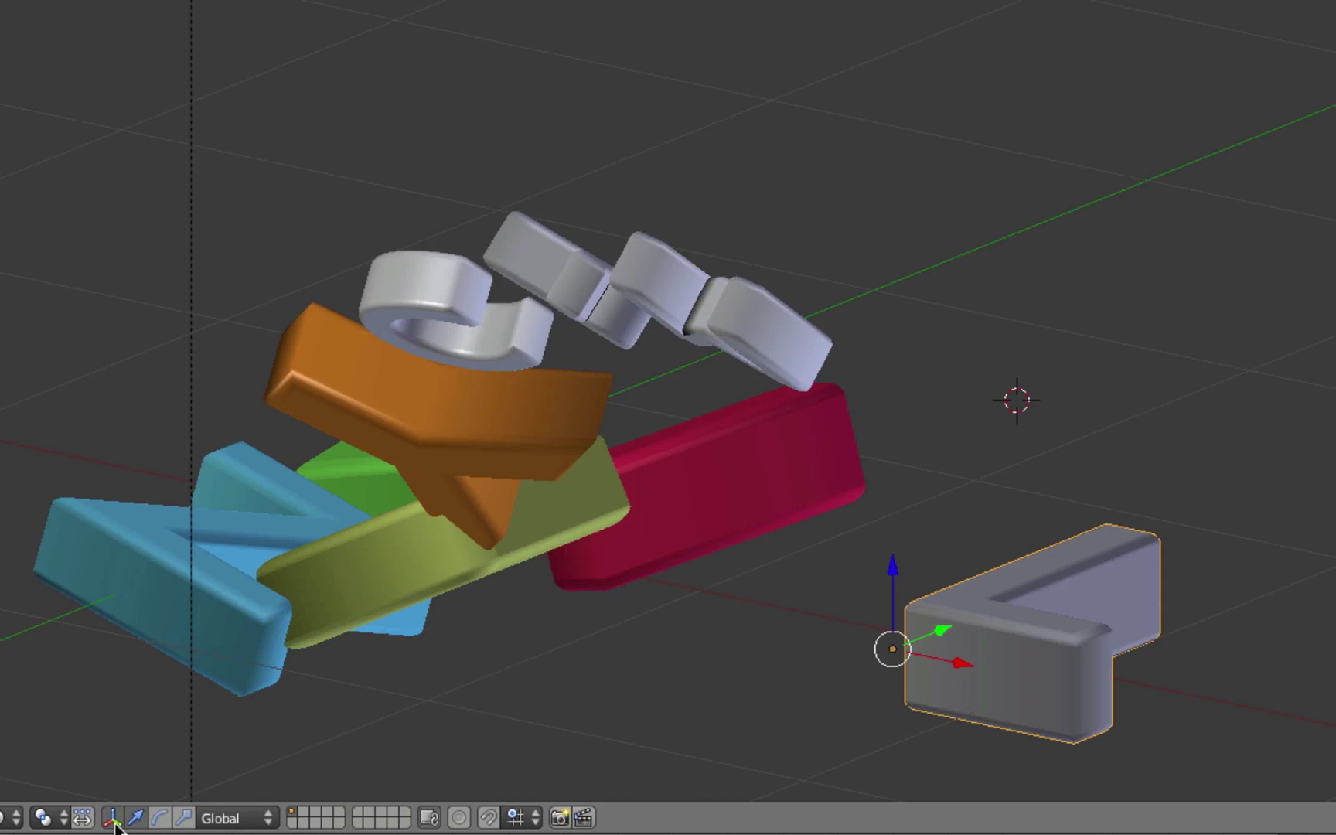
click(158, 818)
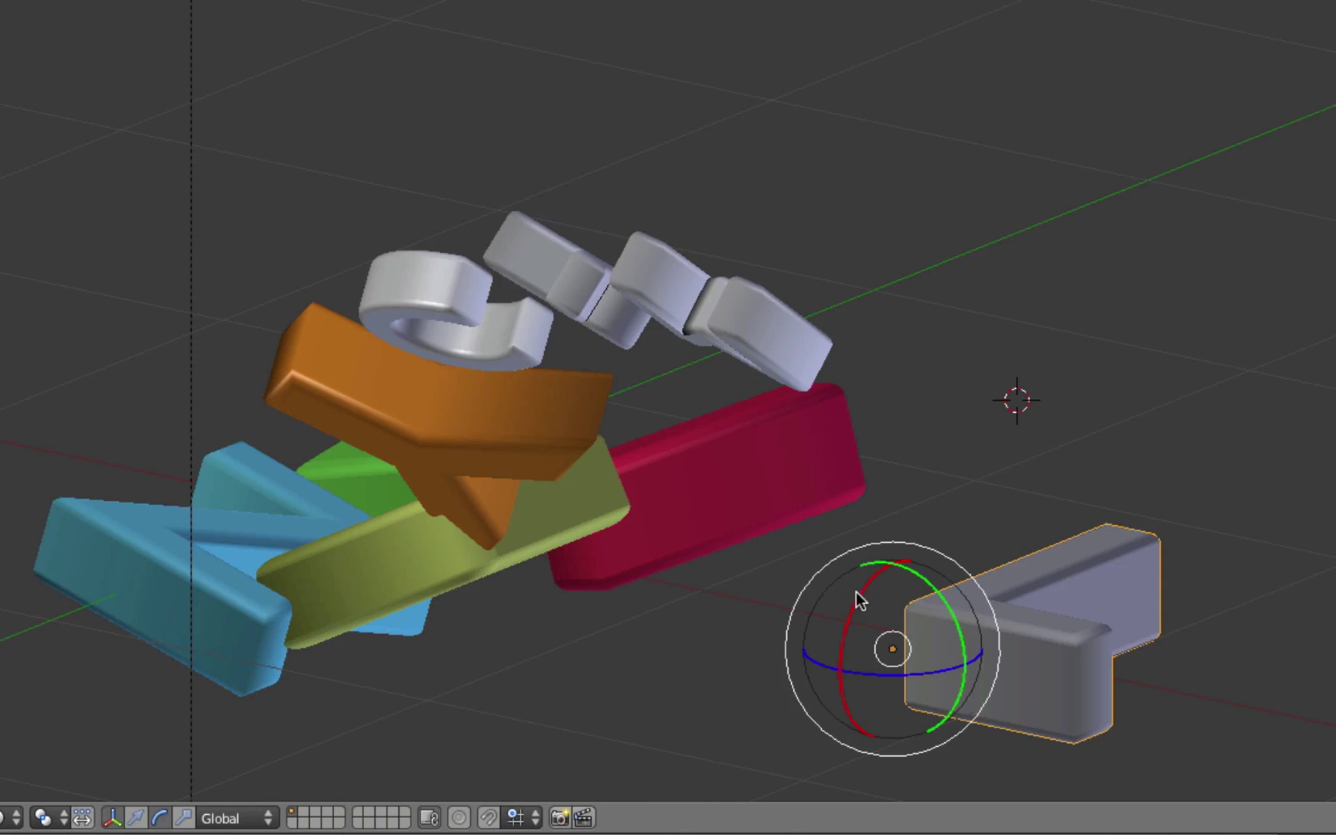
drag(871, 581, 846, 659)
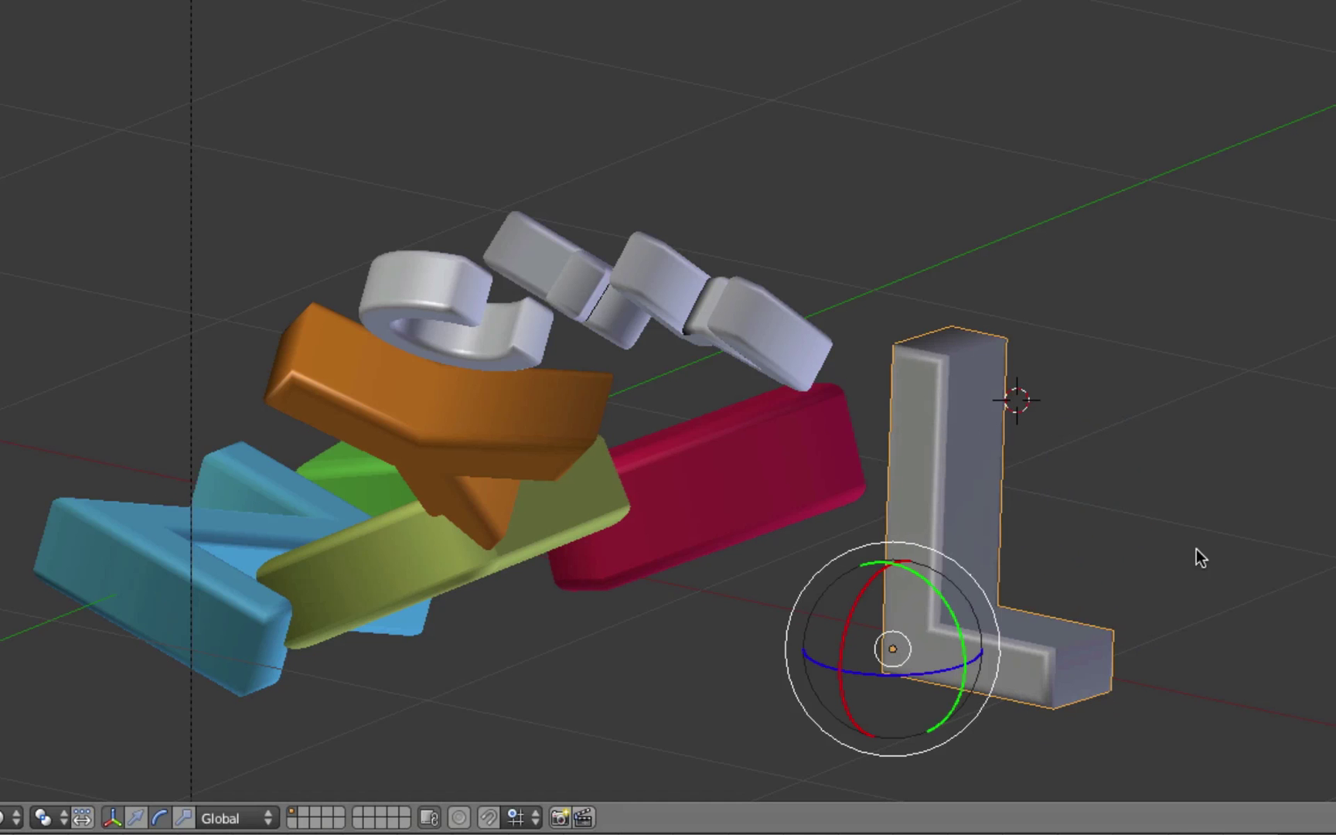
drag(930, 672, 937, 674)
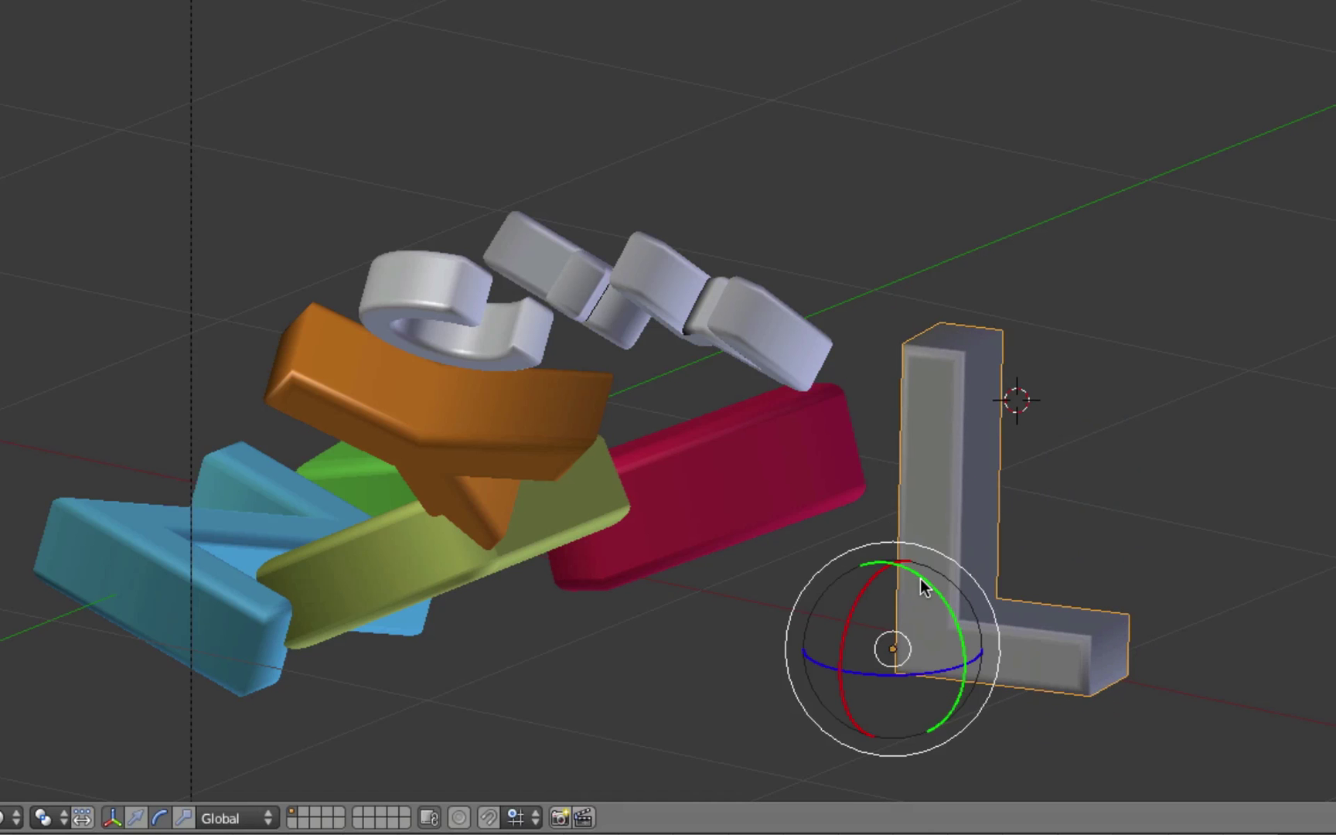
drag(921, 580, 912, 584)
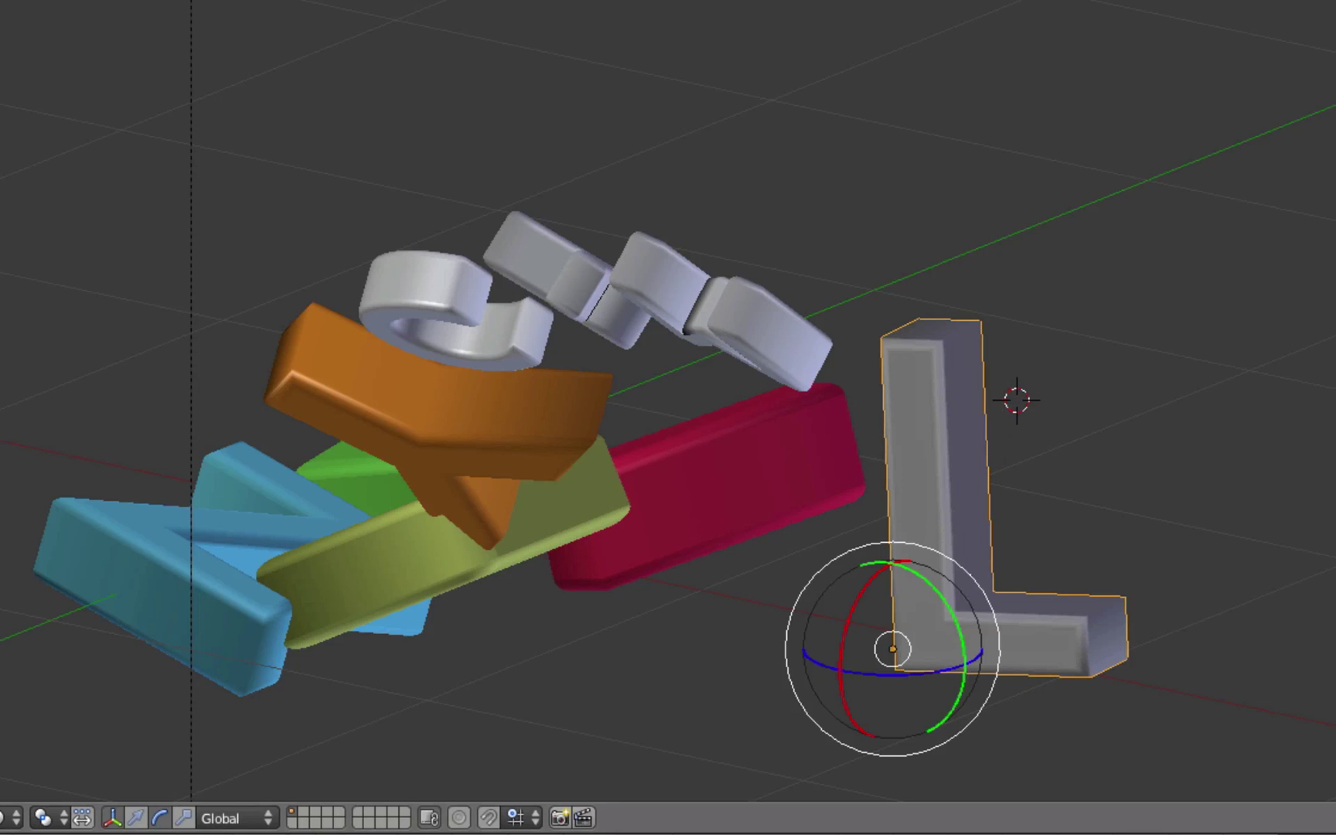
Switch to the translate manipulator and move the letter L upward and farther from the logo.
click(114, 820)
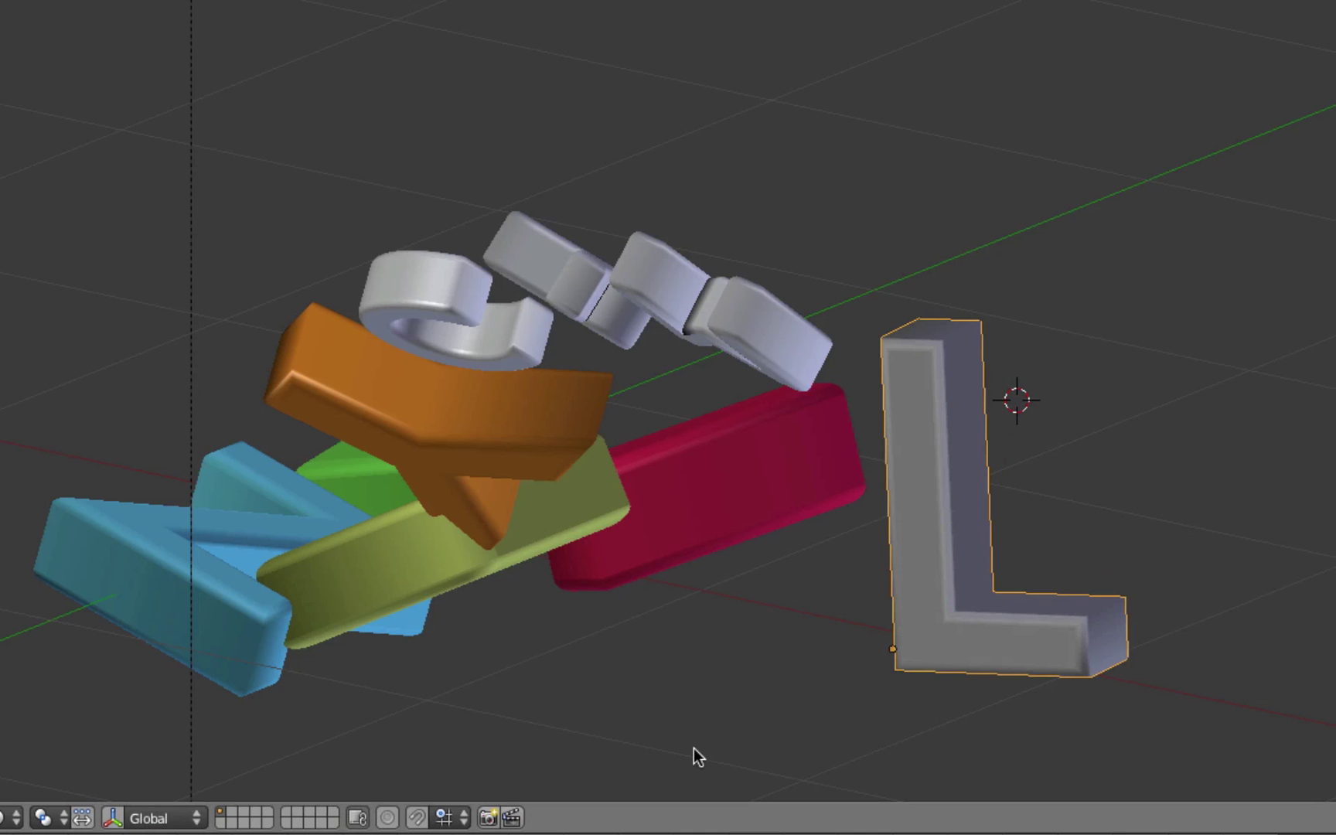
click(114, 819)
click(135, 818)
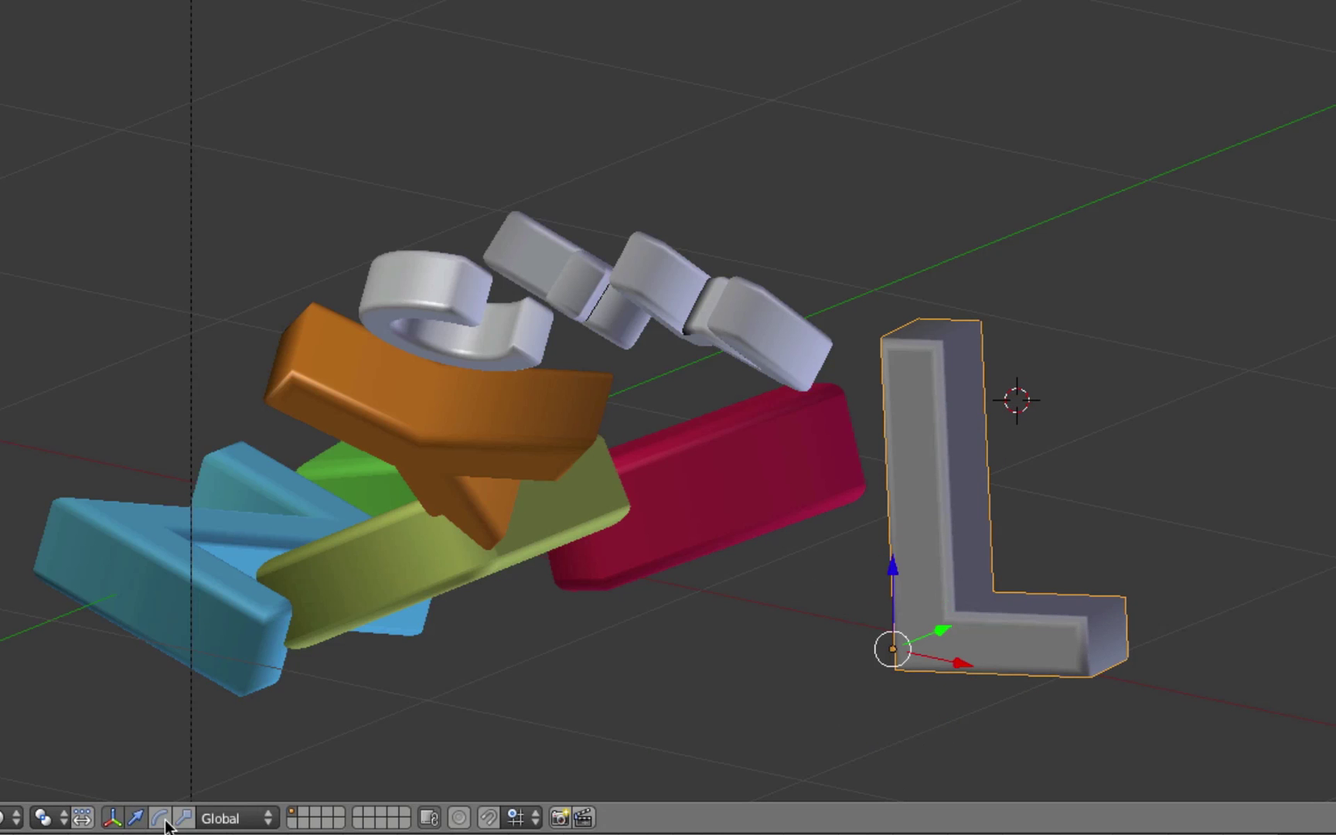
drag(945, 636, 899, 484)
drag(963, 557, 1026, 574)
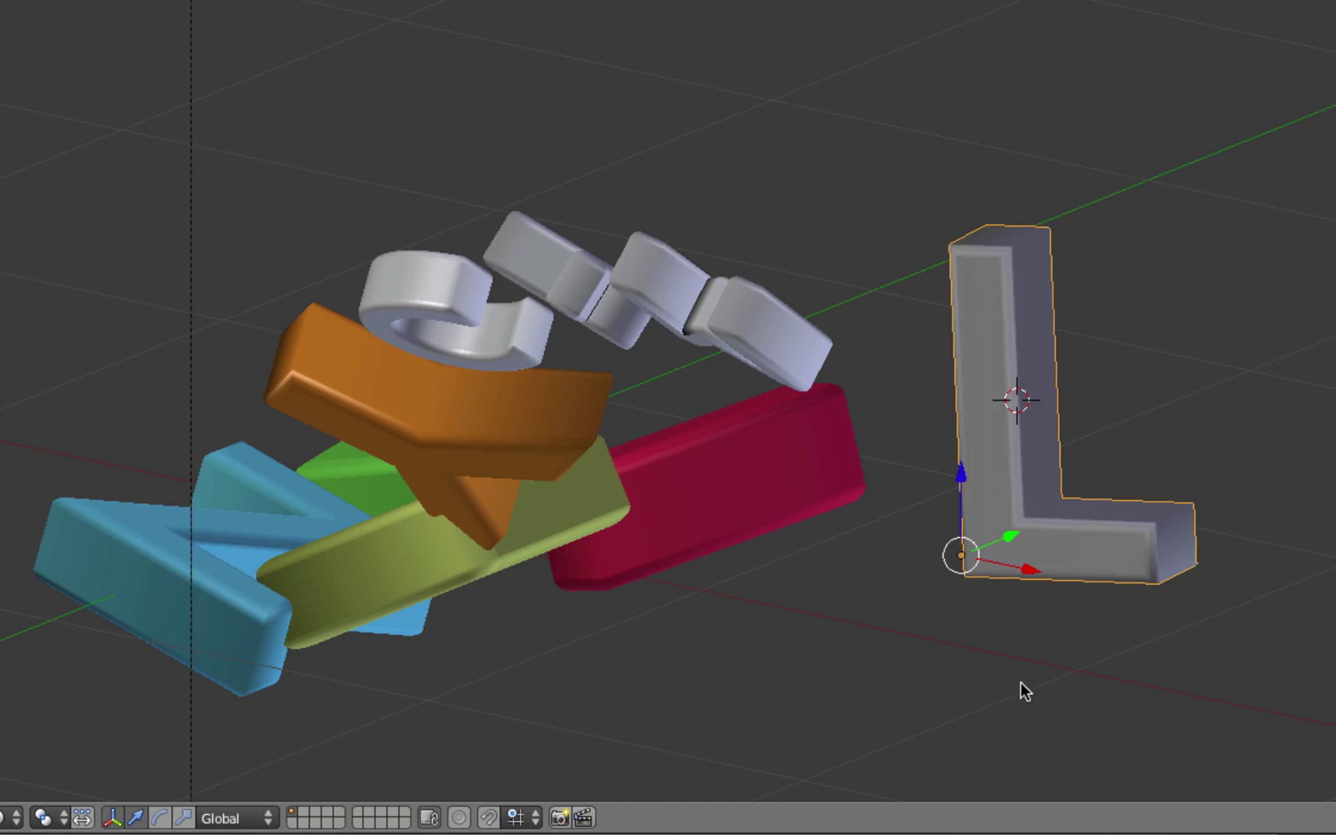
View the scene through the camera and delete the selected grey letter L.
scroll(1020, 683, down, 3)
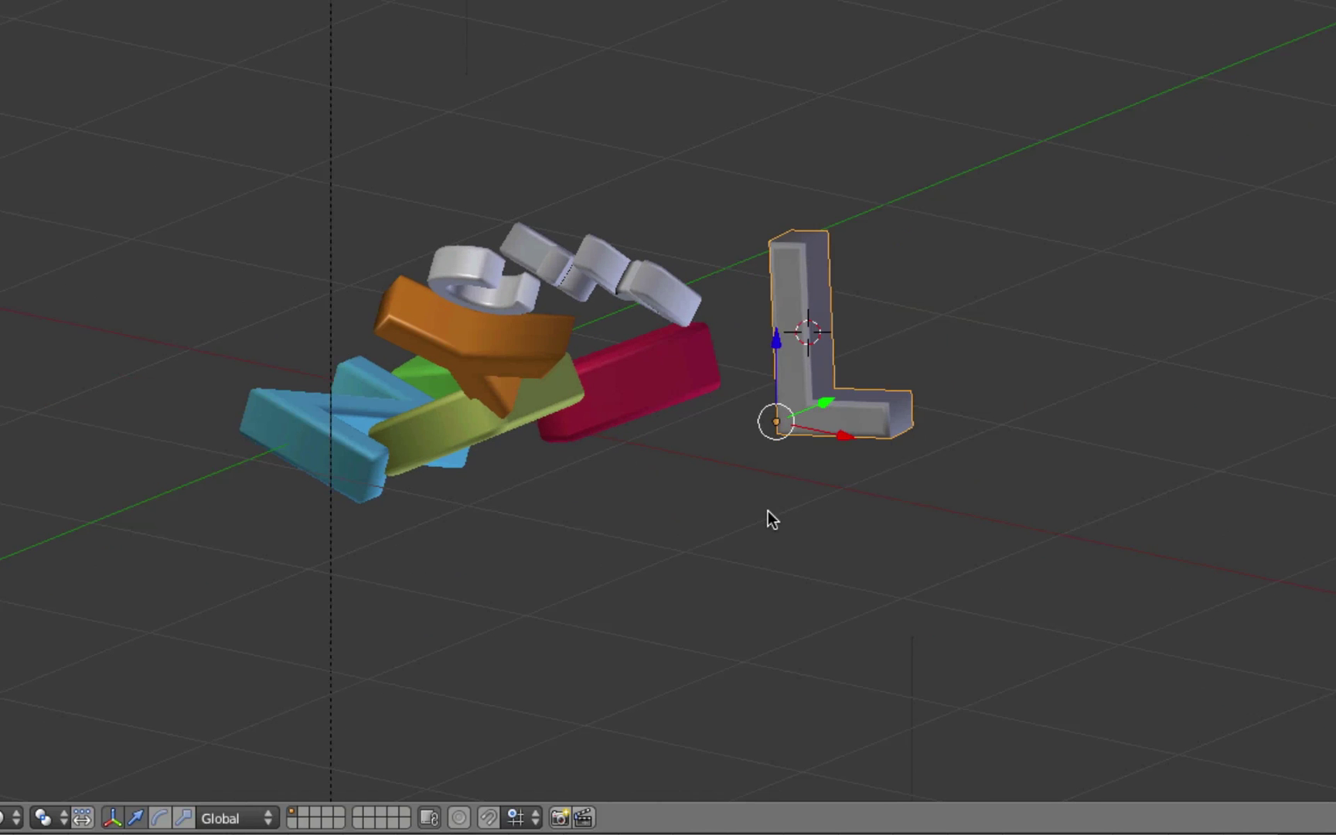
middle_drag(818, 547, 995, 623)
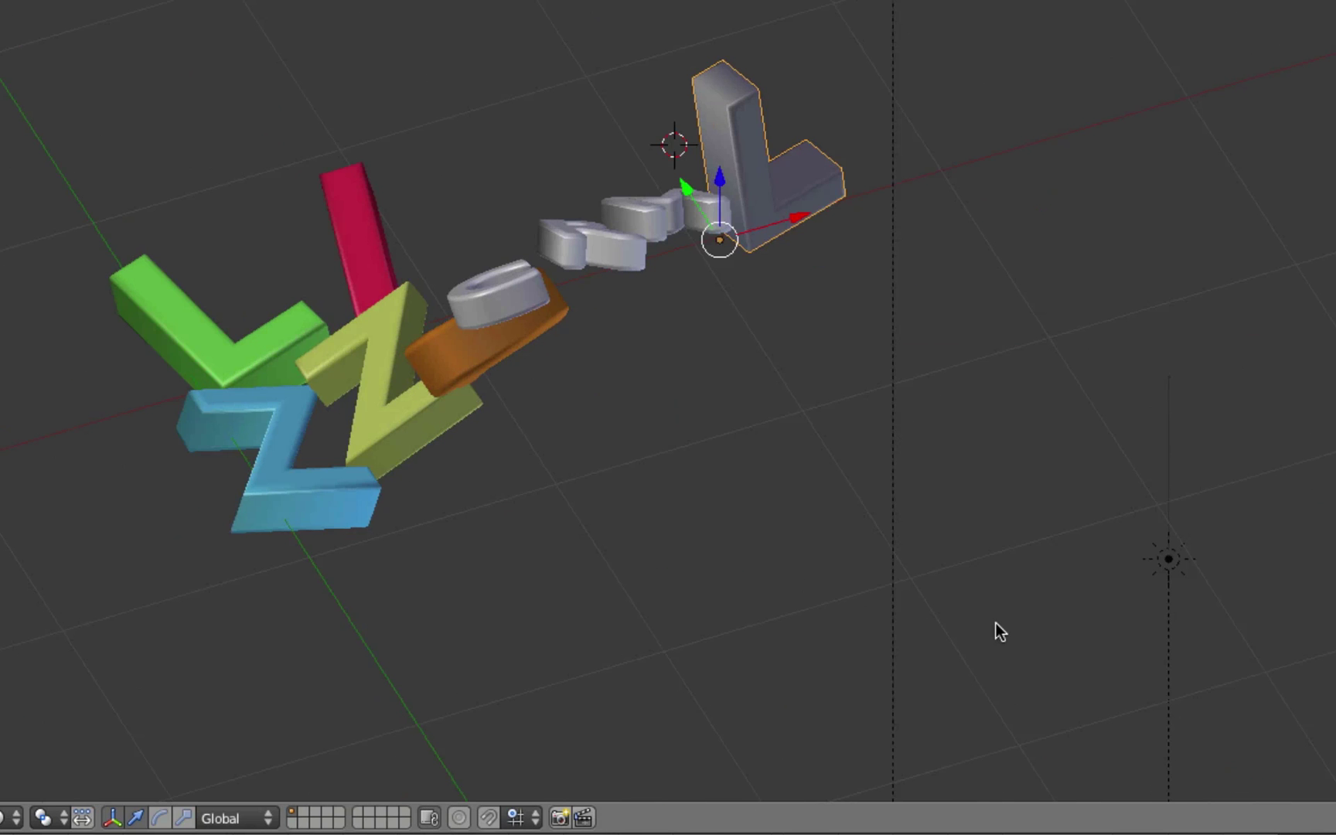
key(KP_0)
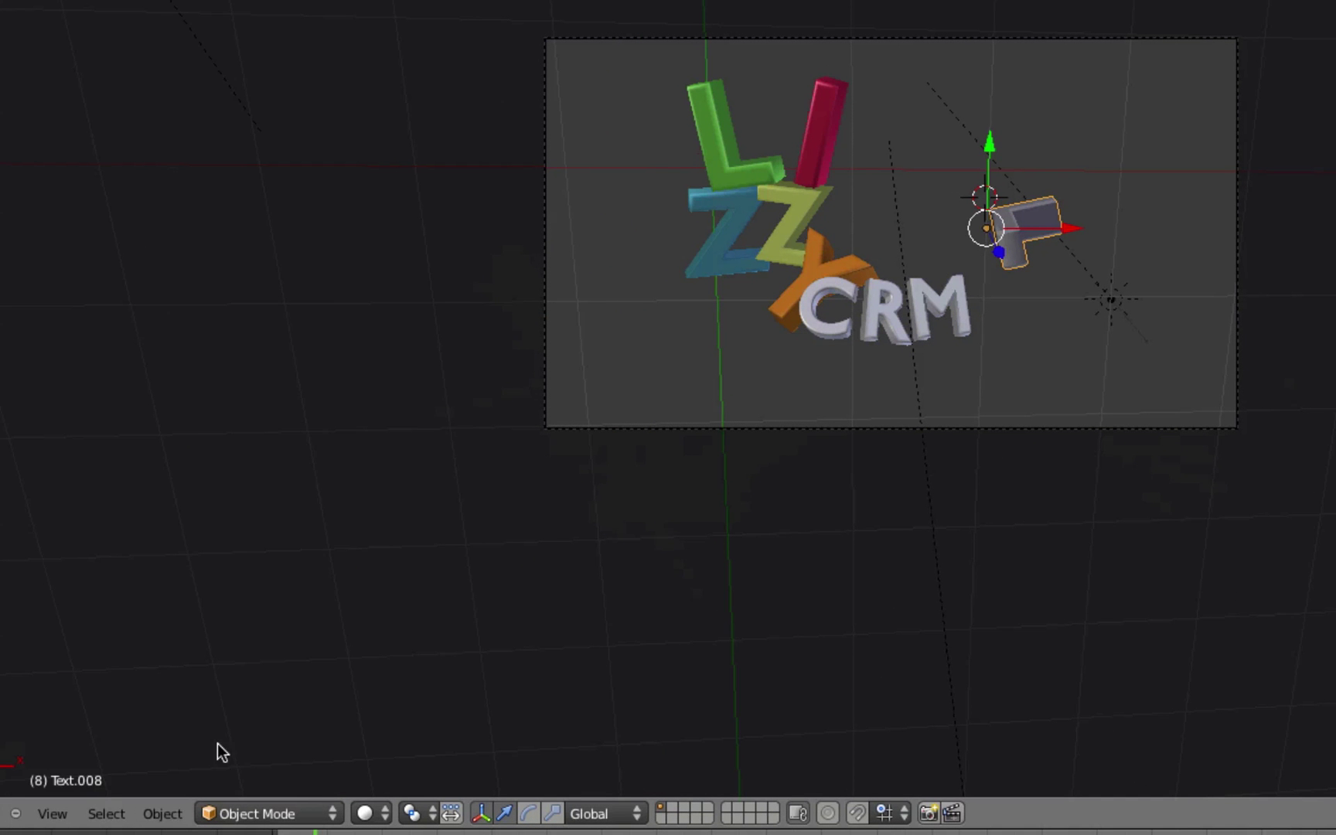
click(161, 818)
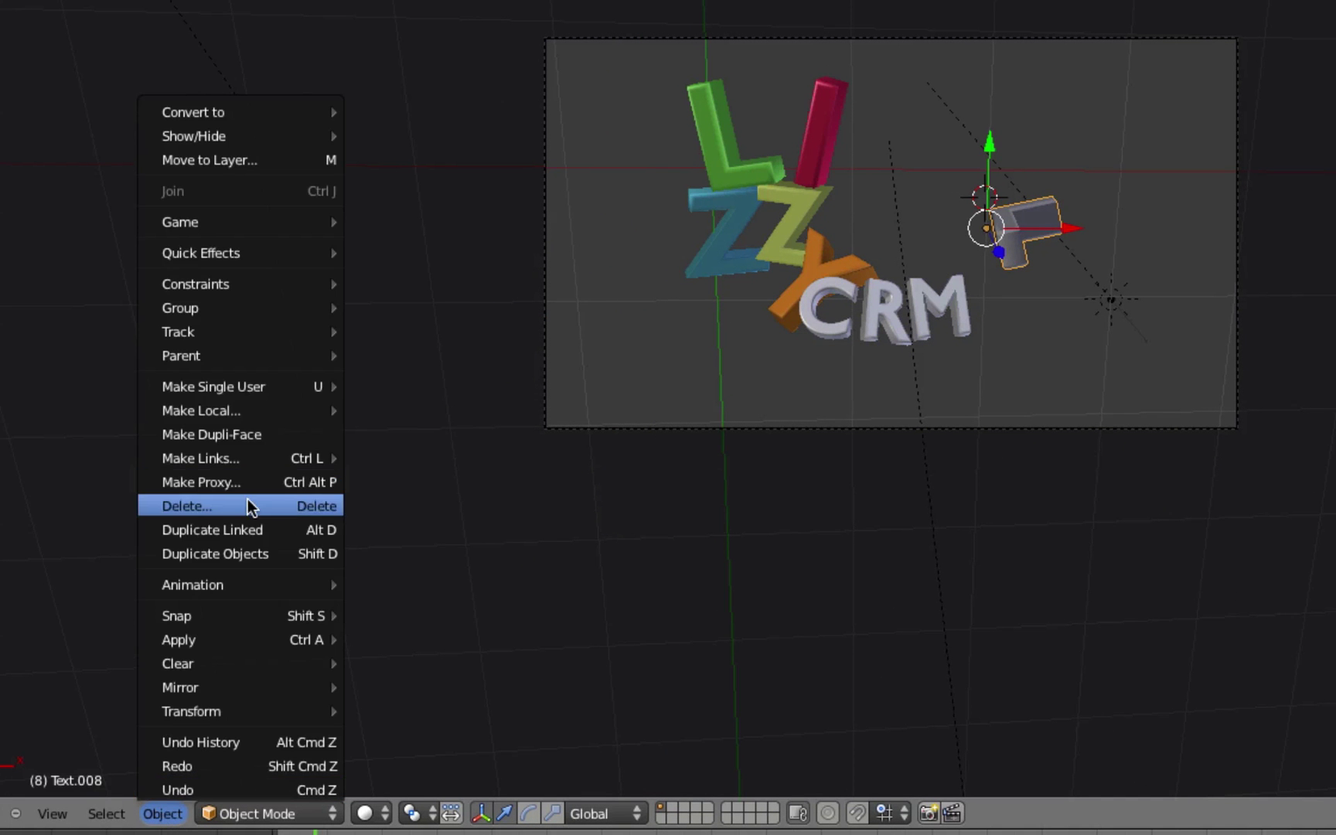
click(314, 509)
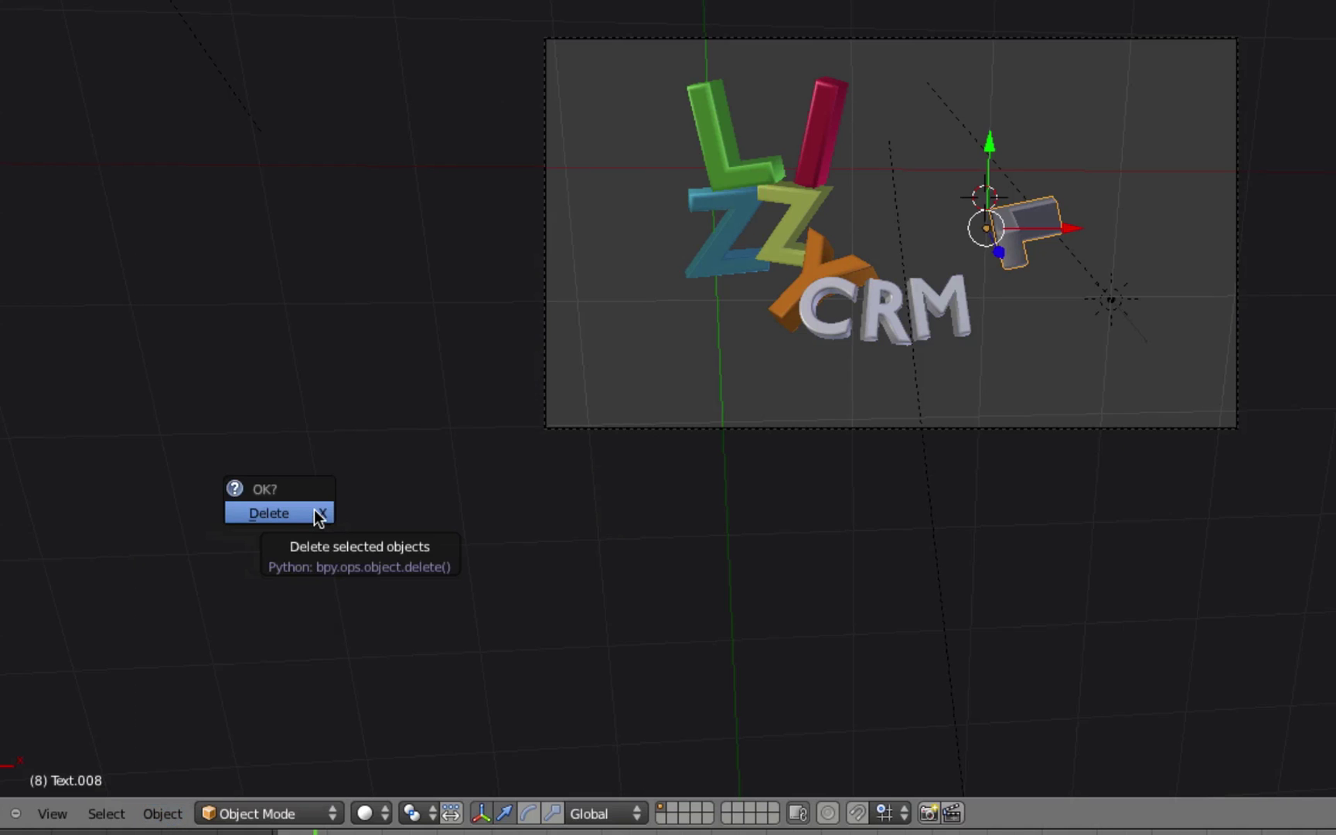
click(269, 513)
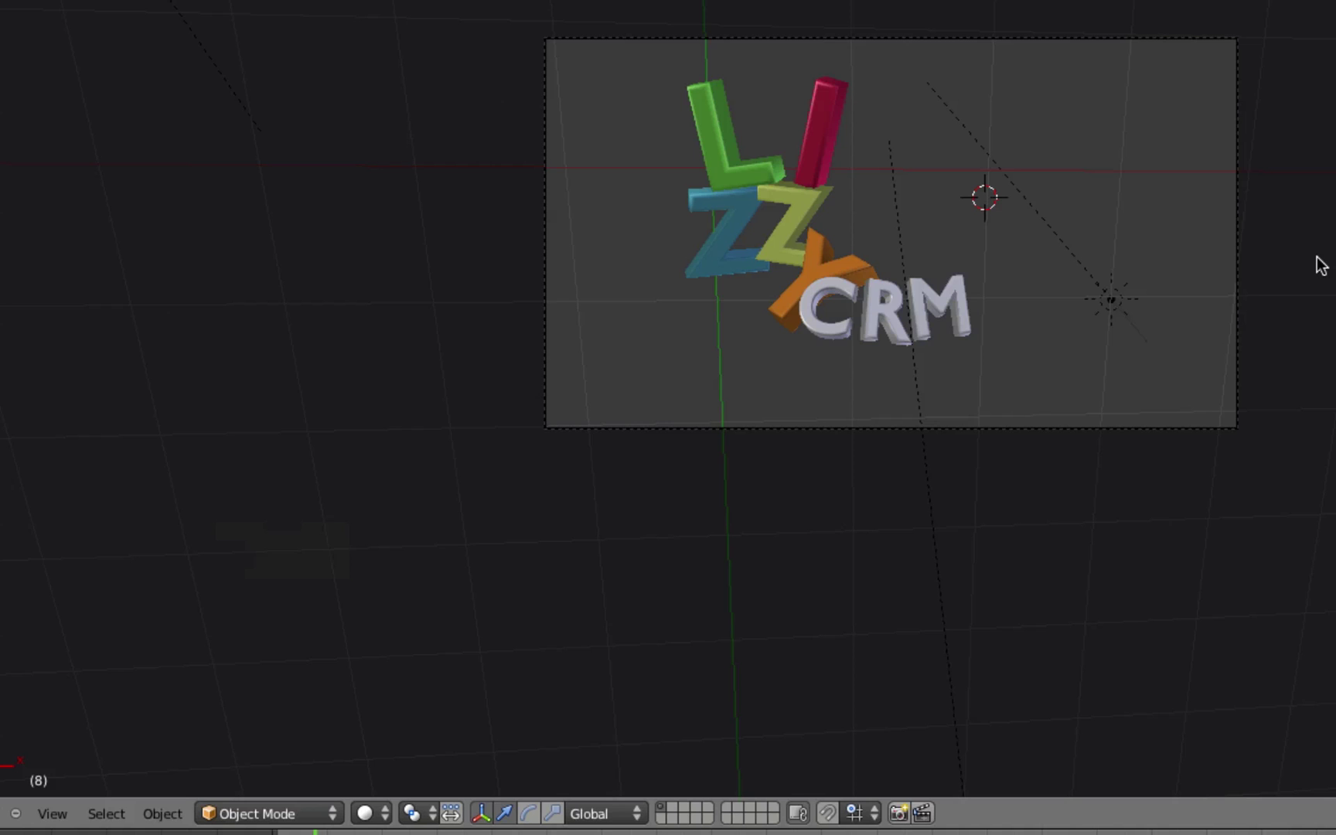
Leave the camera view and examine how the lamps and camera are arranged around the logo.
scroll(1320, 264, down, 3)
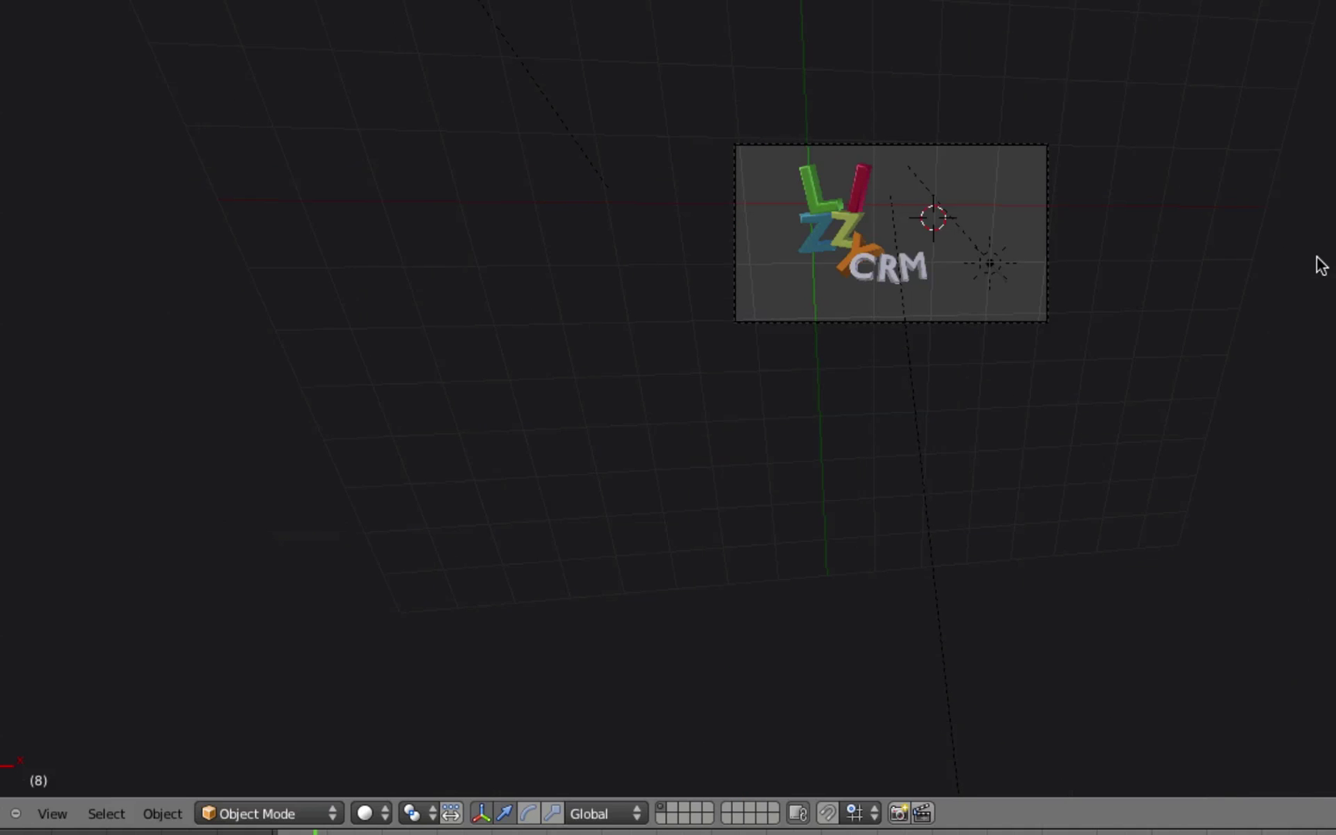
click(1214, 165)
key(KP_0)
scroll(1214, 165, down, 3)
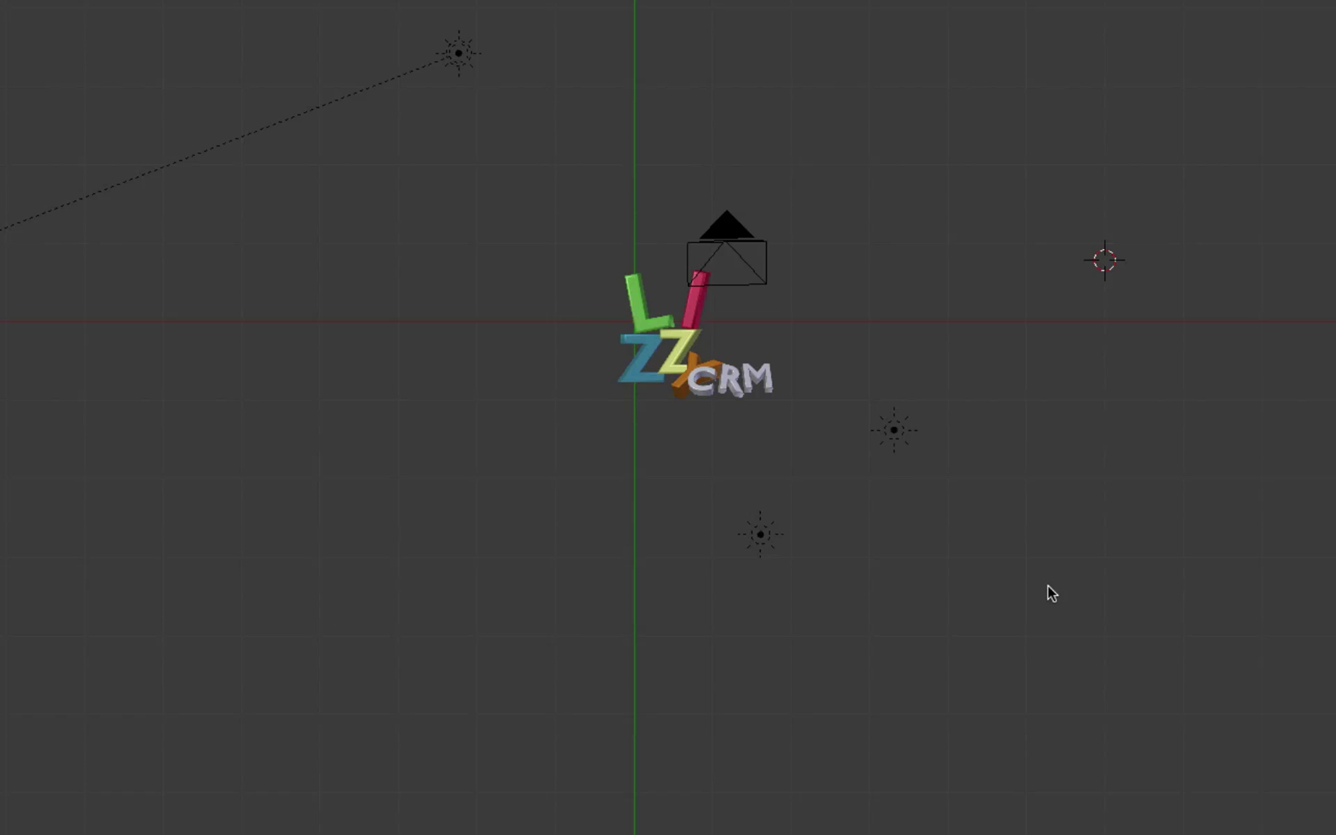
middle_drag(1080, 612, 1089, 450)
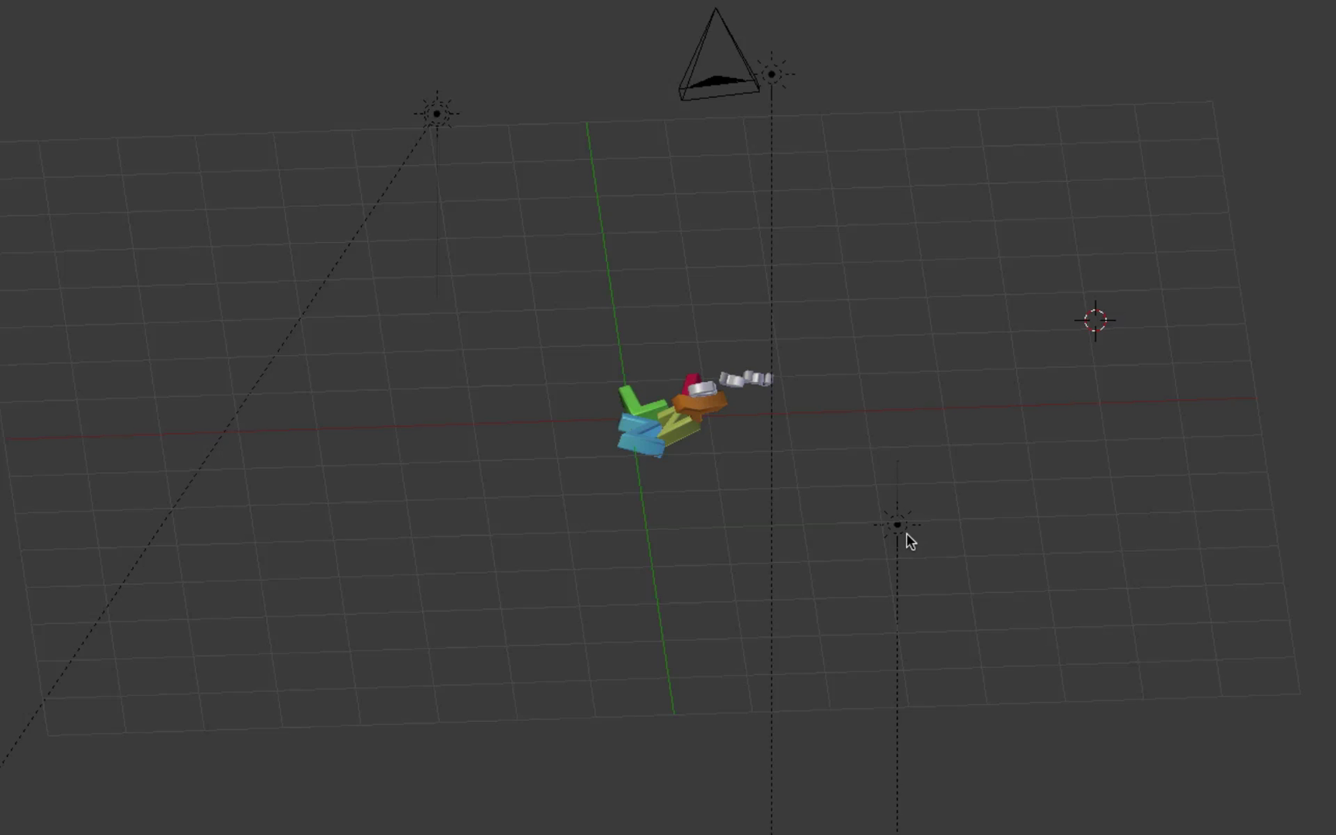
click(1012, 484)
middle_drag(1029, 247, 1165, 442)
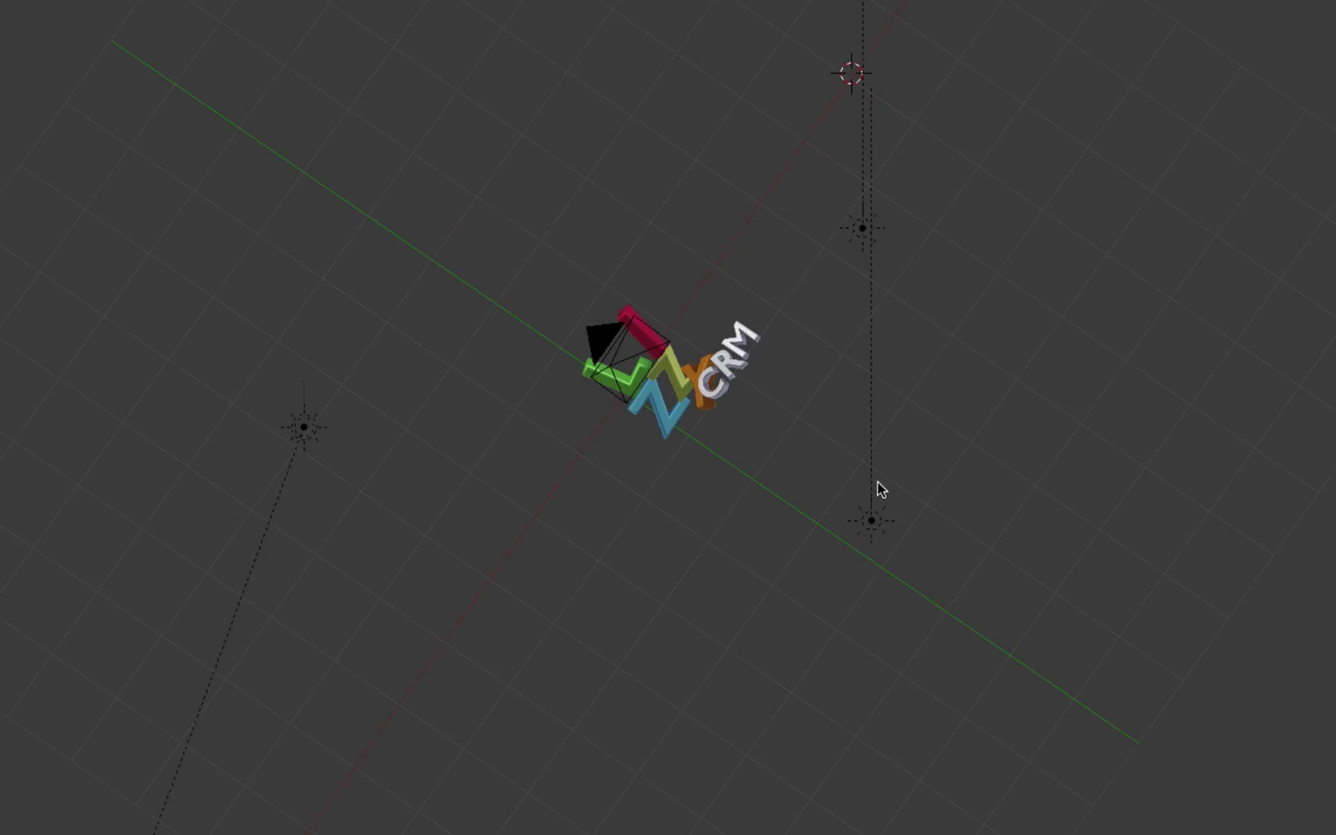
View the scene from directly above and select the Sun lamp nearest the 3D cursor to examine its settings.
middle_drag(555, 125, 456, 120)
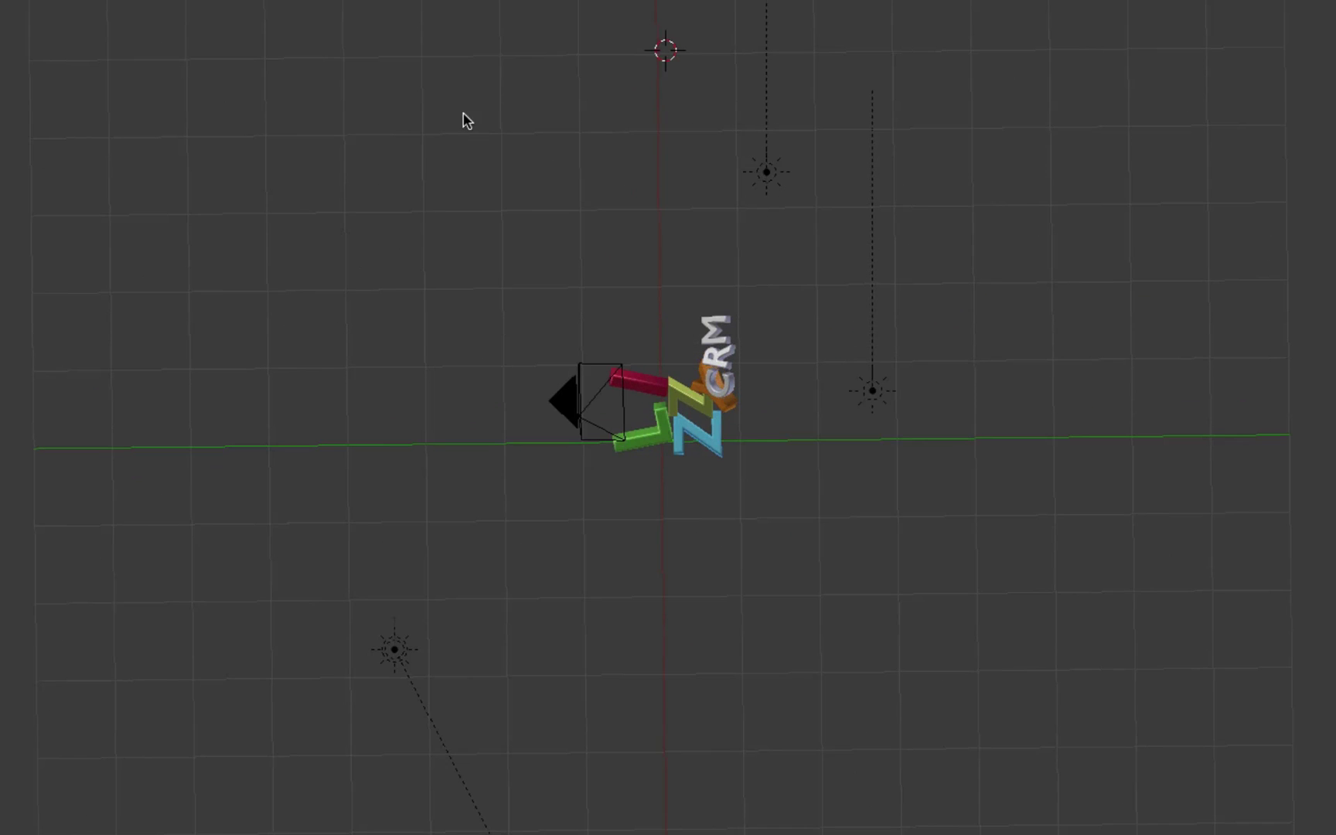
key(KP_7)
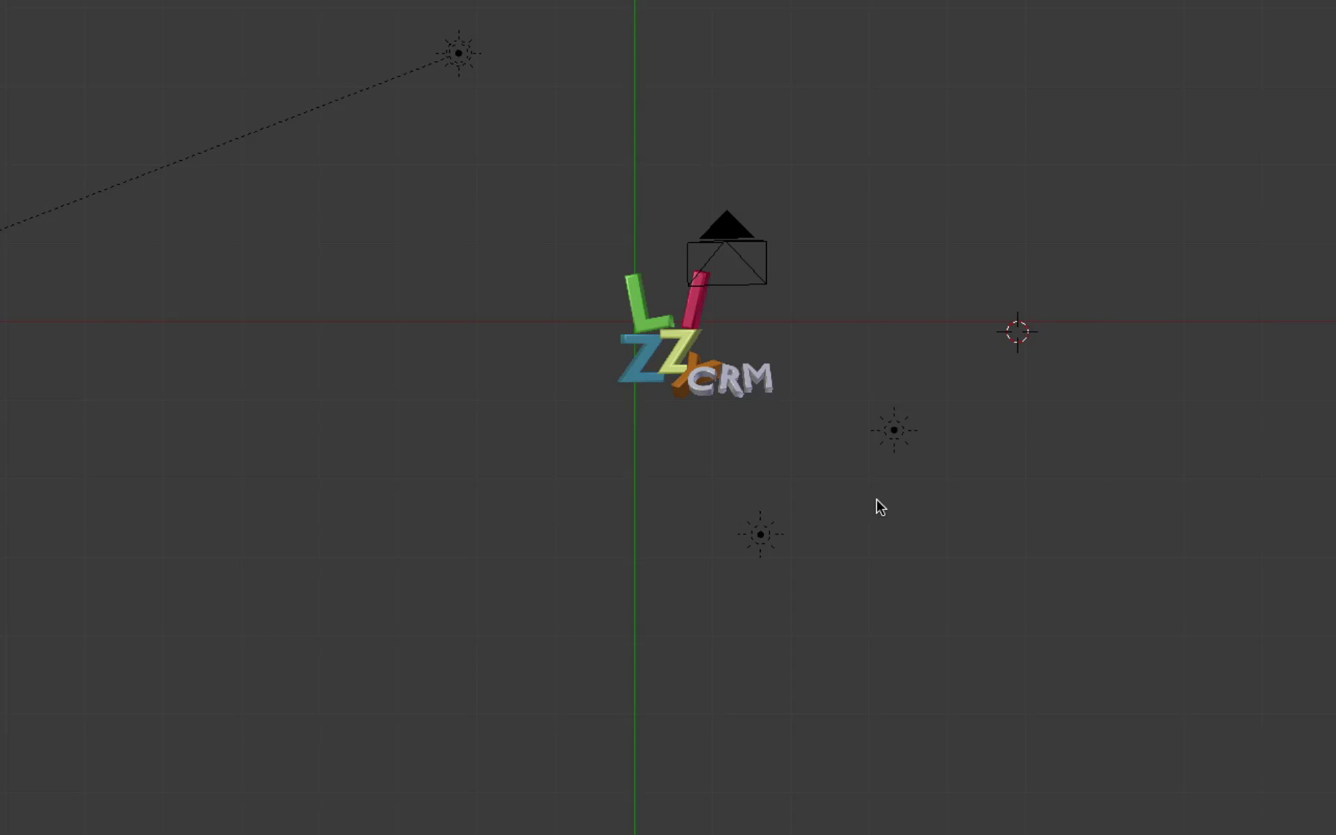
right_click(894, 430)
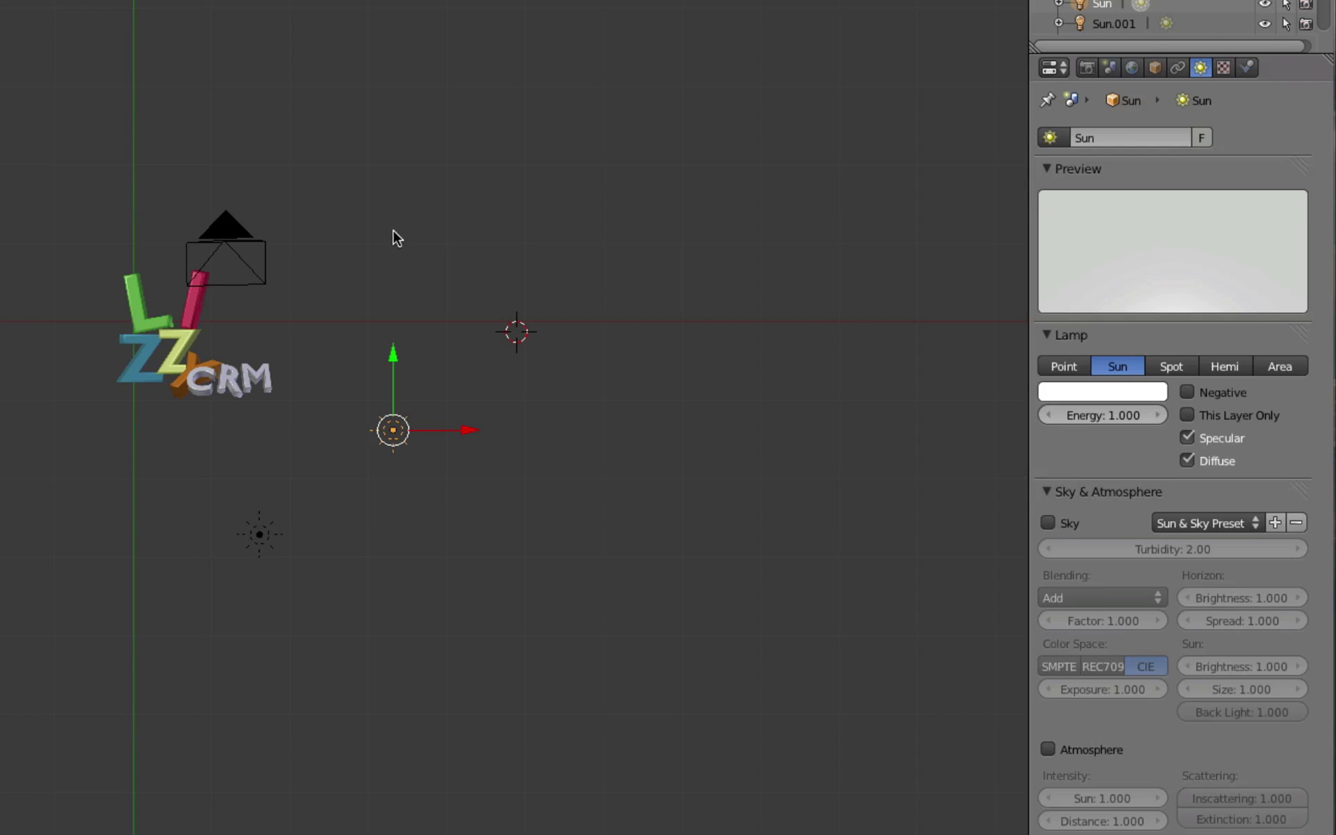
Add a new text object at the 3D cursor and briefly enter and leave its text editing mode.
key(shift+a)
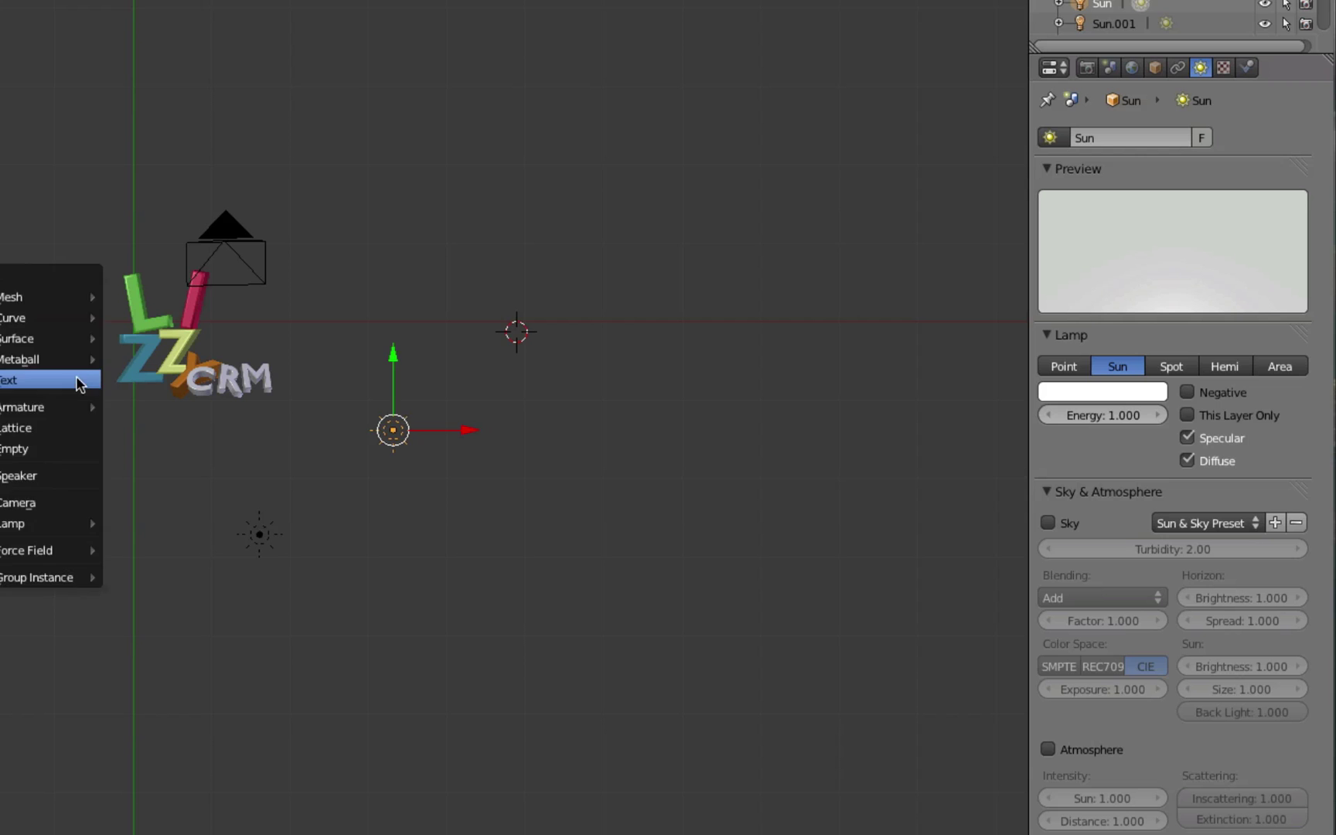
key(Escape)
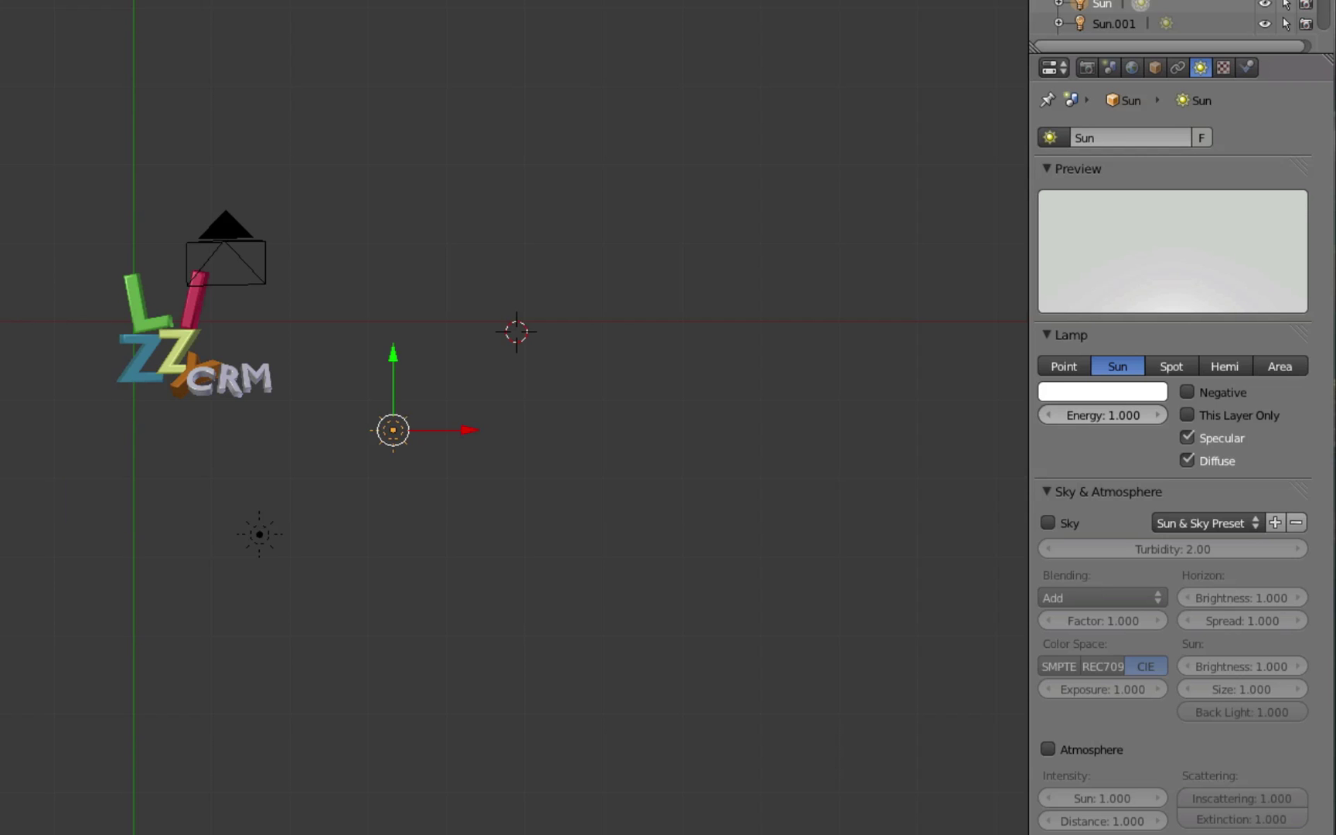
key(shift+a)
click(315, 402)
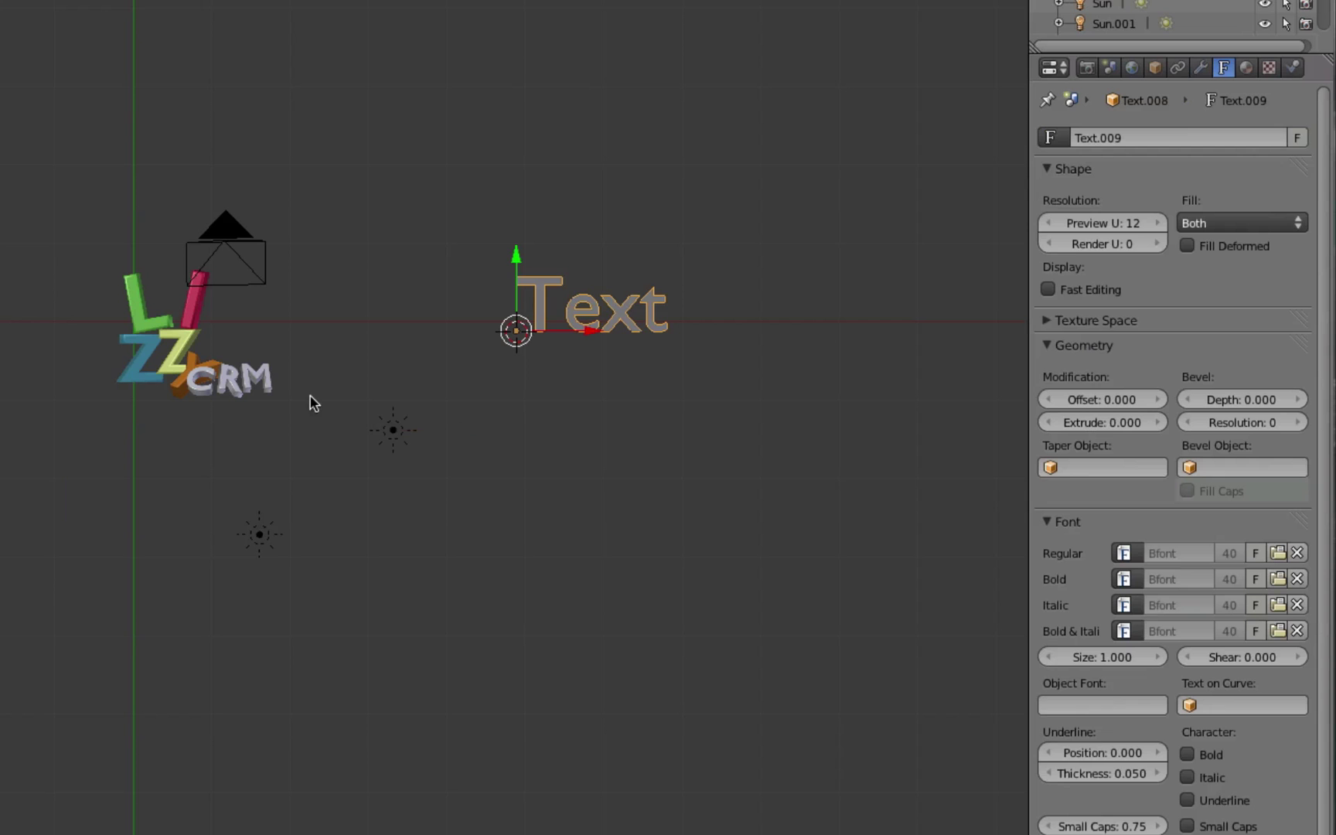
key(Tab)
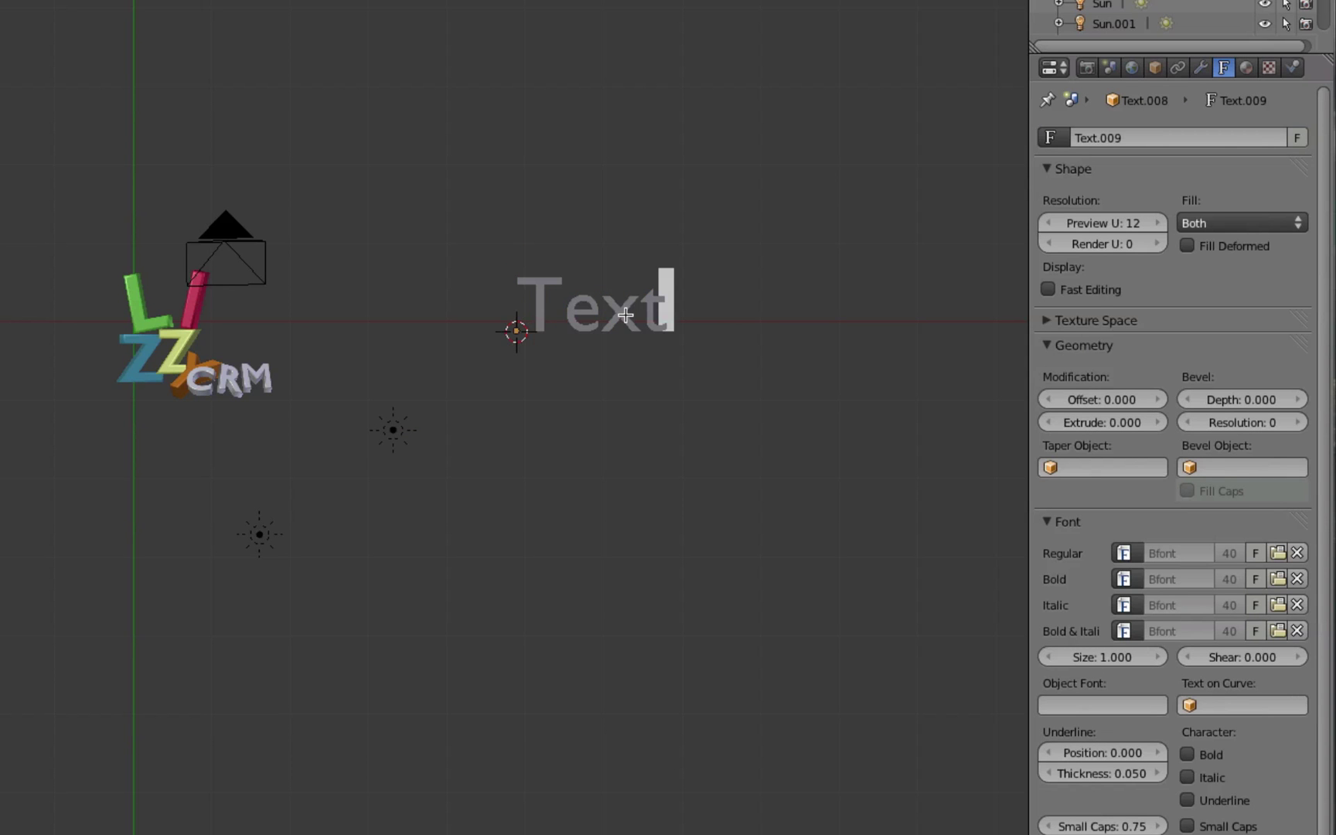
key(Tab)
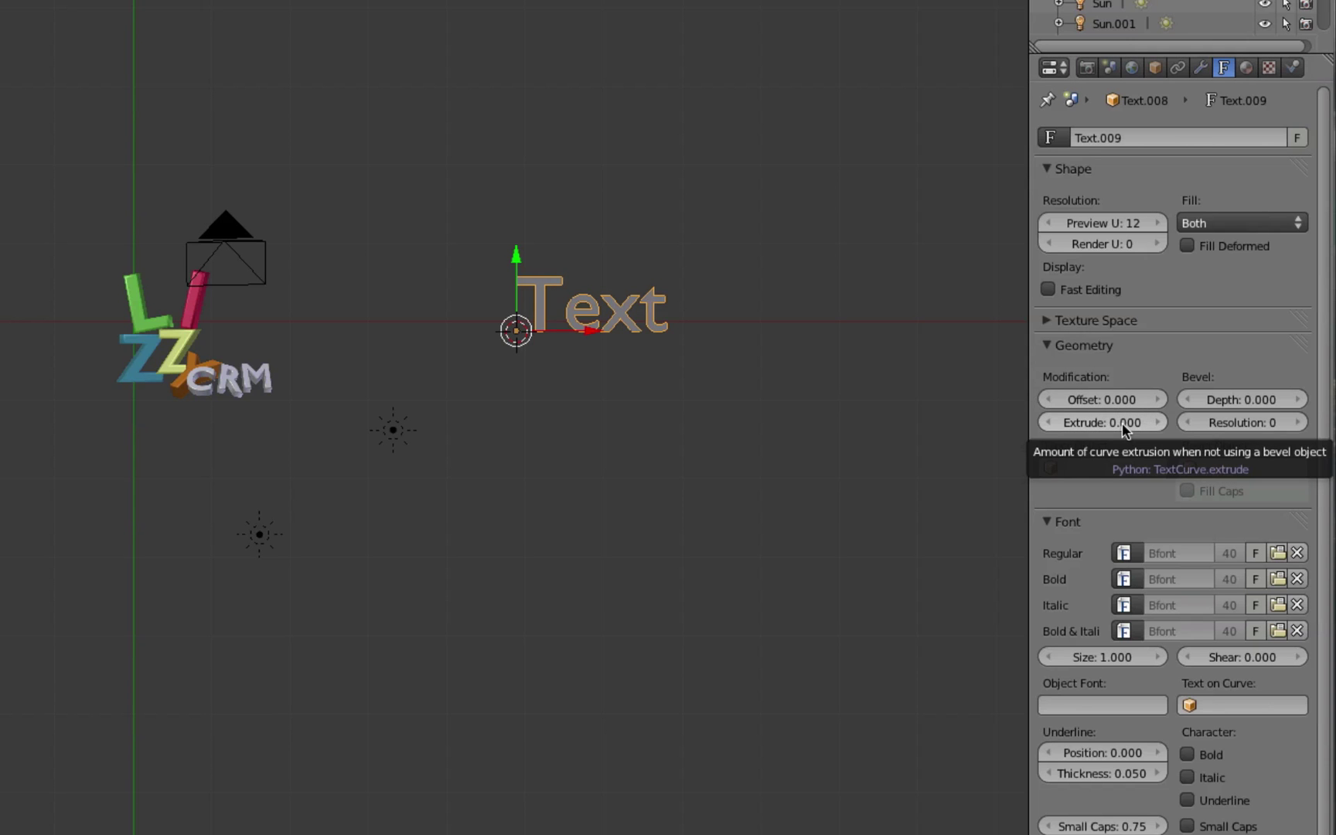
Set the new text object's extrusion to 0.1.
click(1091, 422)
key(BackSpace)
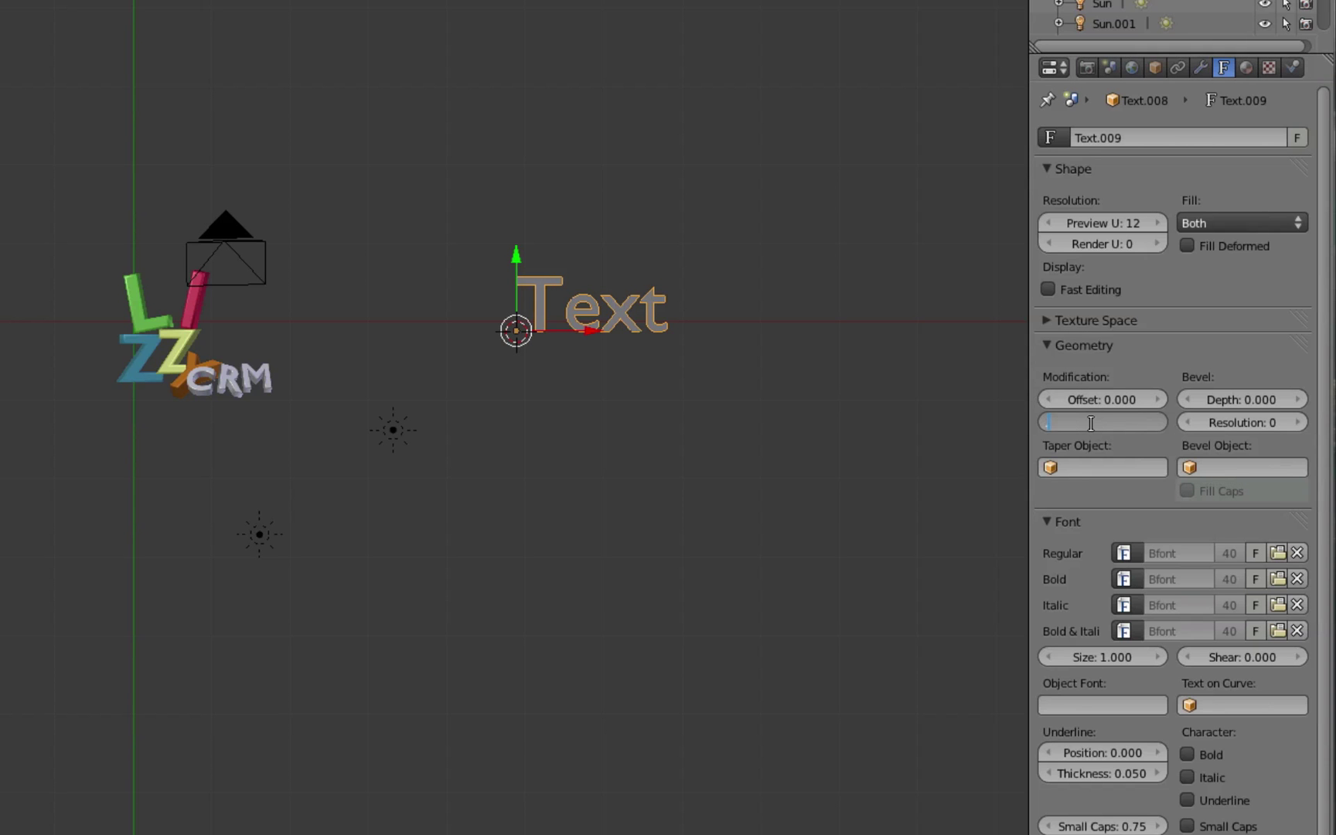
text(.1)
key(Return)
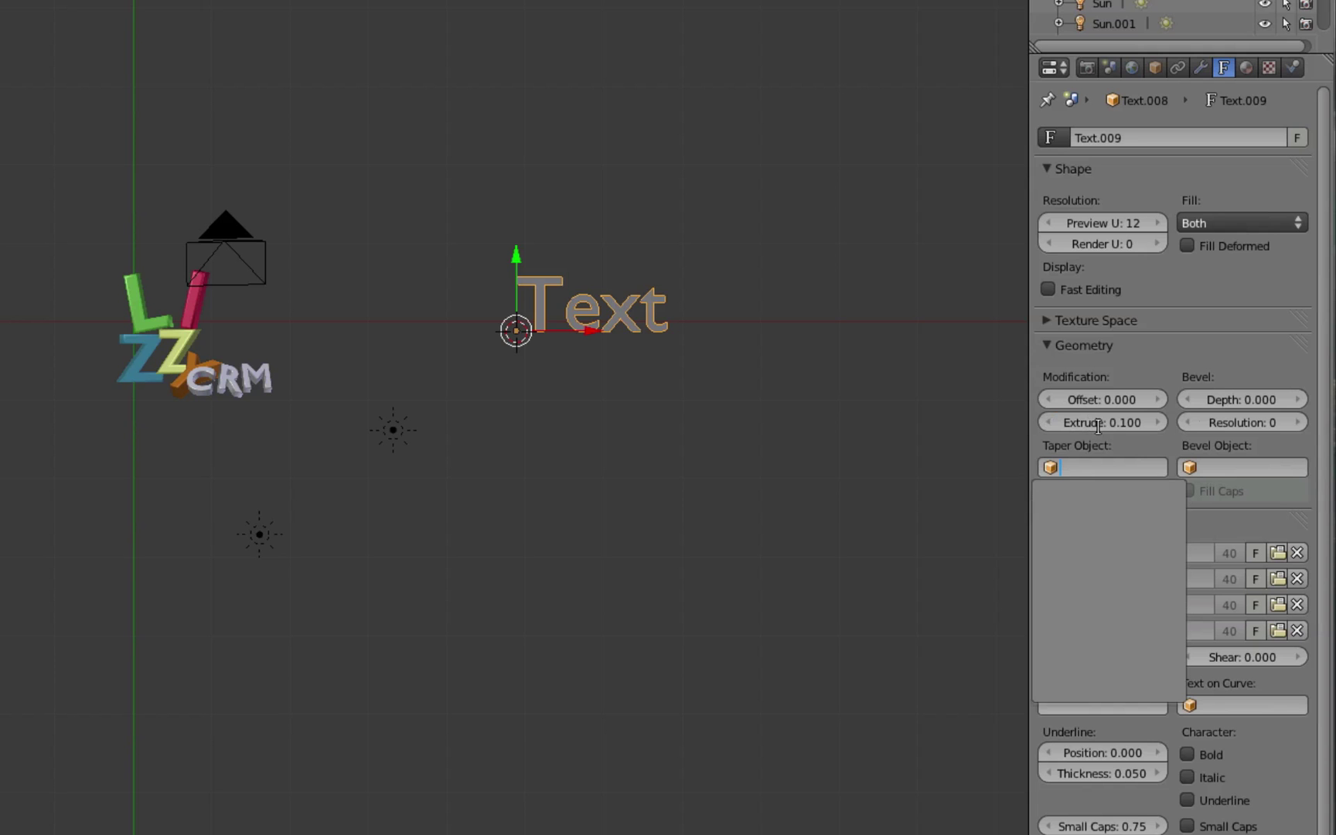
Bevel the text with a depth of 0.038 and a resolution of 8, and inspect its thickness at an angle.
click(1241, 399)
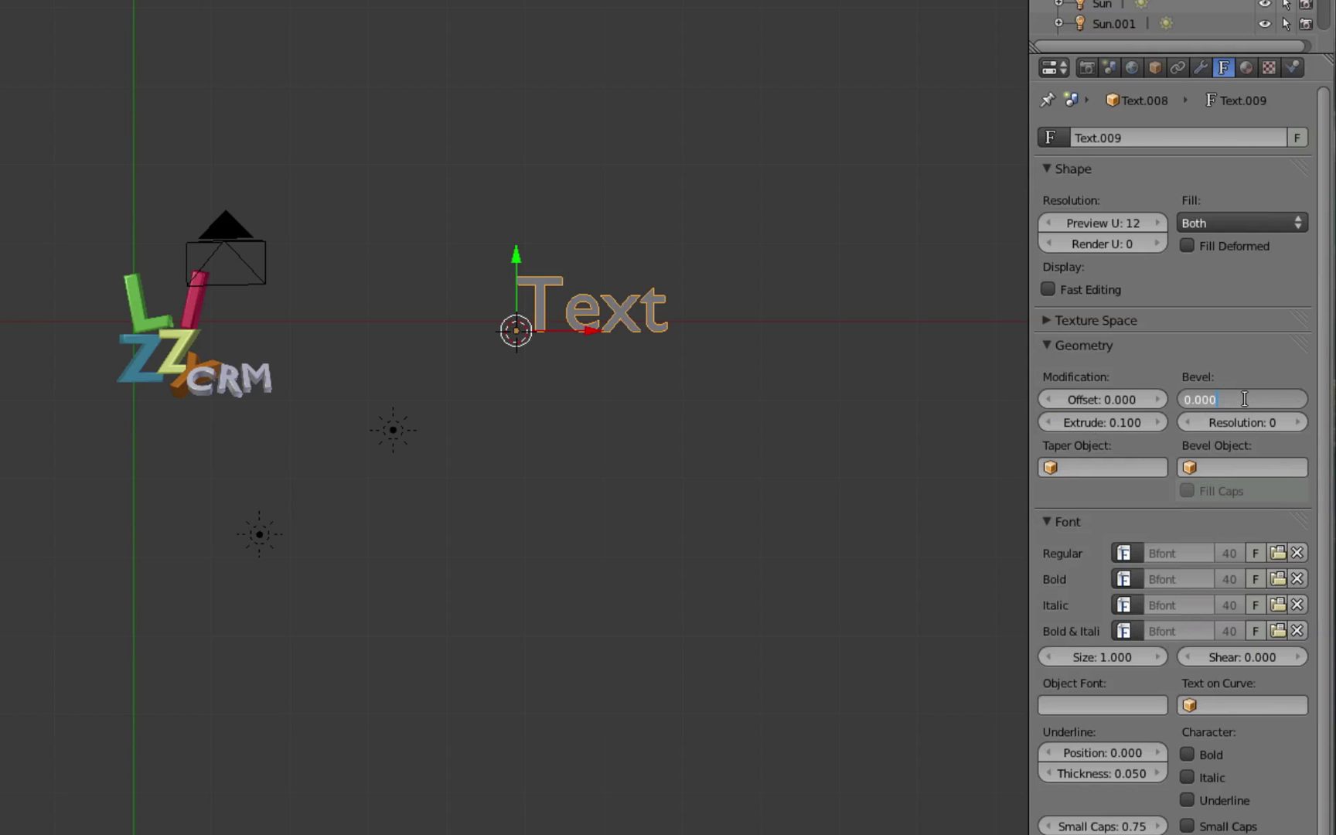
text(0.038)
key(Tab)
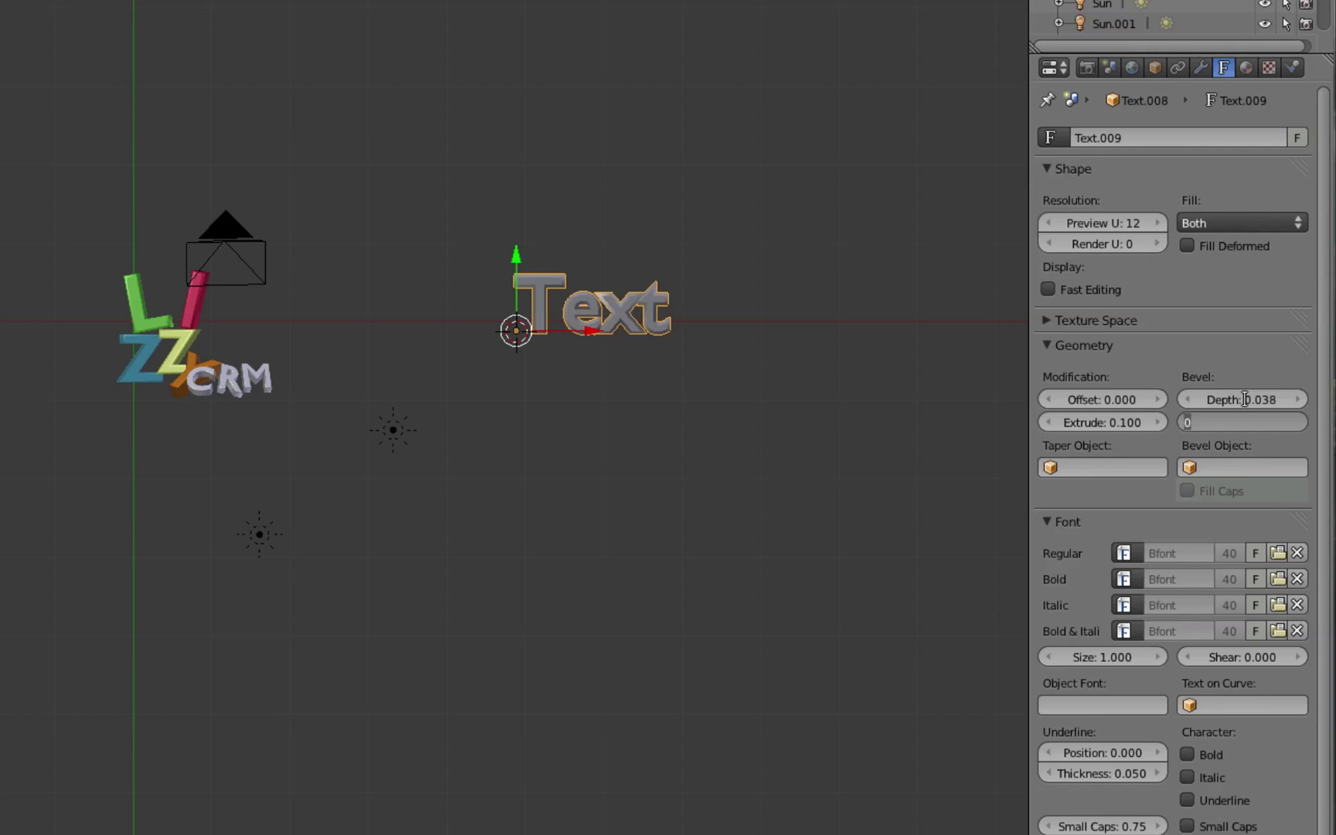
text(8)
key(Tab)
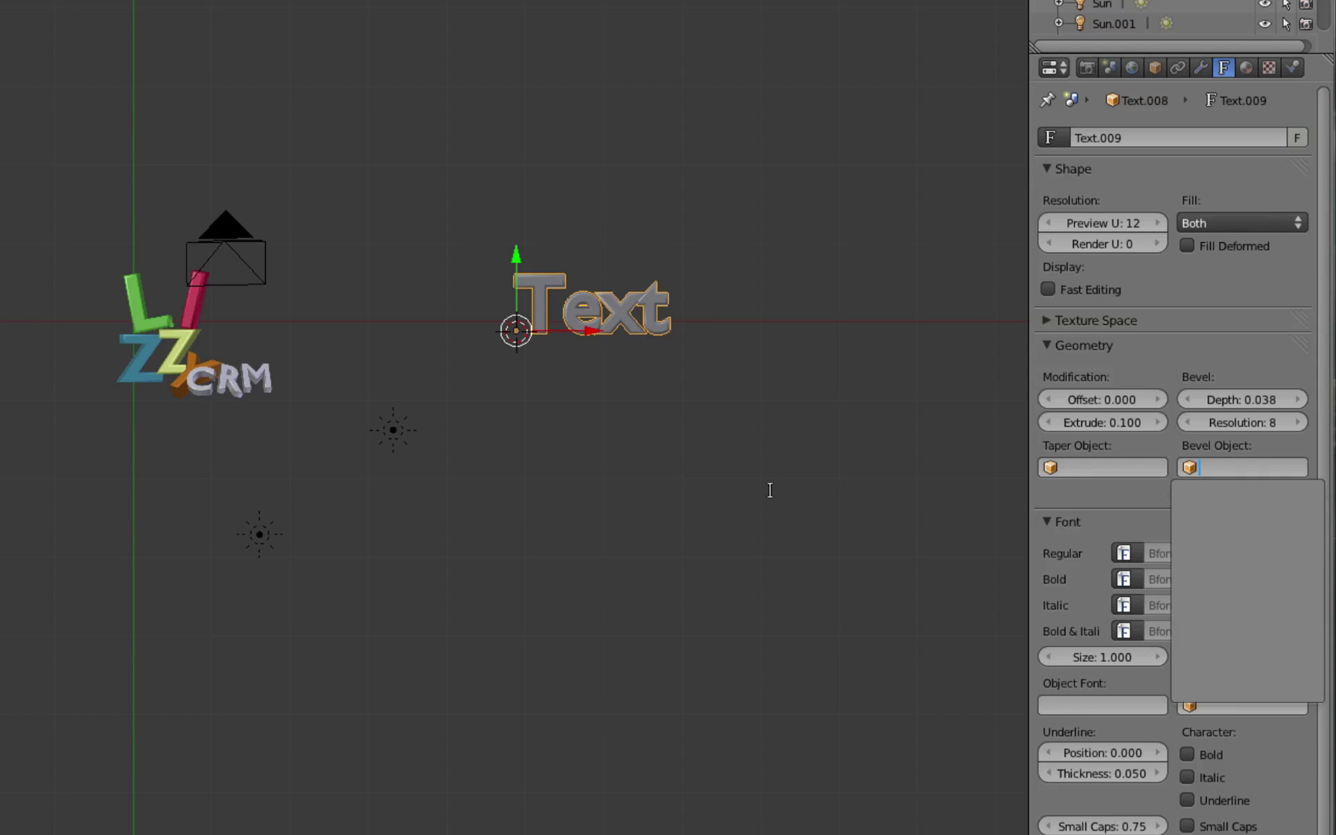
key(Escape)
middle_drag(746, 471, 826, 516)
click(826, 638)
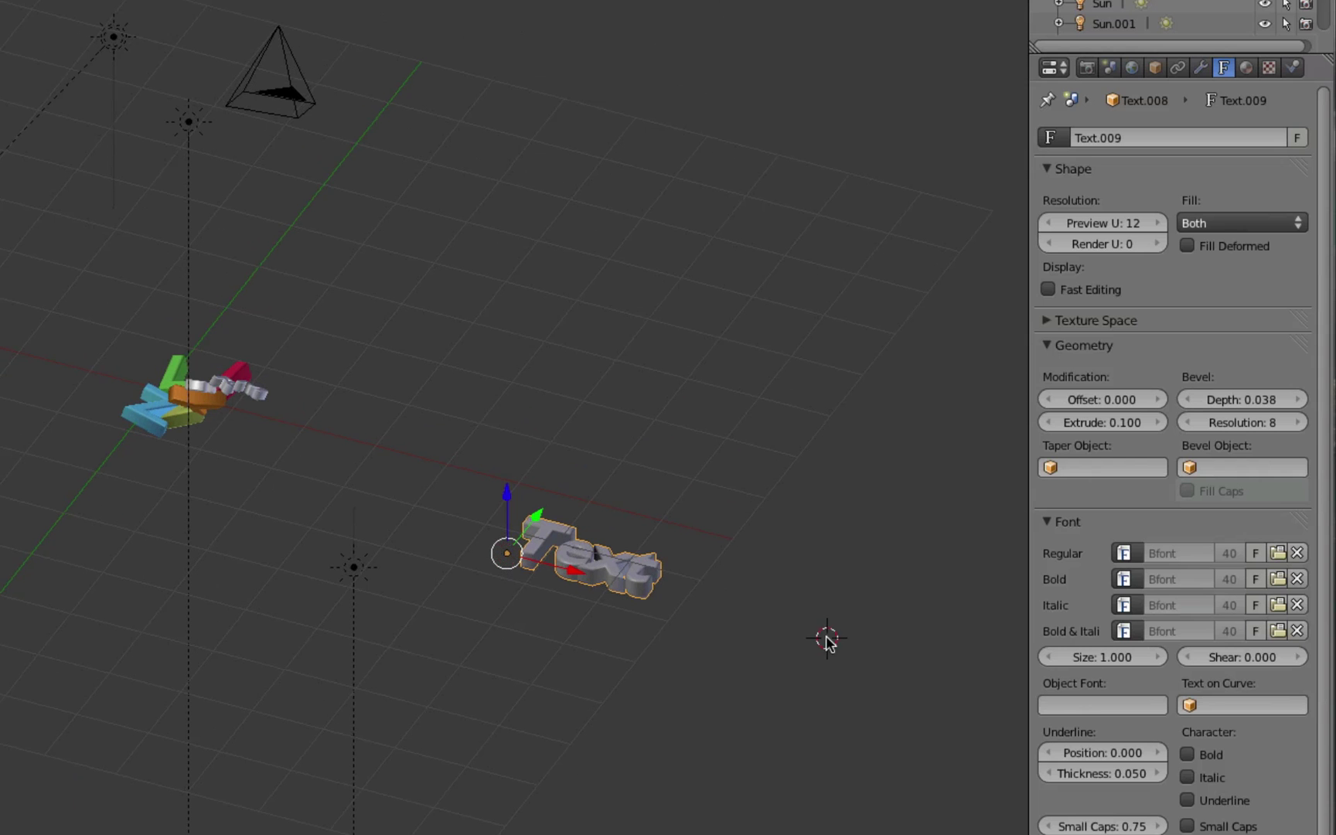
middle_drag(823, 677, 846, 688)
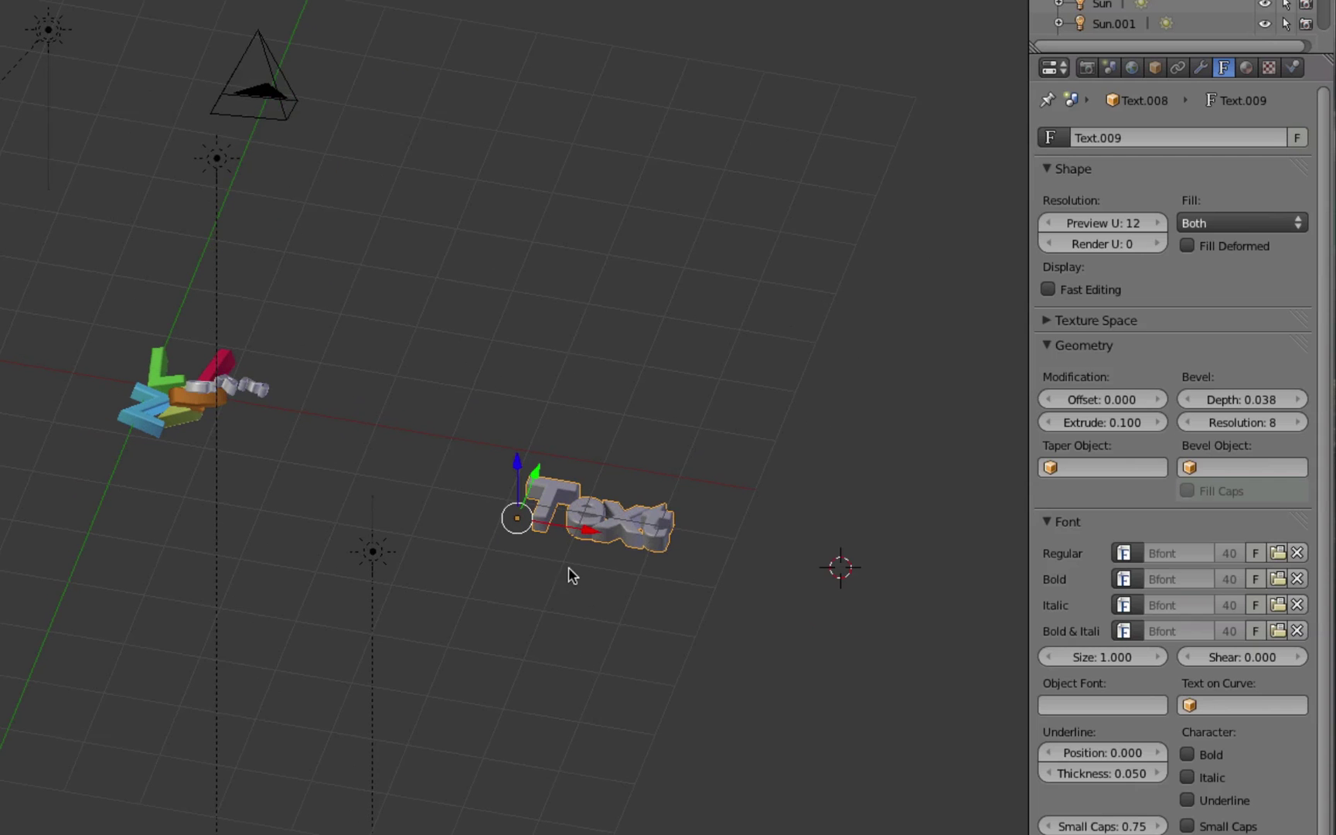
middle_drag(716, 570, 711, 603)
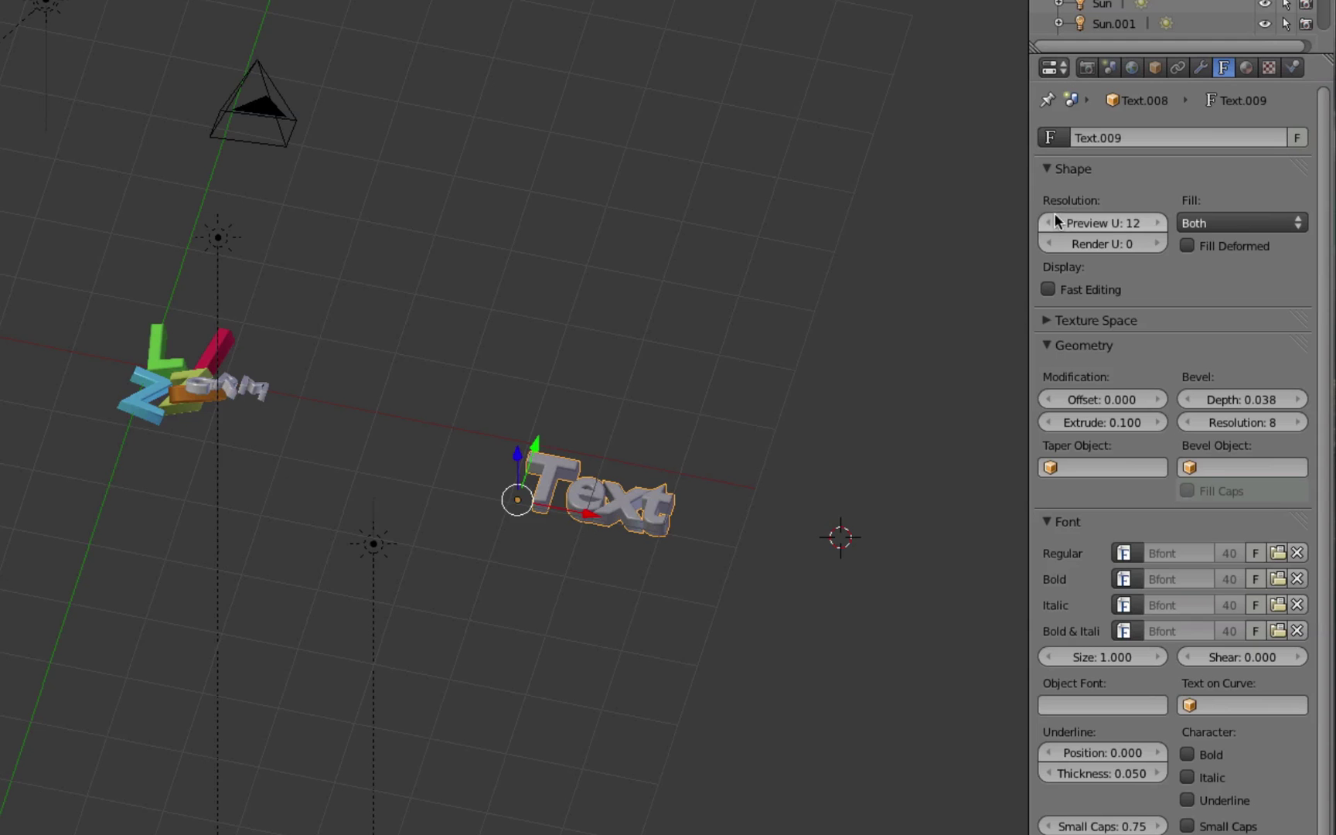
Create a new material for the text and briefly switch its node mode on and off.
click(1247, 68)
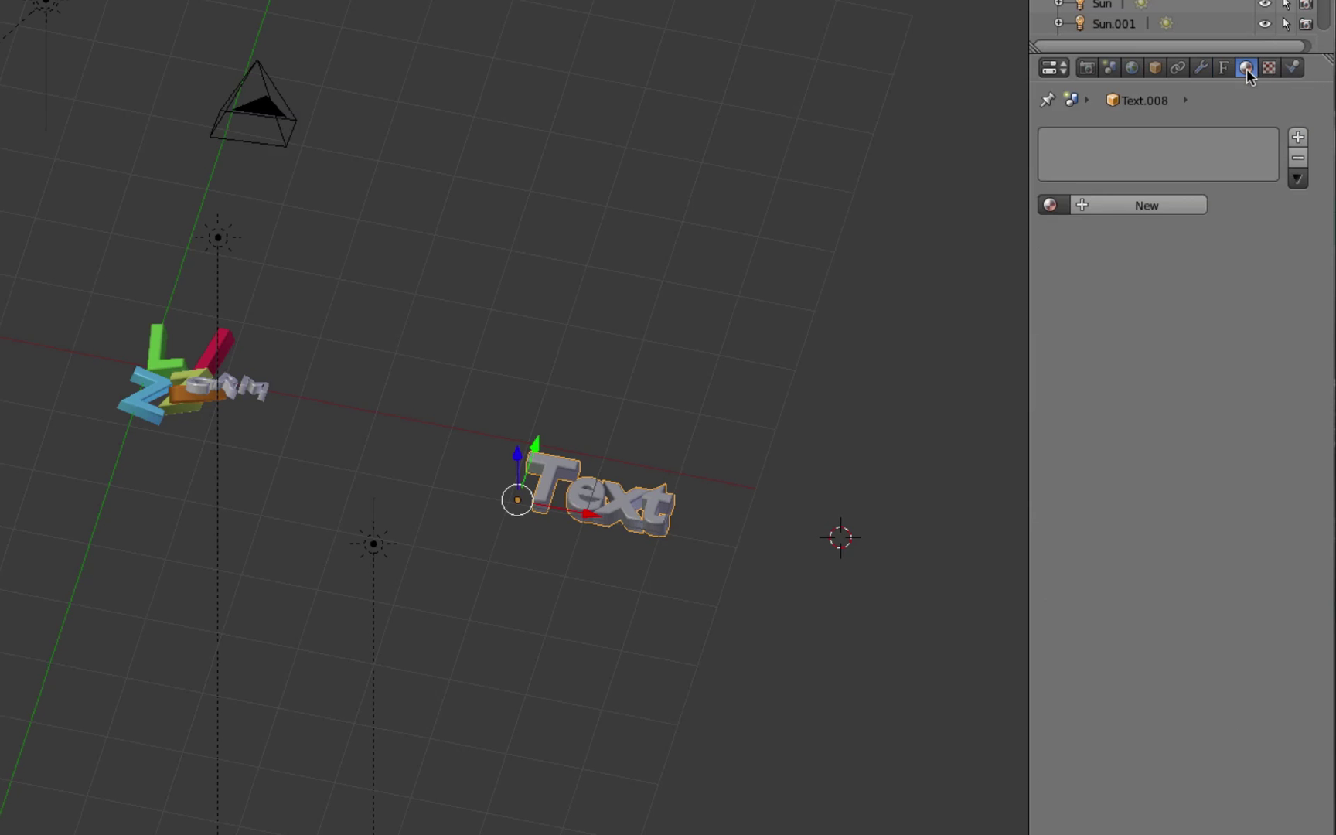
click(1134, 204)
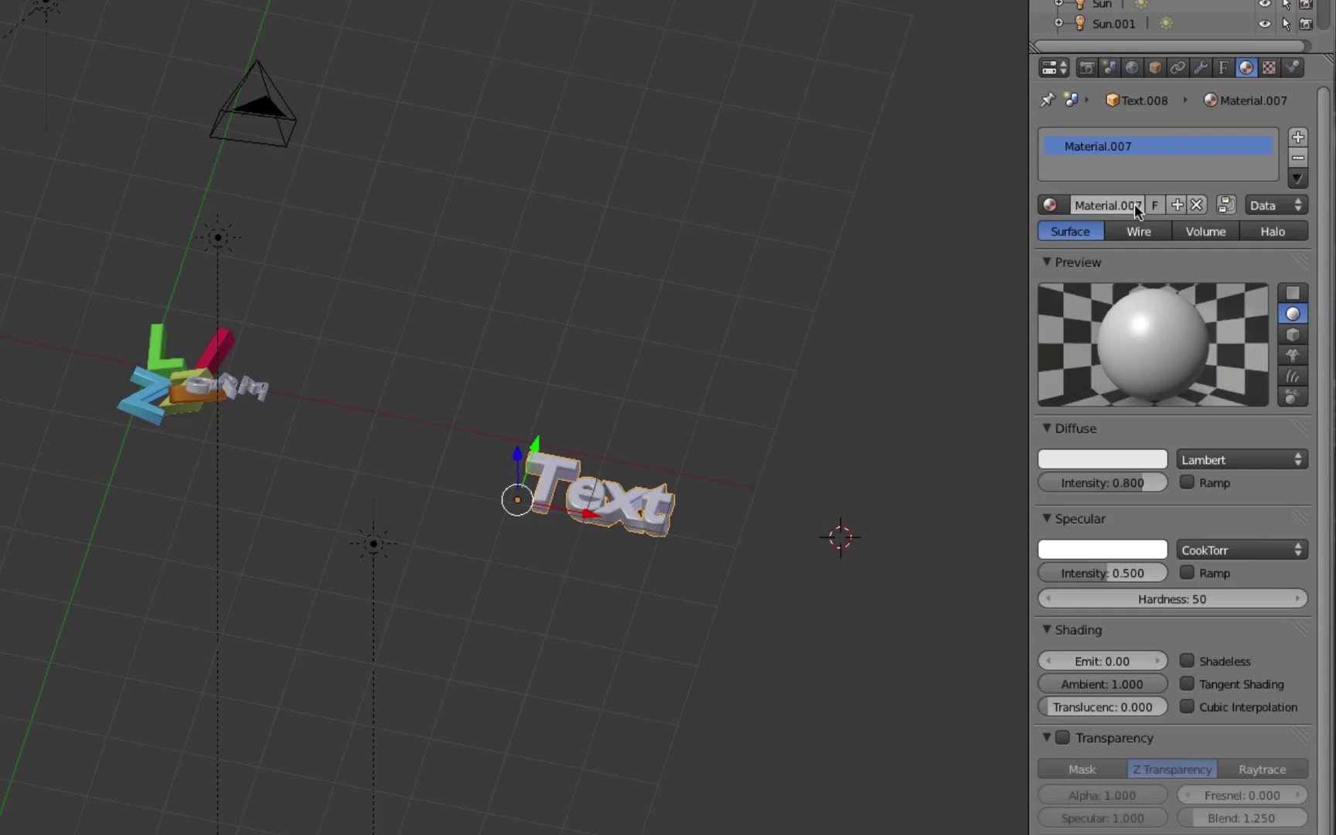
click(1226, 206)
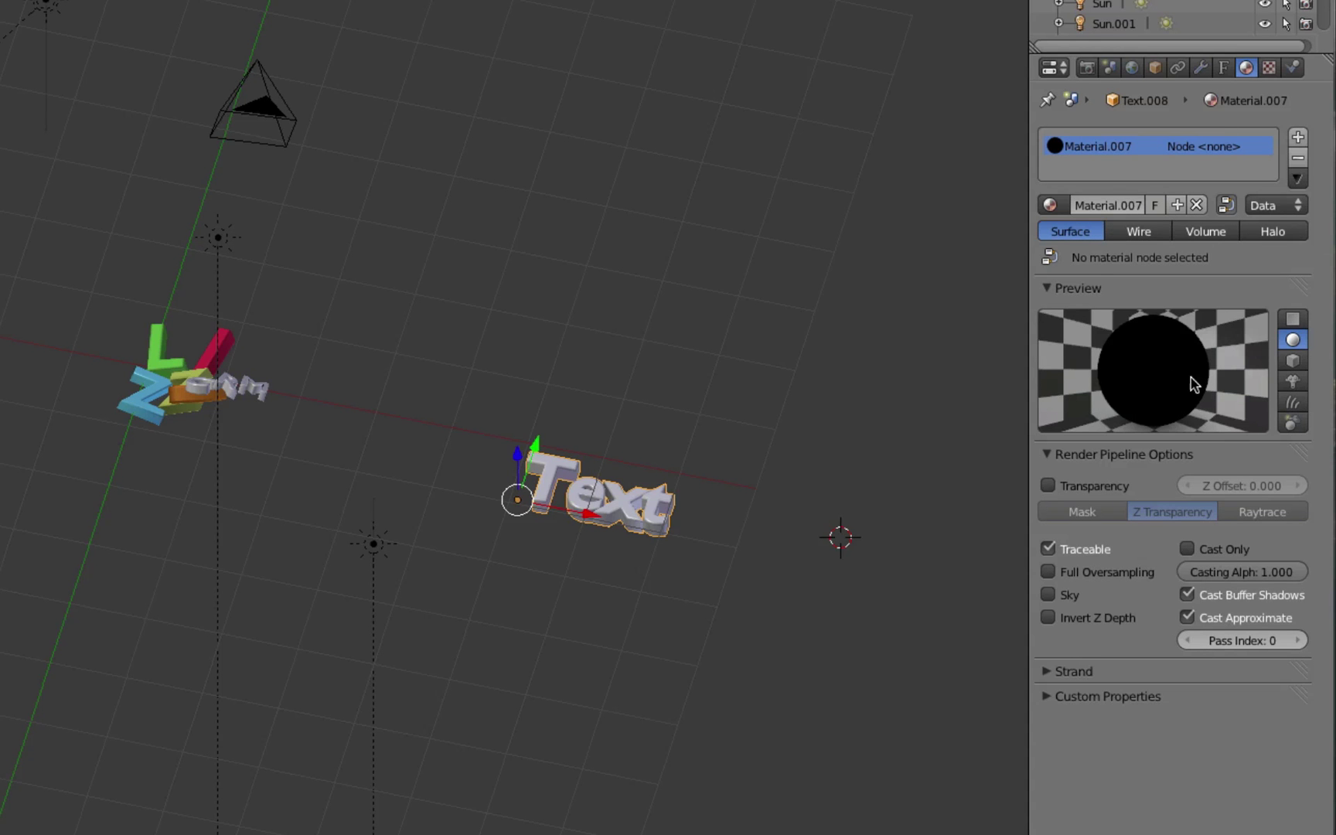
click(1225, 205)
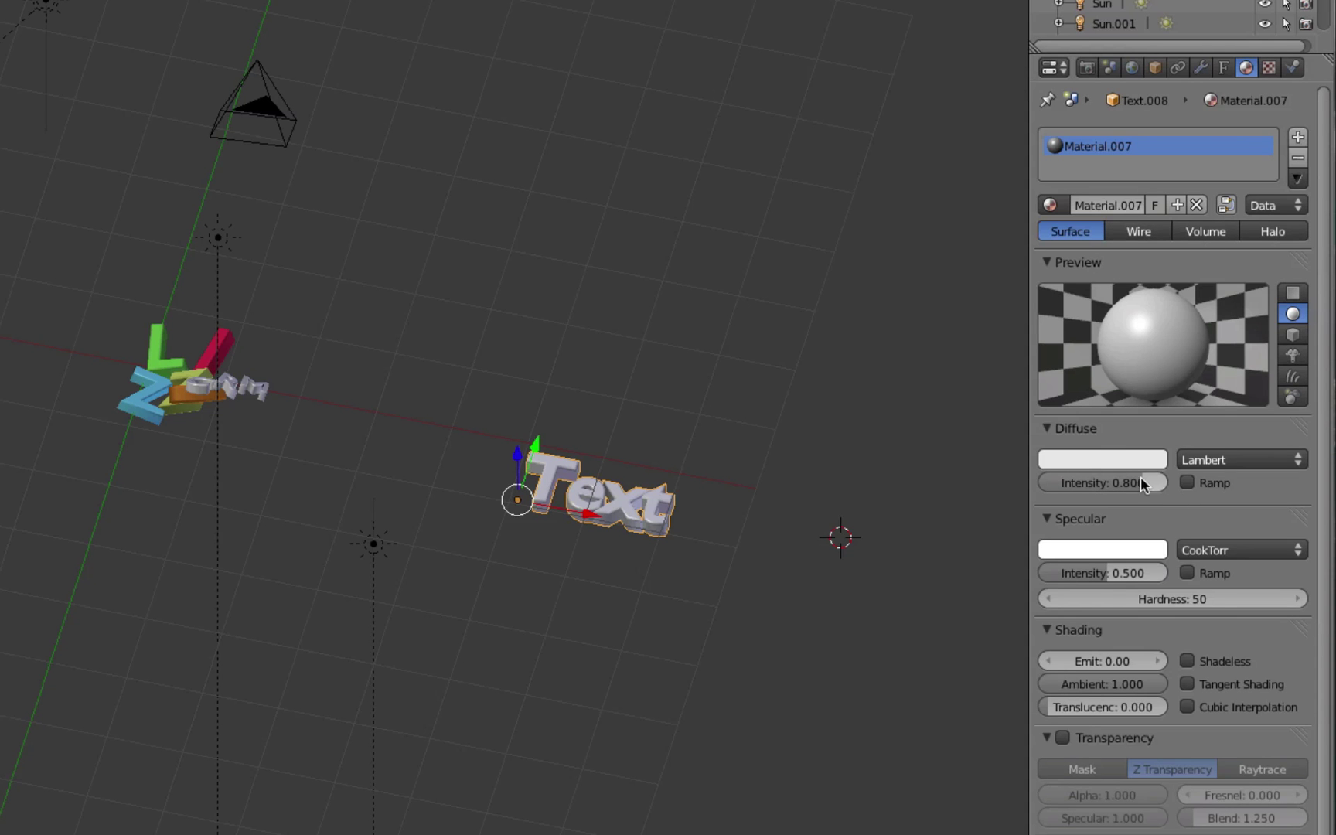
Try magenta and red diffuse colours, settle on violet-blue, and add a new Clouds texture to the text's material.
click(1100, 456)
click(1095, 294)
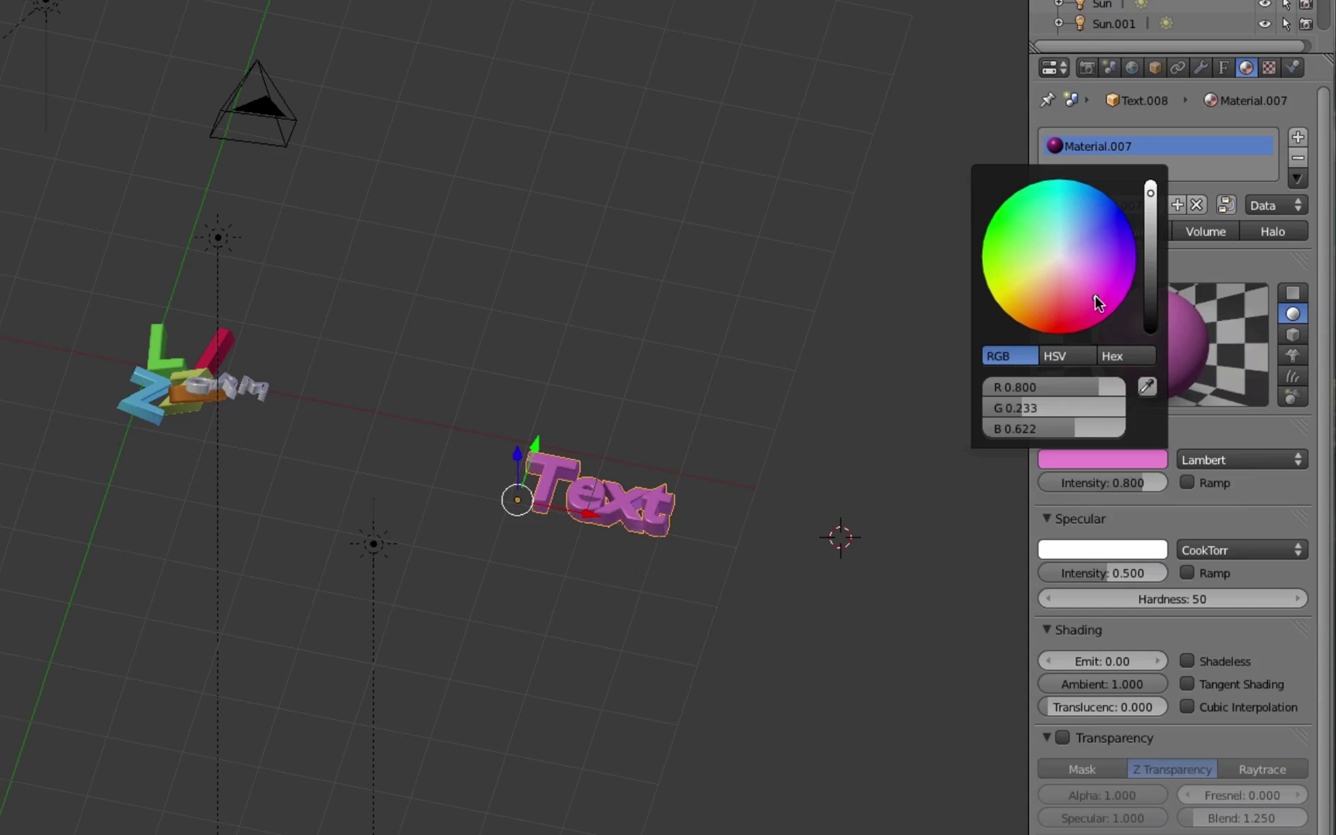
click(1064, 329)
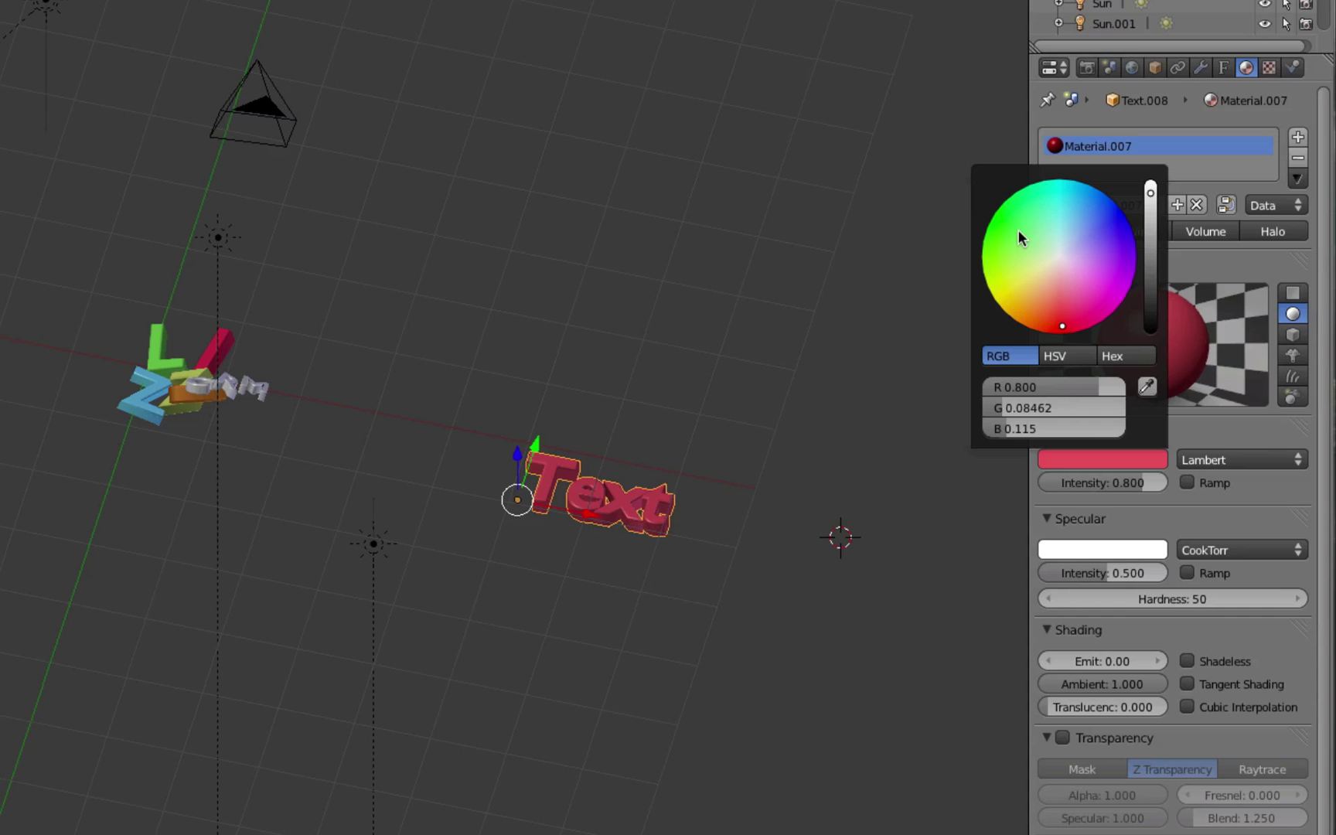
click(1116, 223)
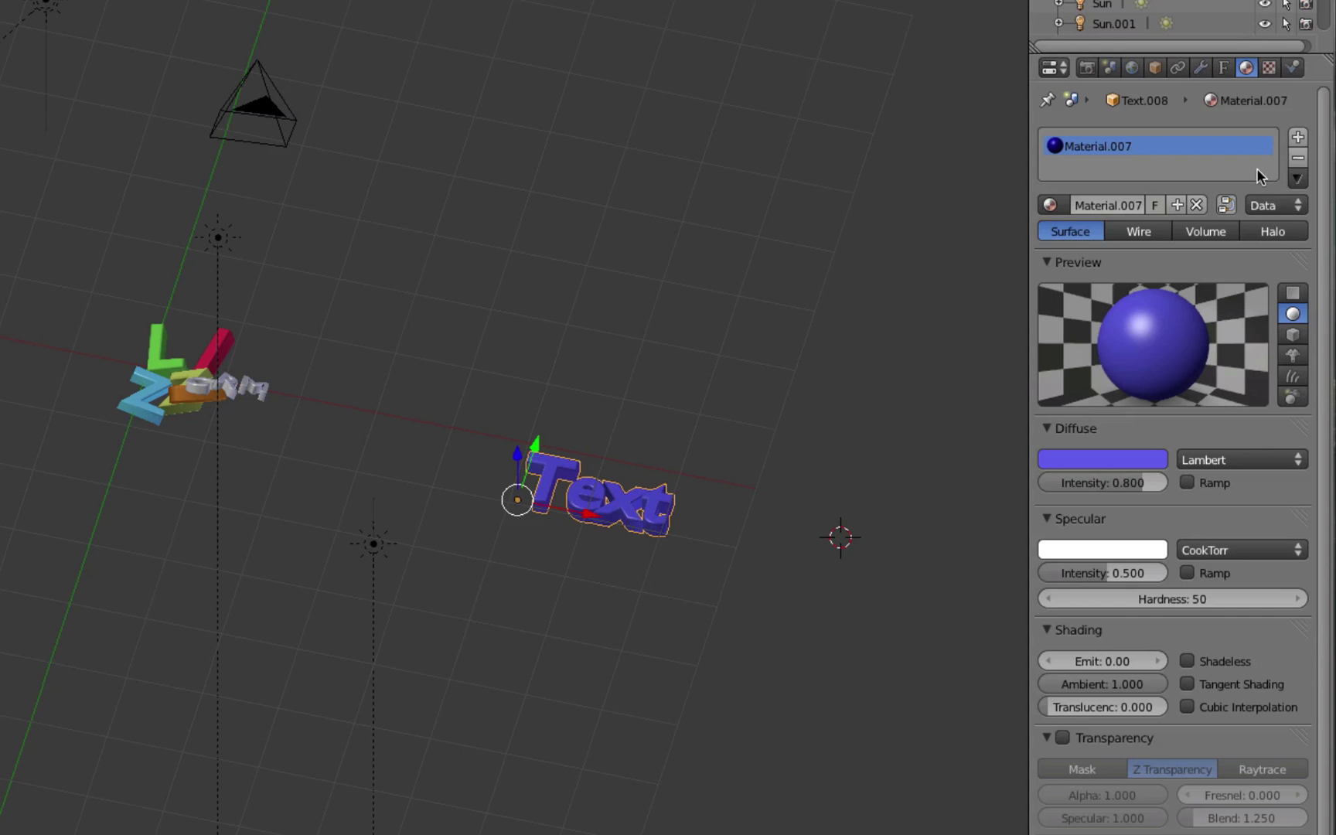
click(1268, 68)
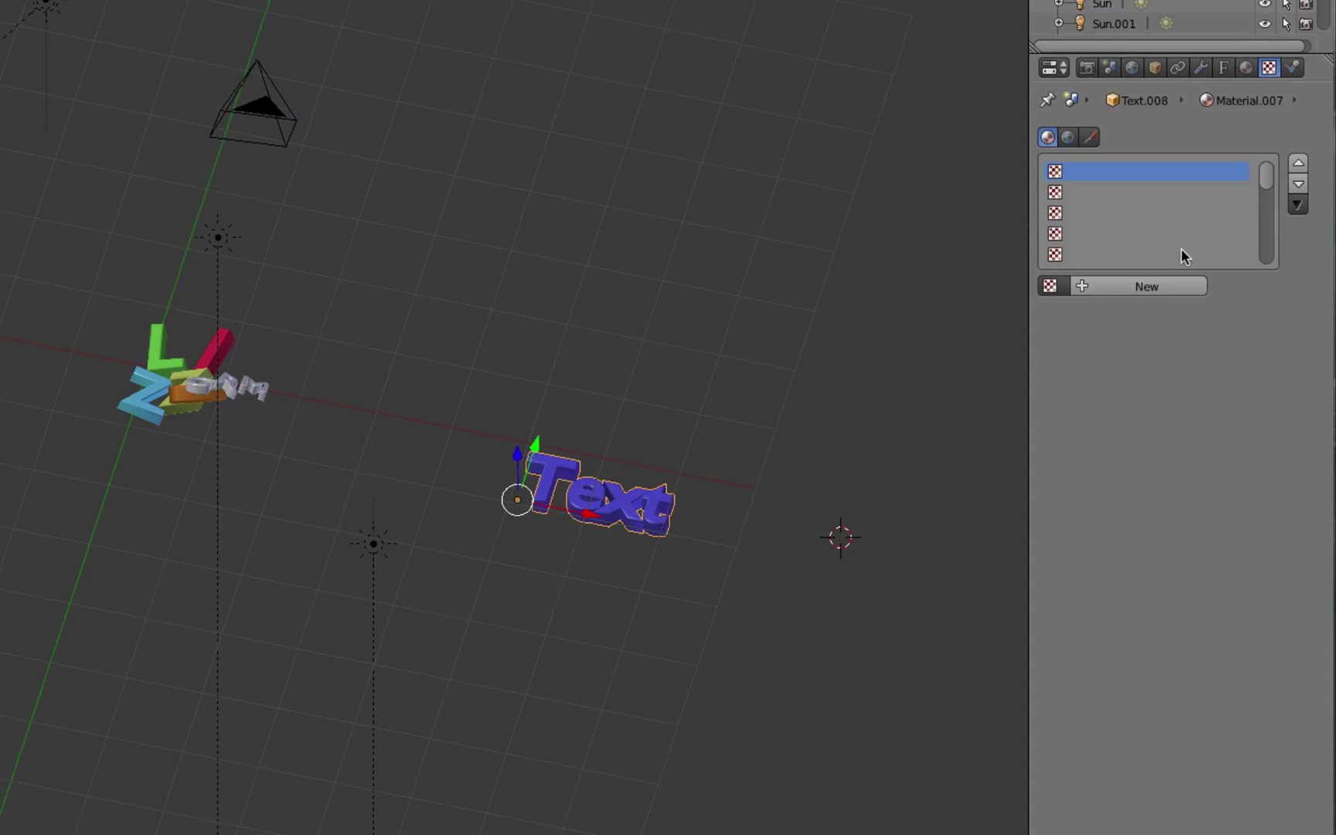
click(1139, 286)
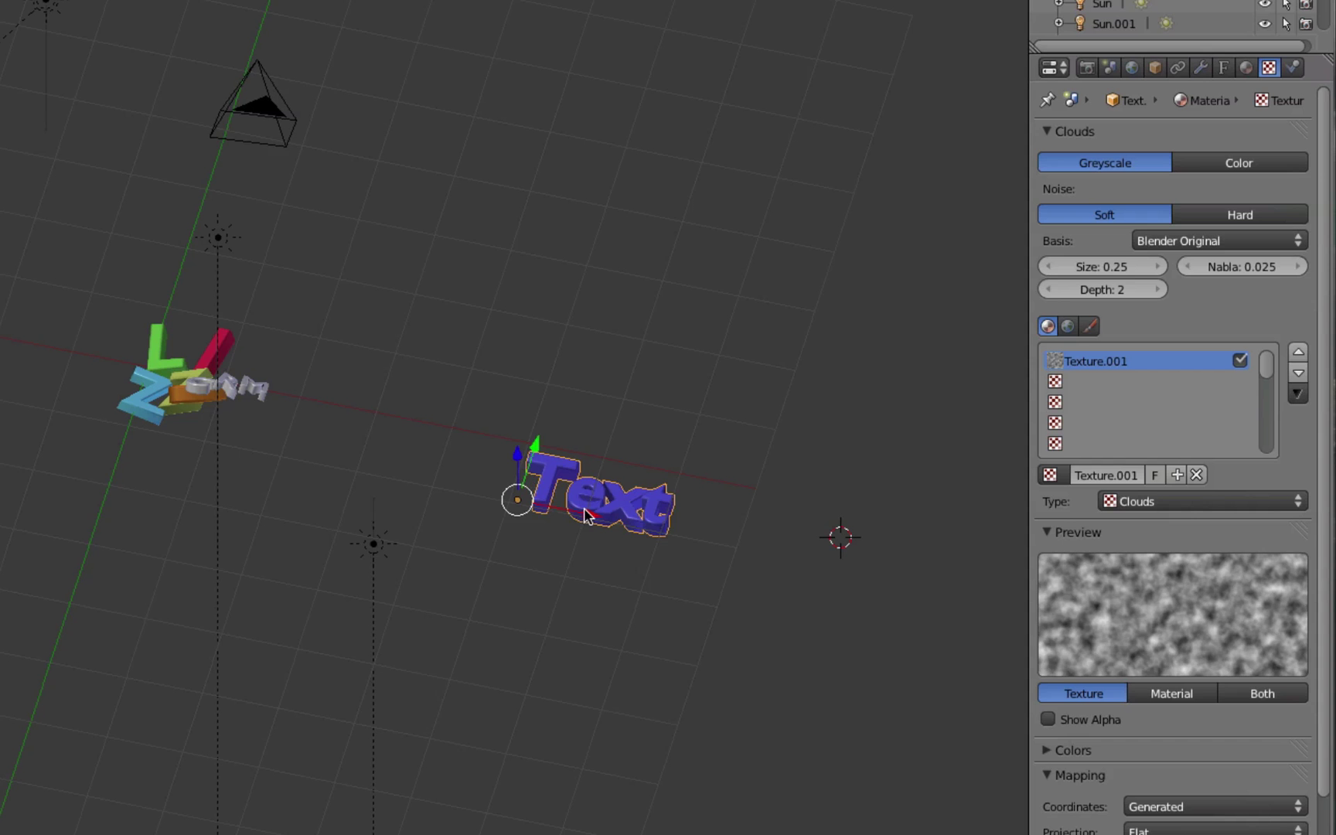
Move the text along the X and Y axes until it sits just behind the logo's letters L and I.
key(g)
key(x)
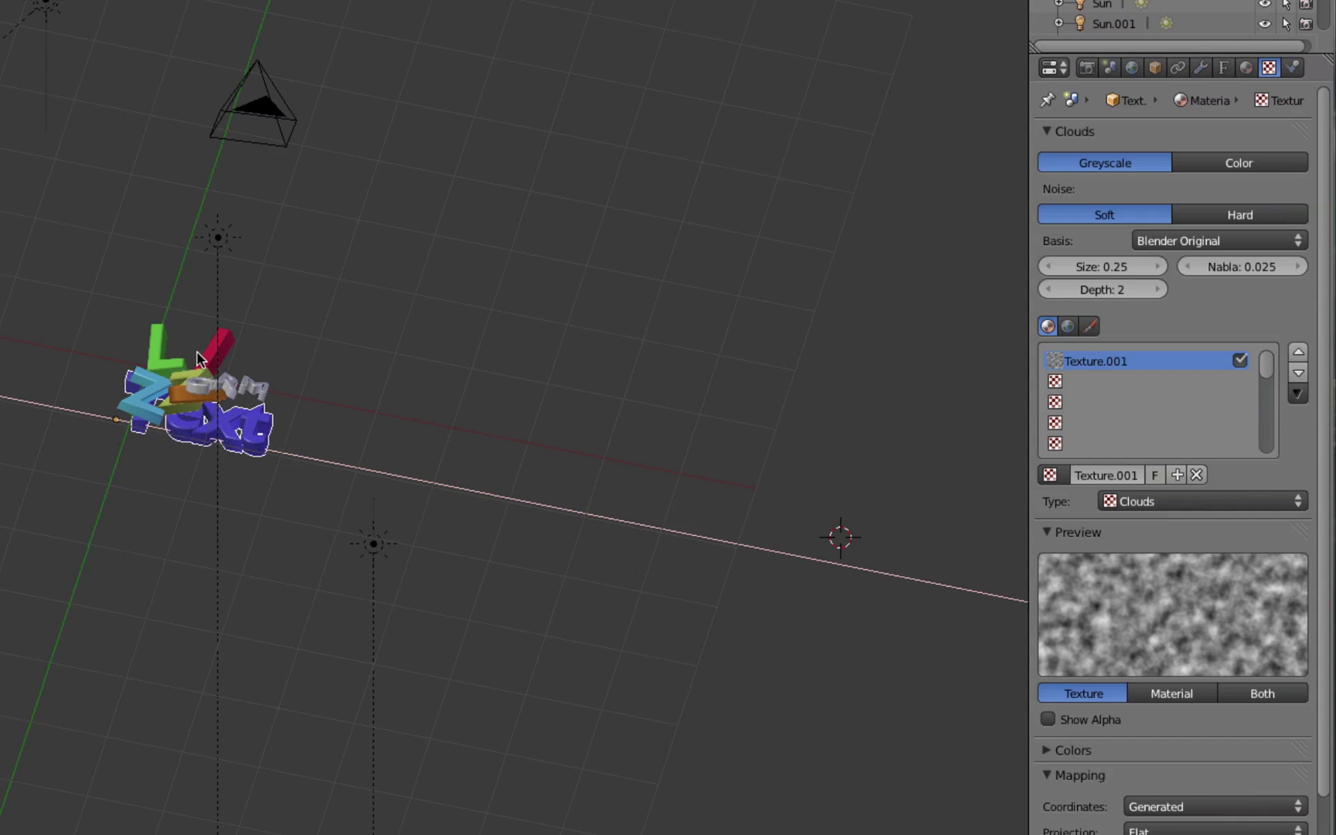
click(333, 389)
key(g)
key(y)
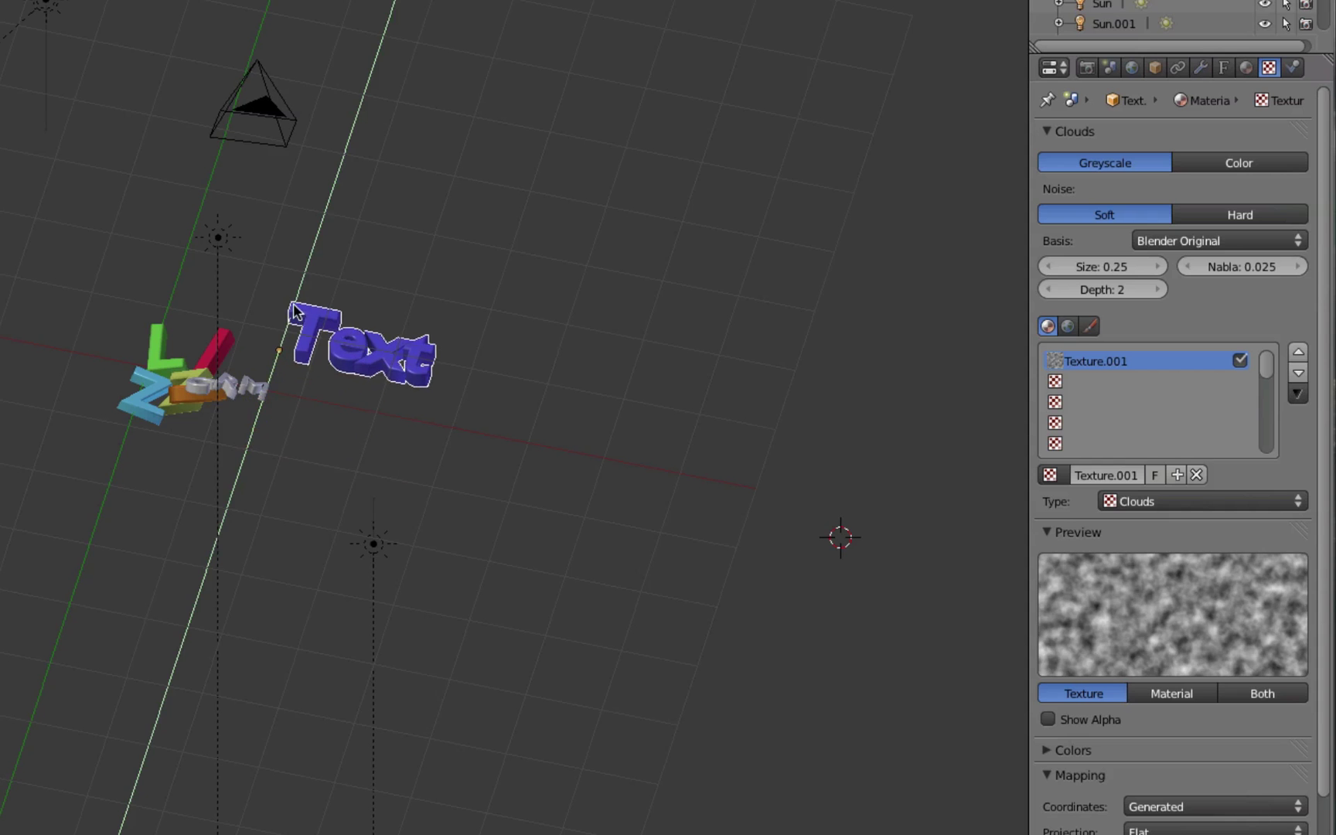
click(313, 310)
key(g)
key(x)
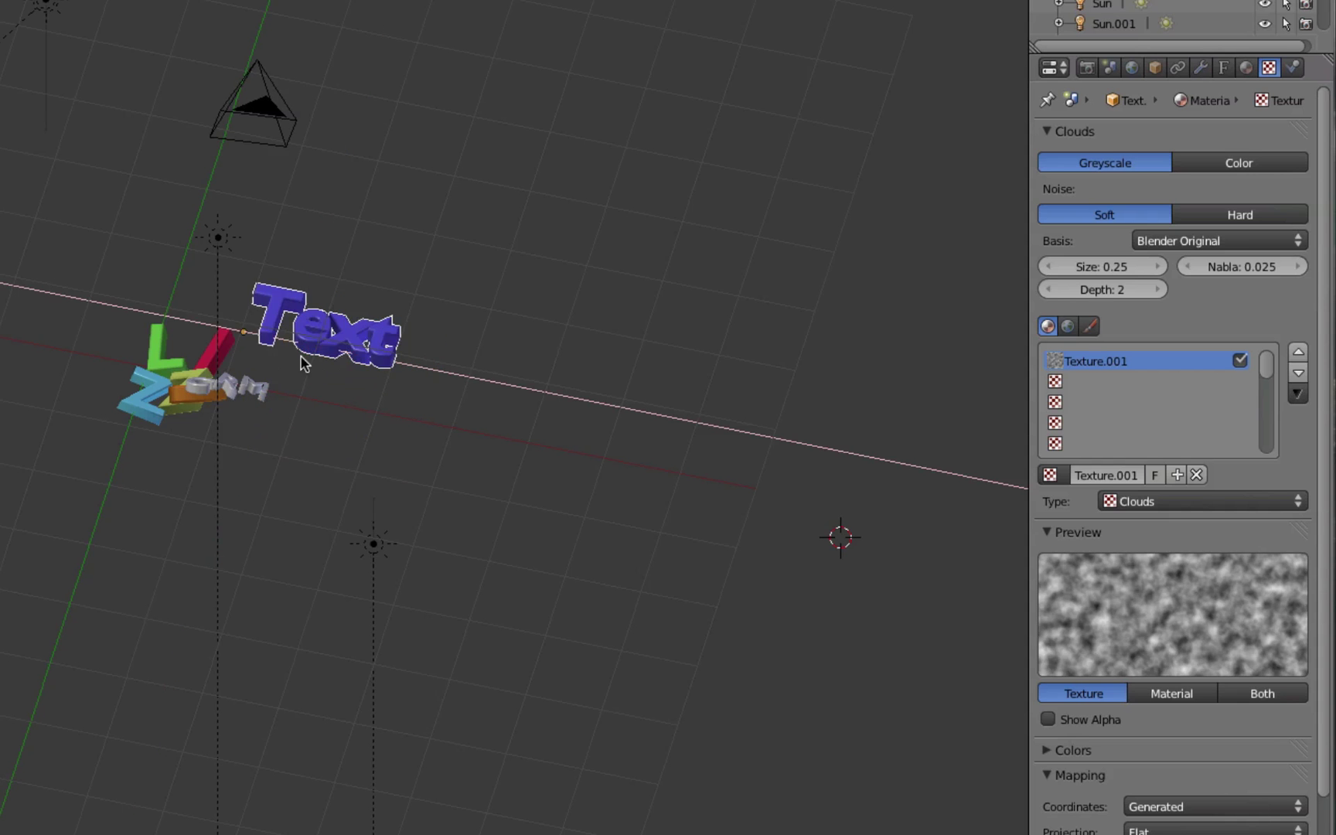
click(205, 354)
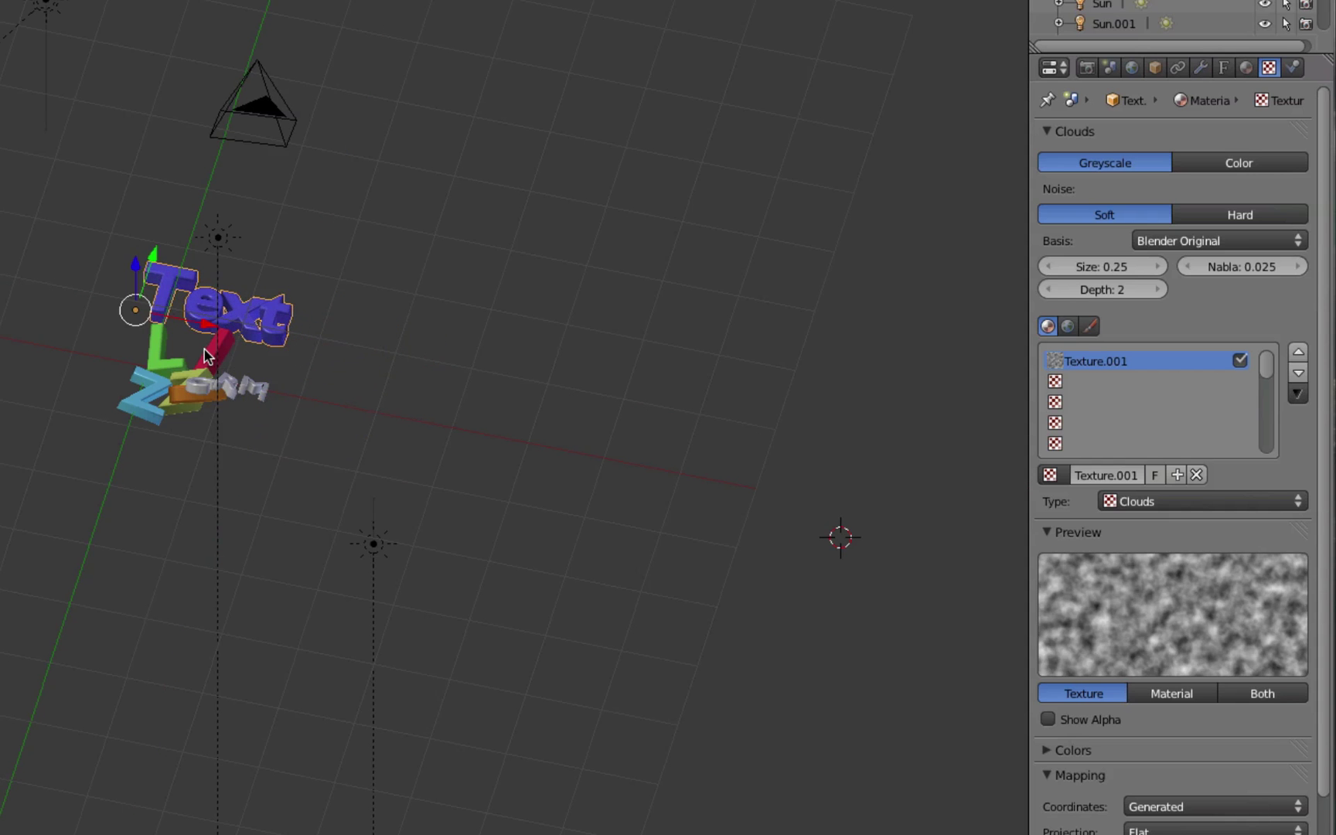
View through the camera and move the text along Y and X into the frame, beside the letters L and I.
key(KP_0)
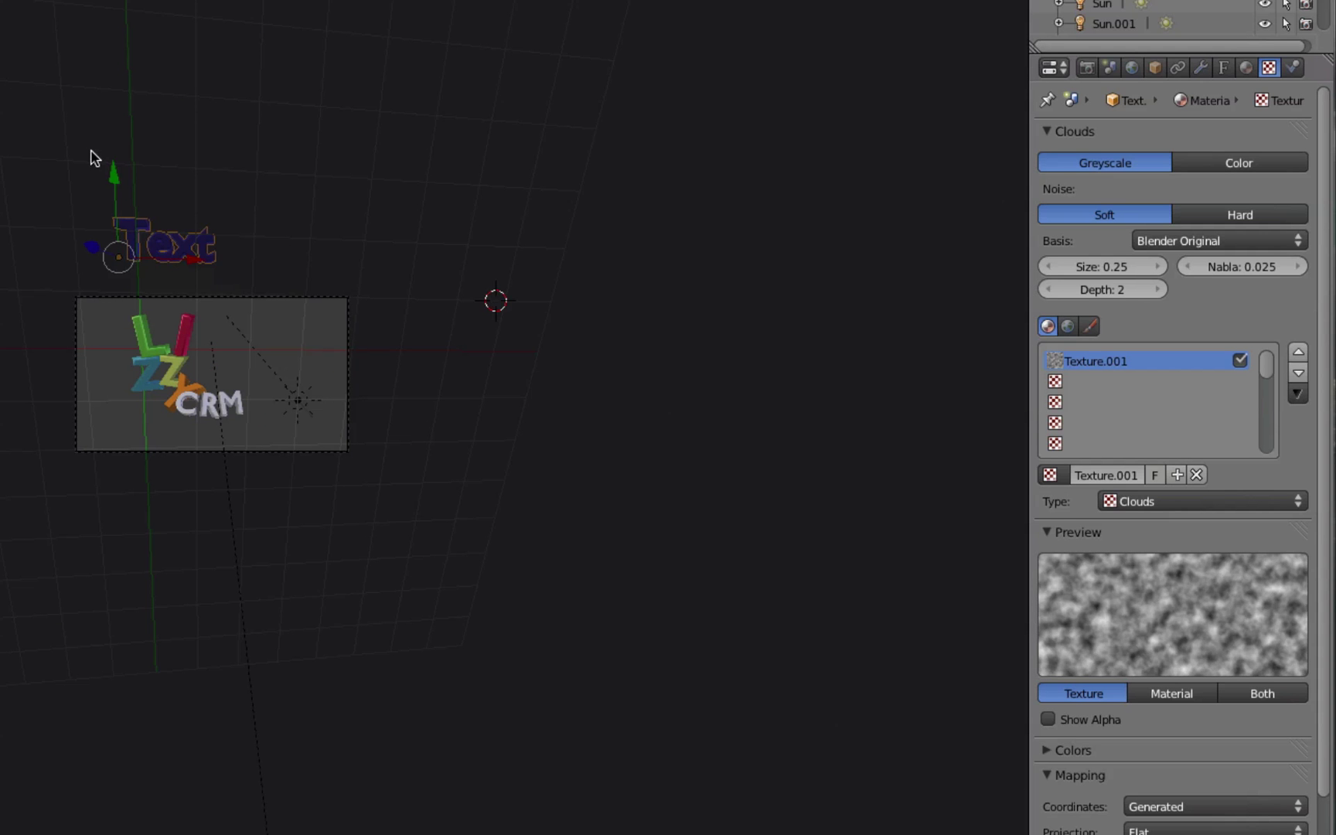
key(g)
key(y)
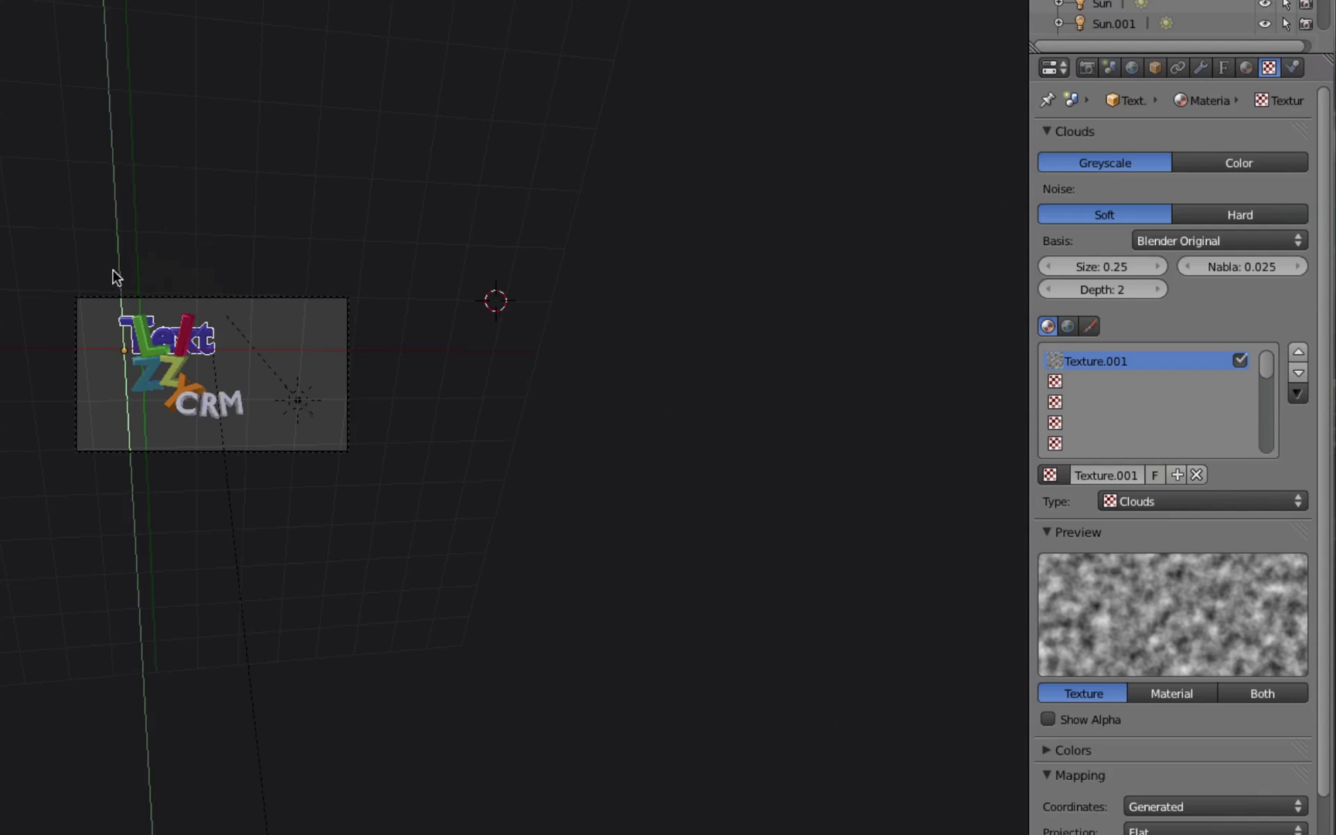
click(114, 205)
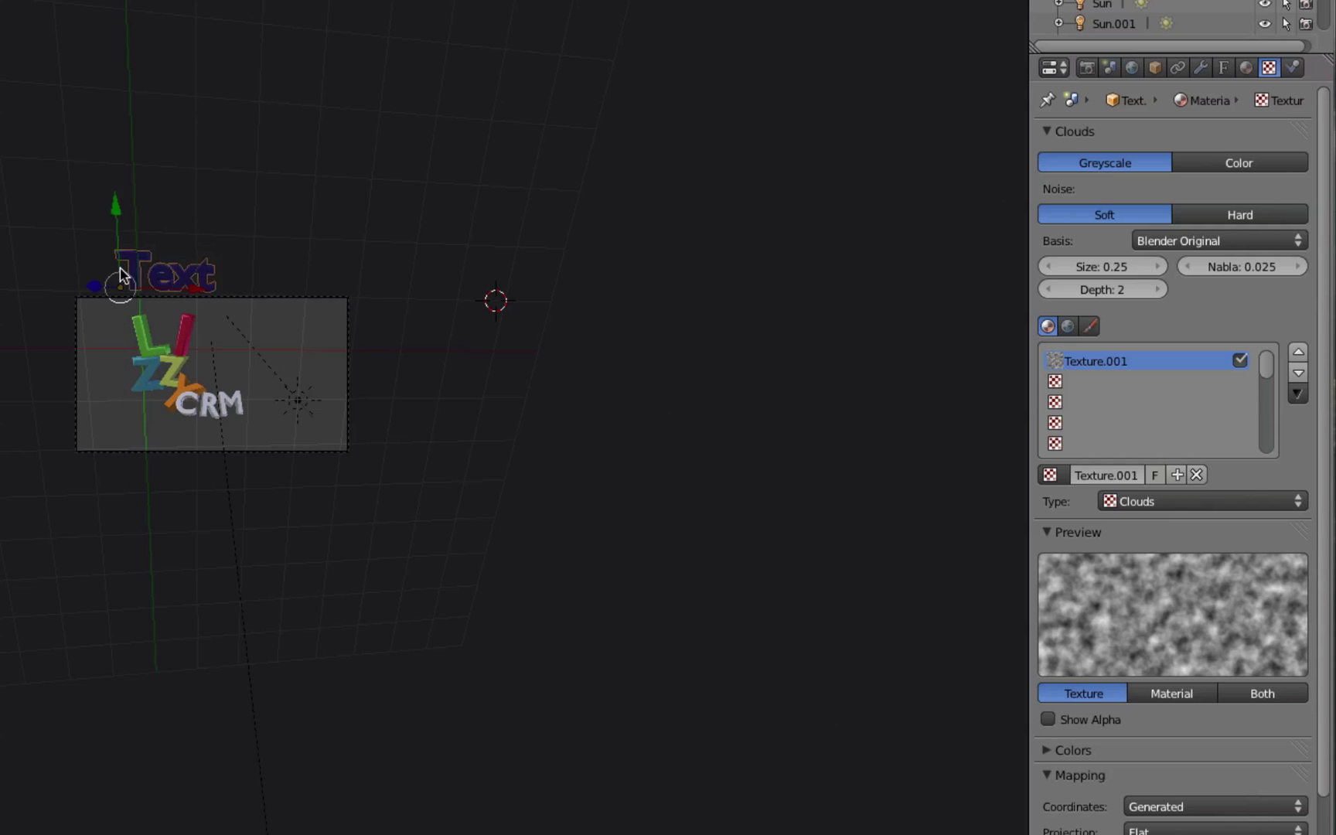
key(g)
key(x)
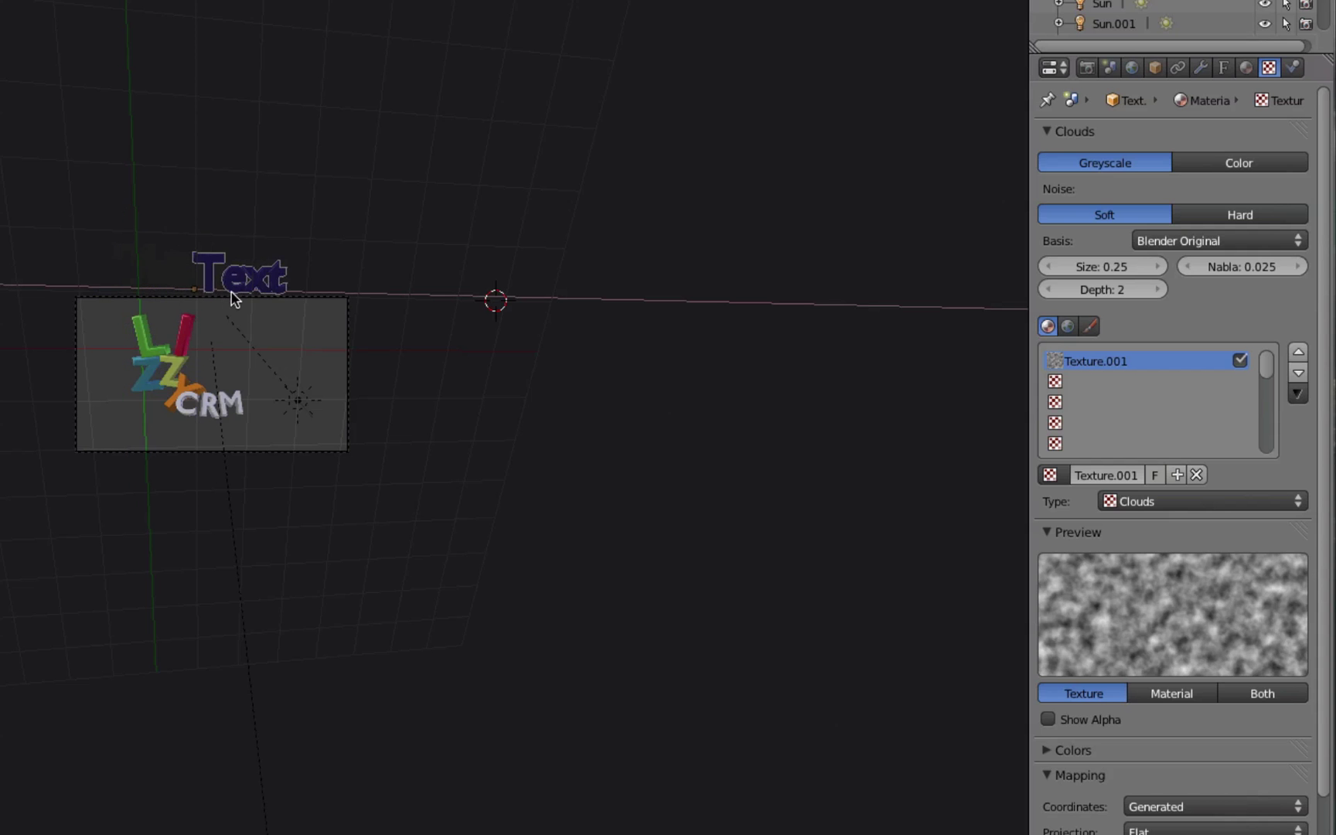
click(270, 298)
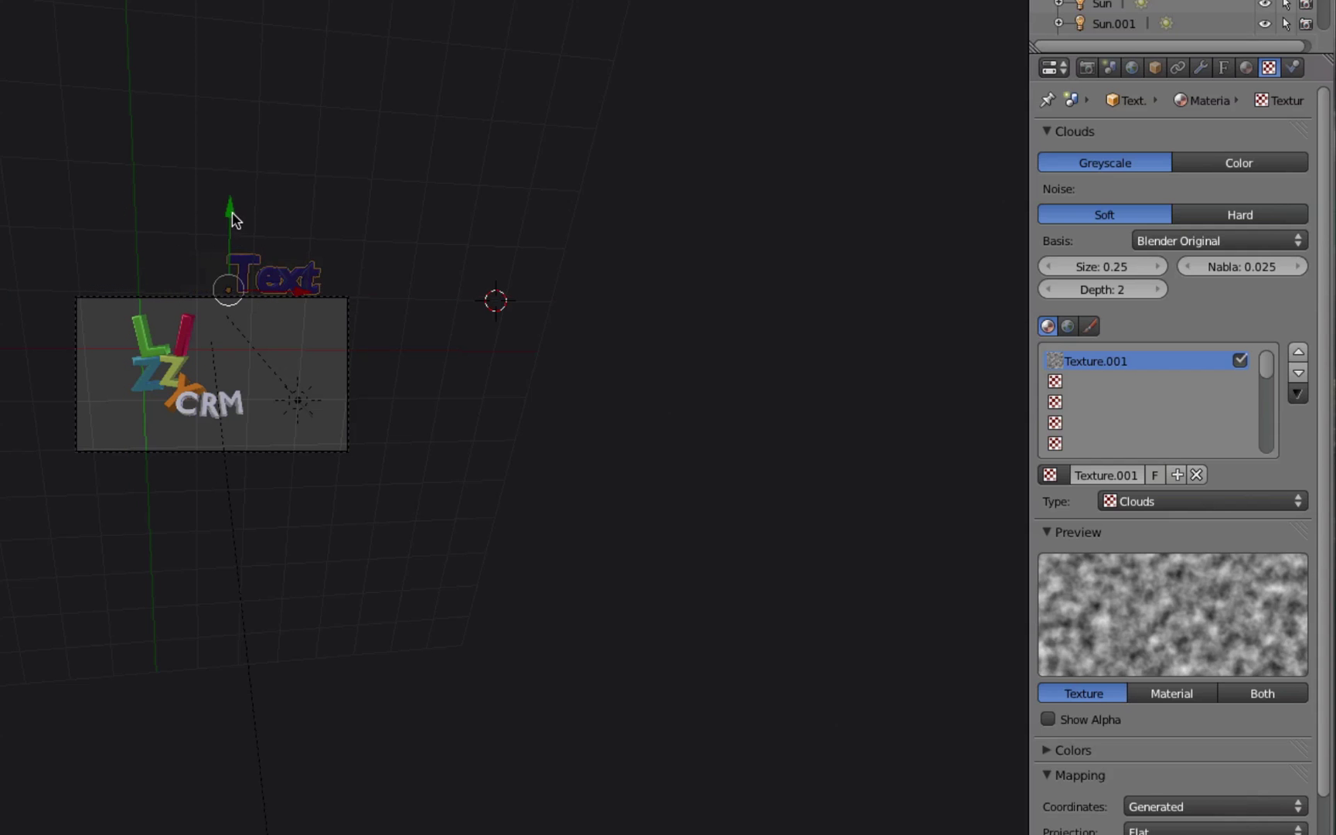
key(g)
key(y)
click(233, 286)
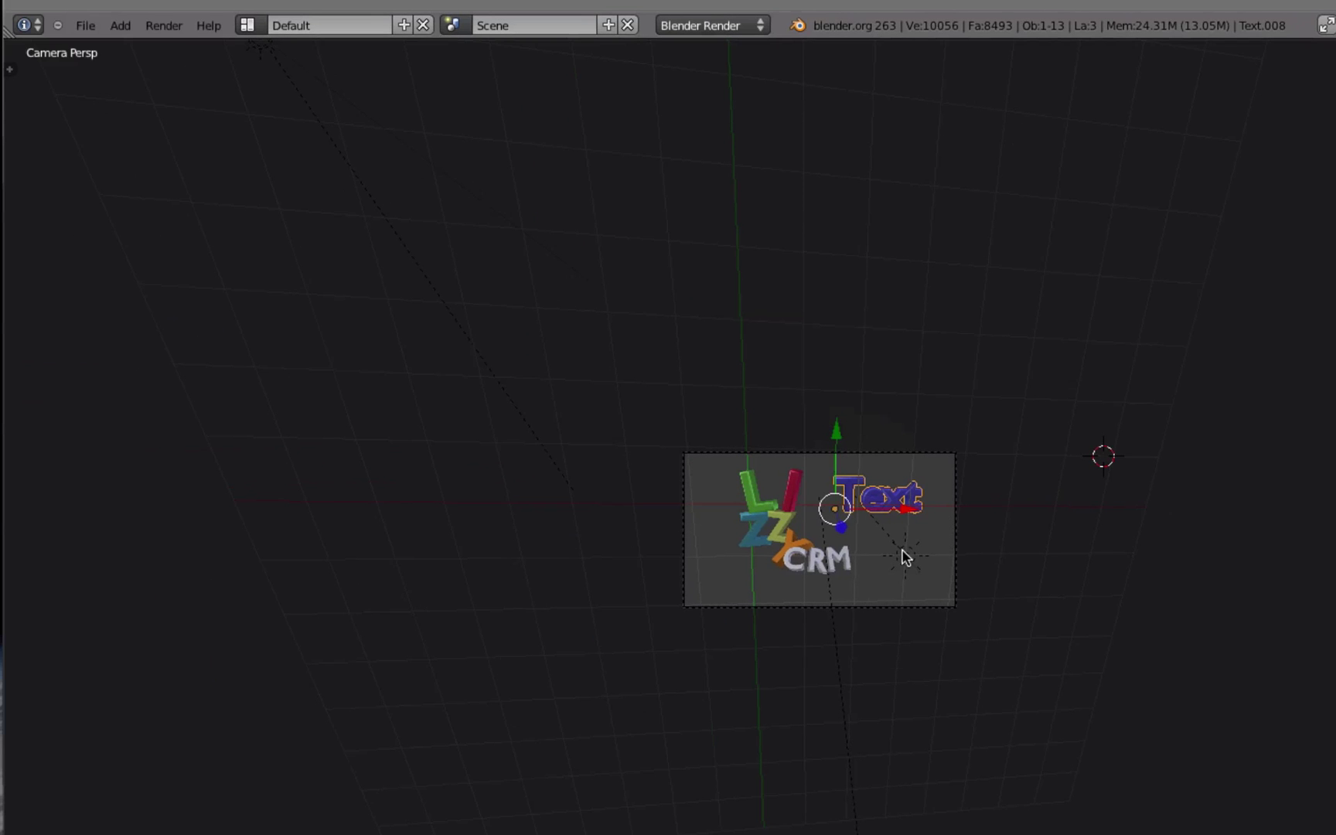
Render the scene image through the camera, and return to the 3D View in camera view.
click(164, 25)
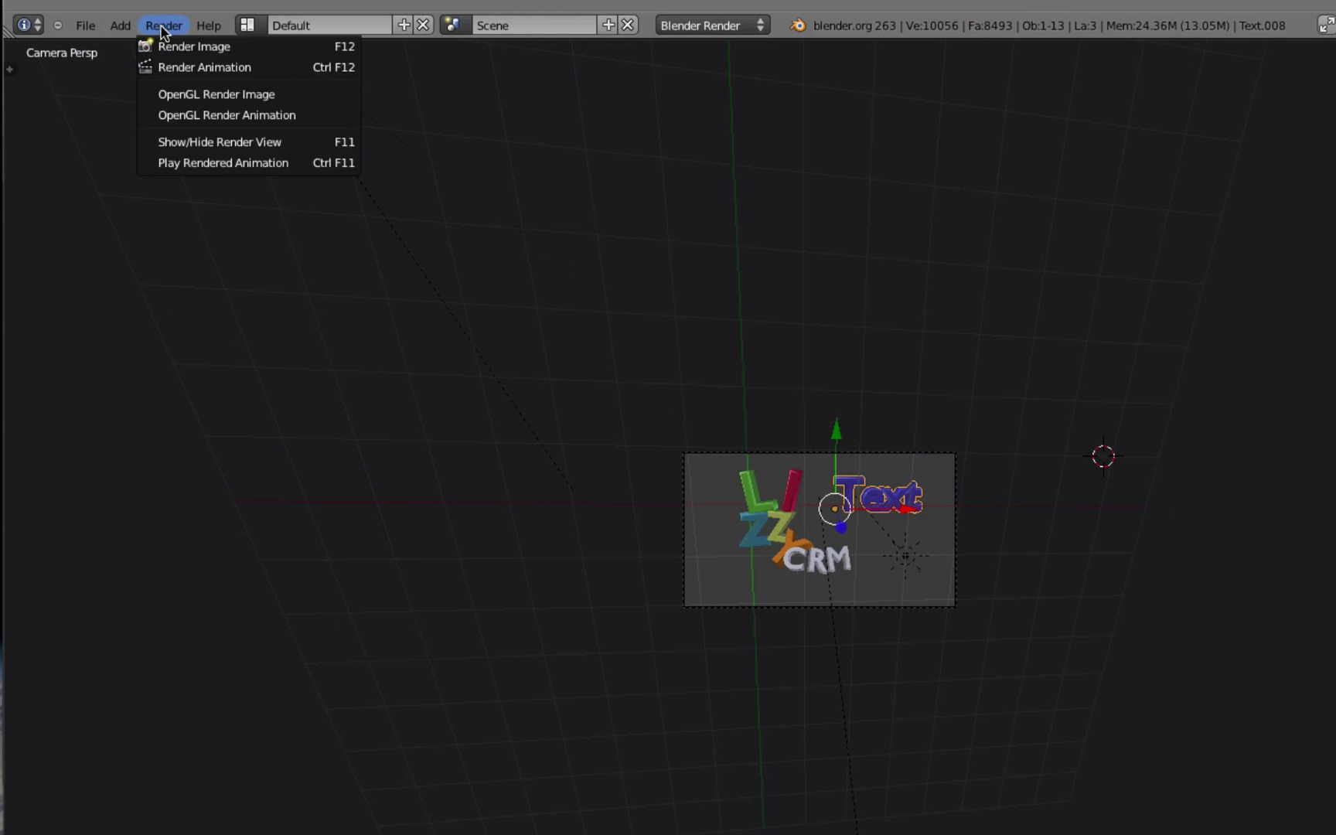
click(174, 48)
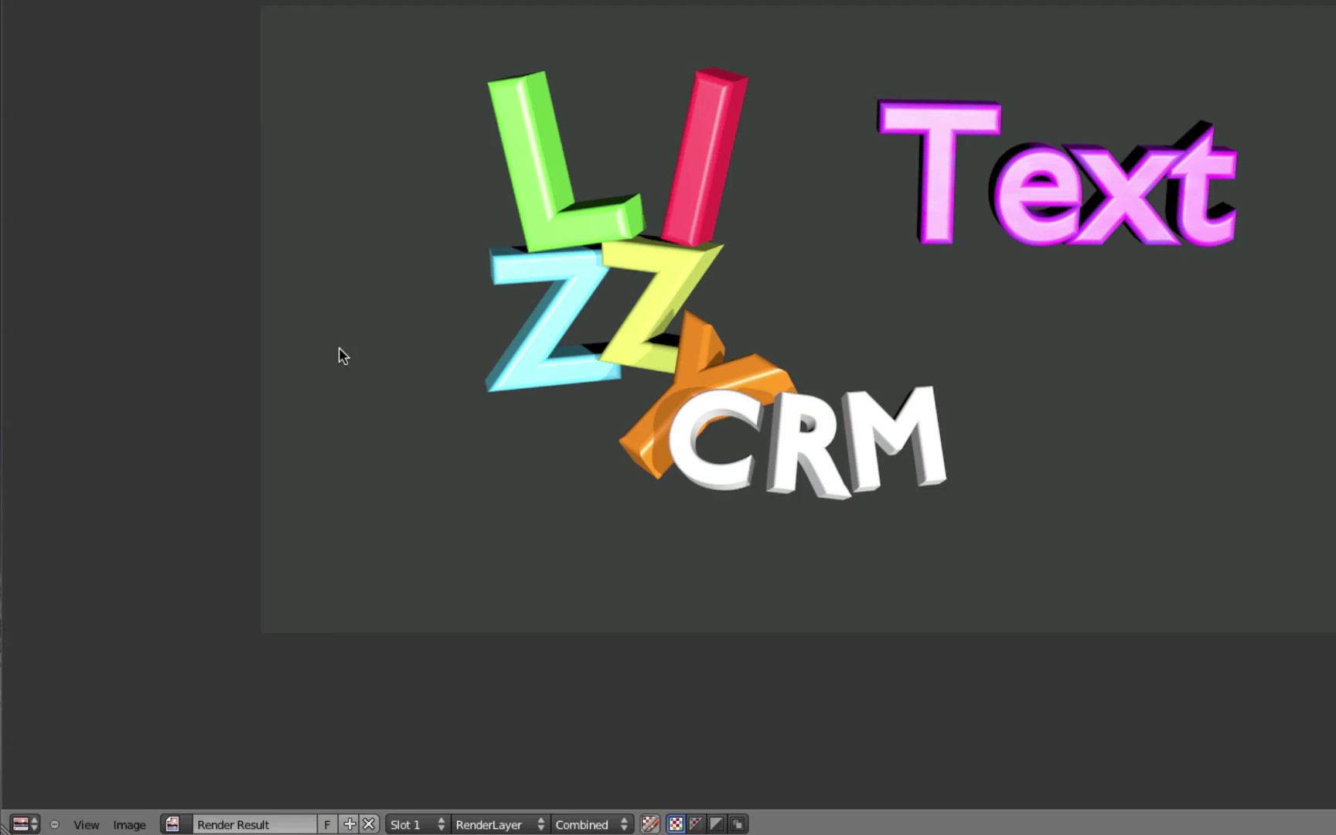
click(33, 824)
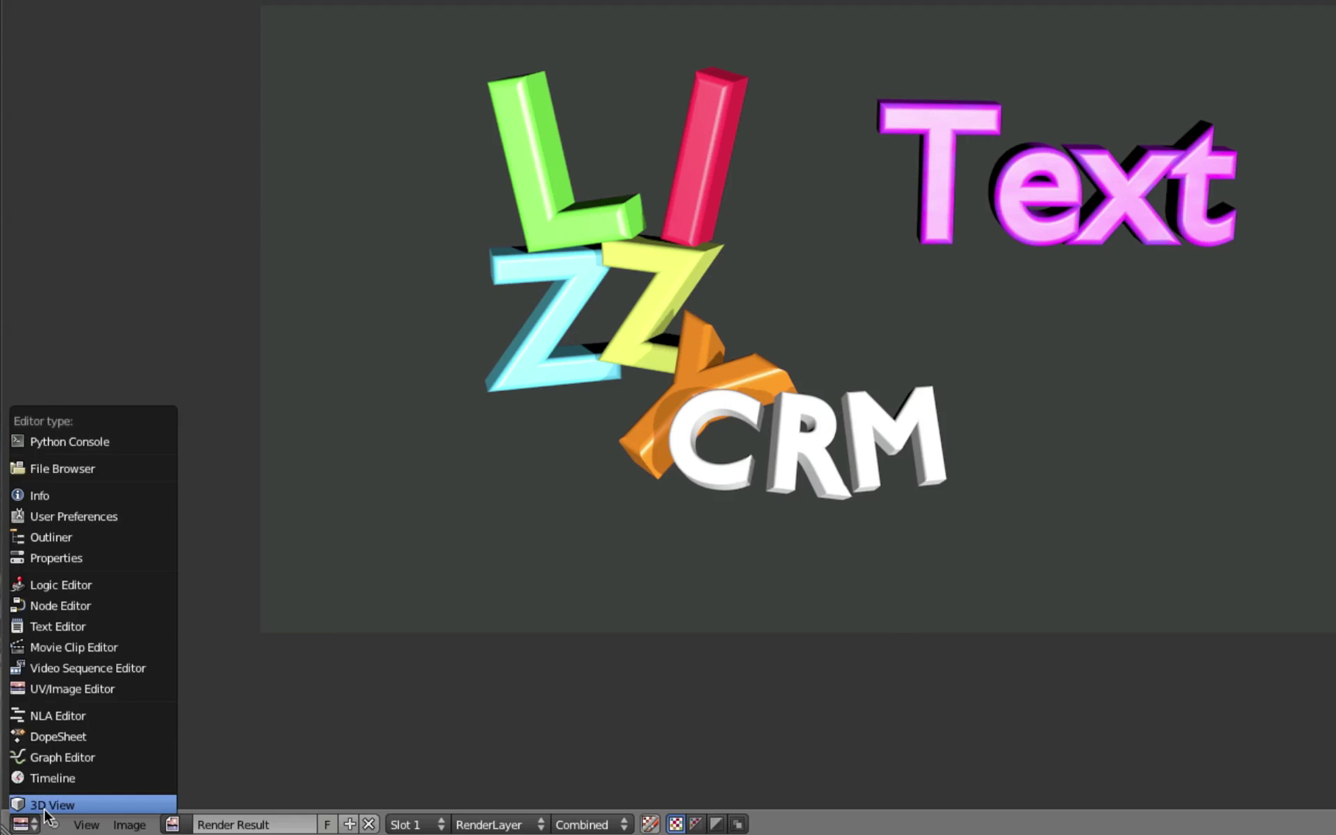
click(45, 806)
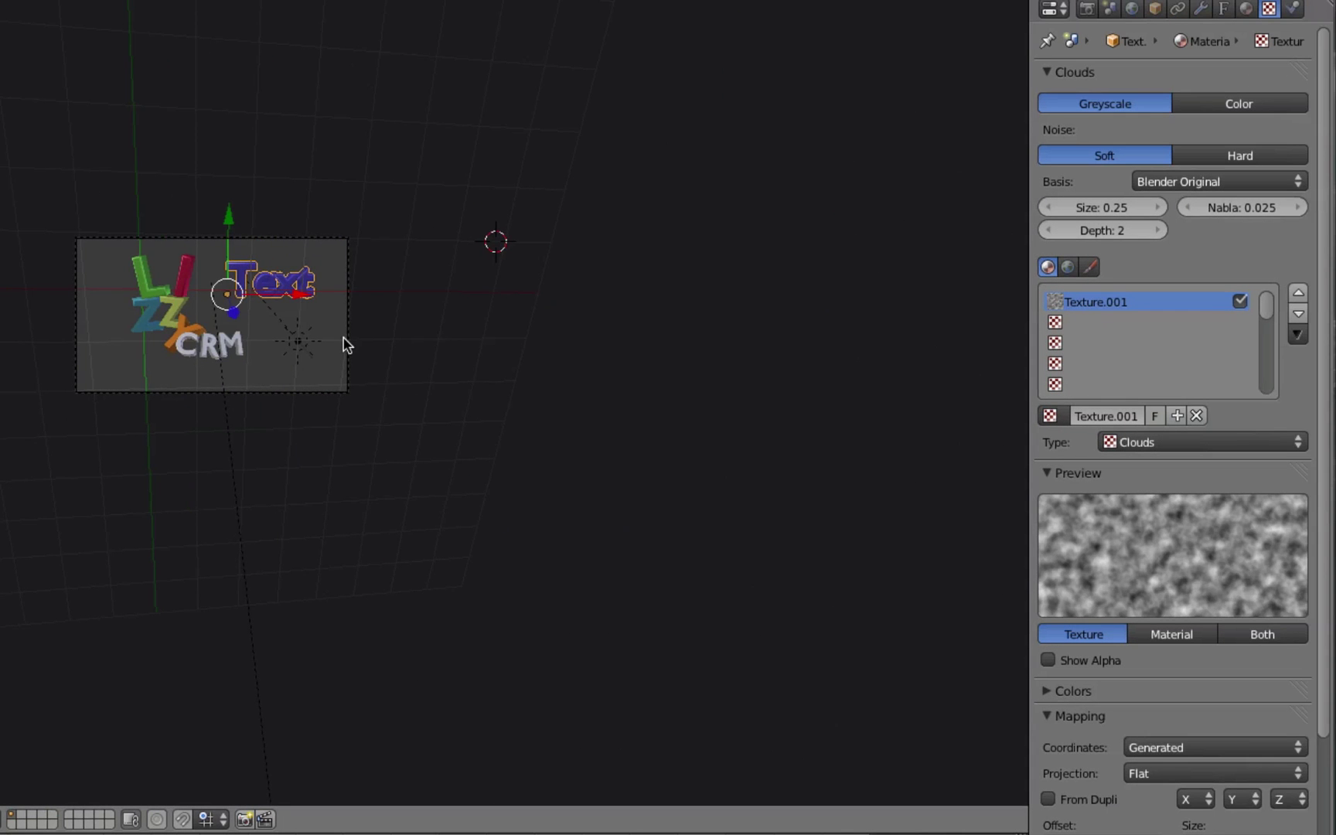
key(KP_0)
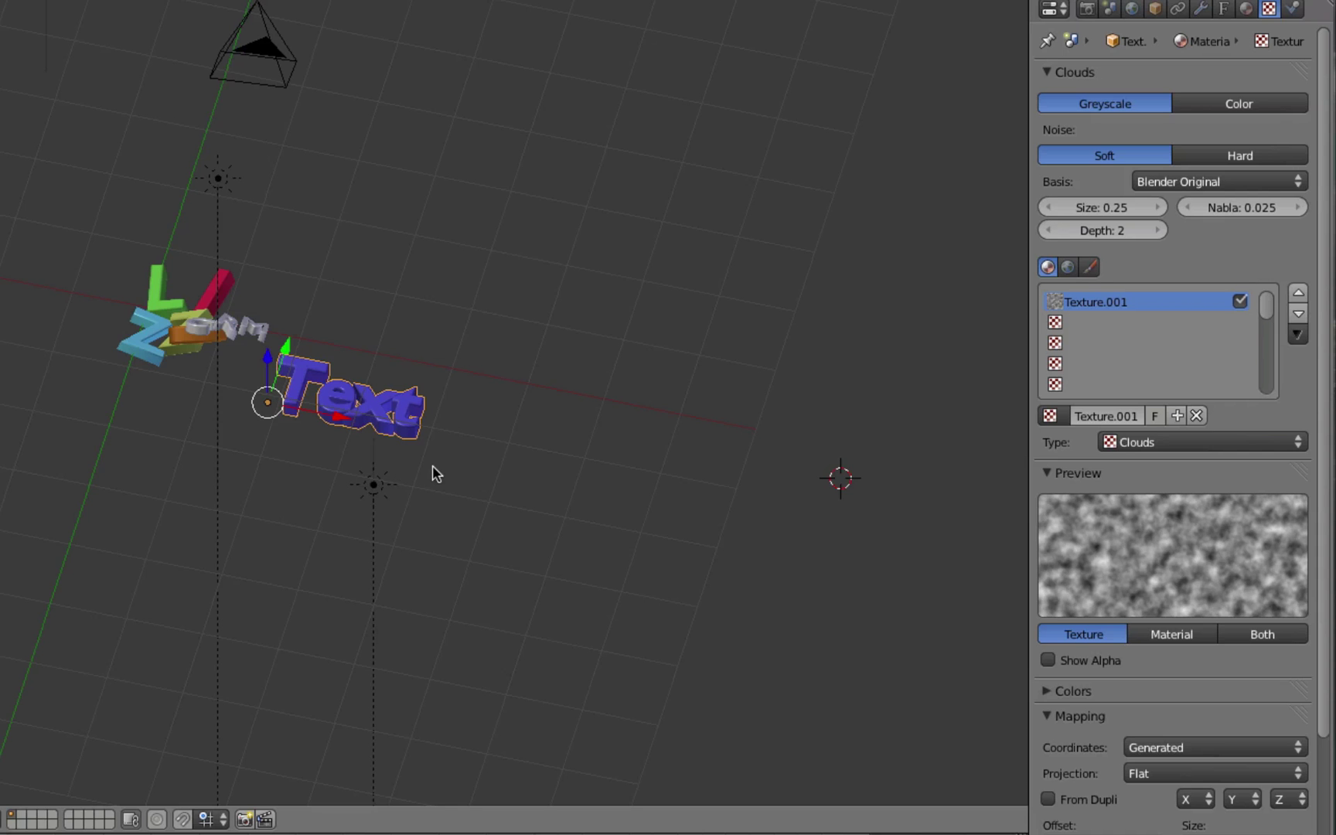
key(KP_0)
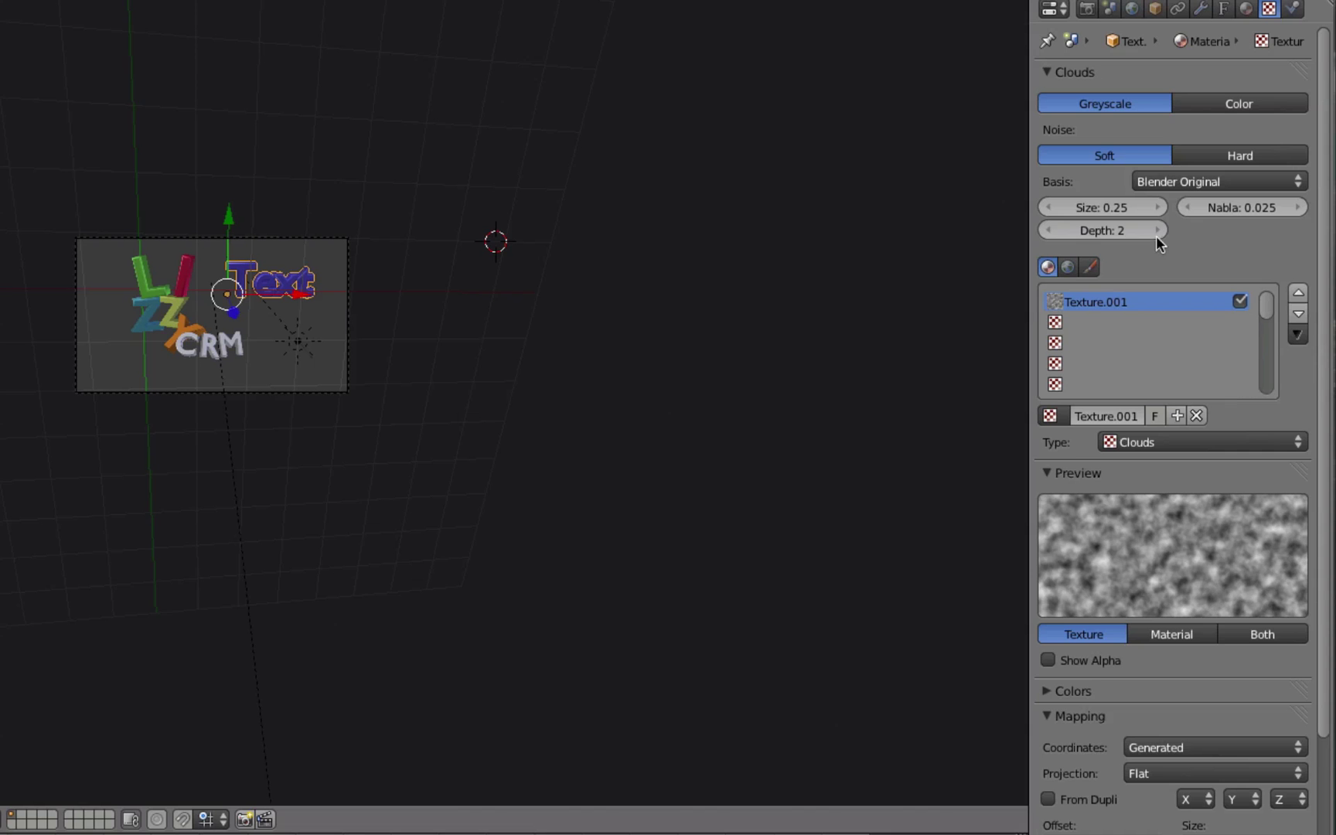
Remove the Clouds texture from the text's material and render the image again to check the colour.
scroll(1070, 69, down, 2)
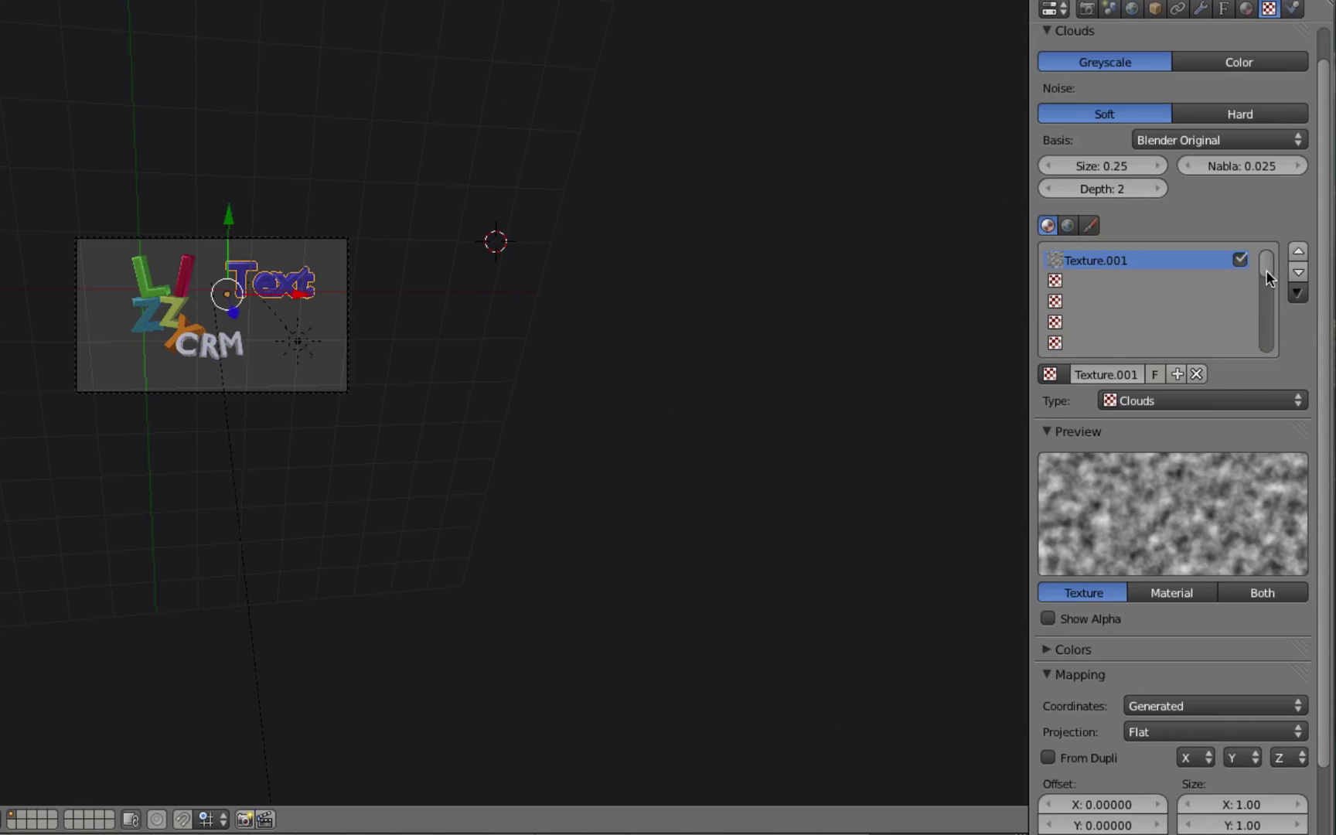
click(1046, 32)
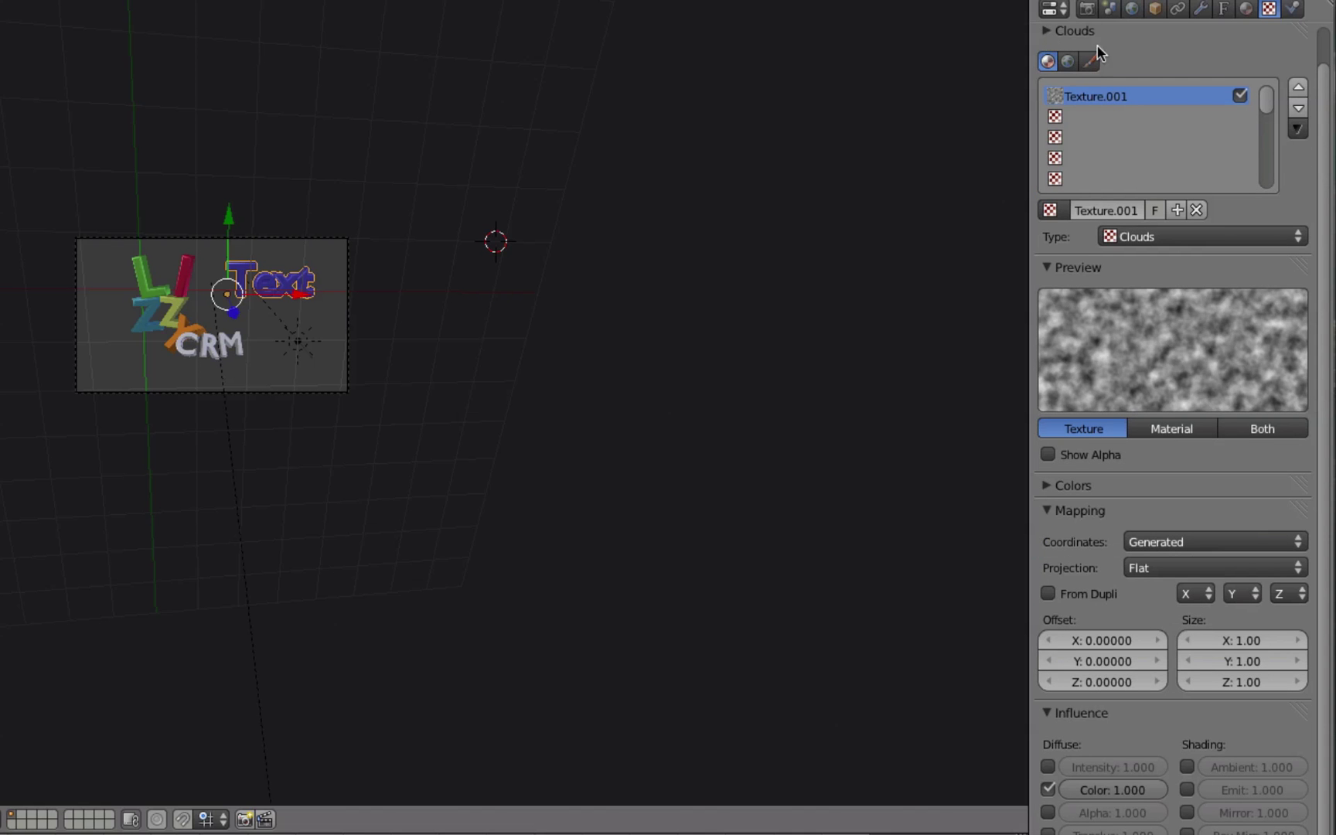
click(1050, 268)
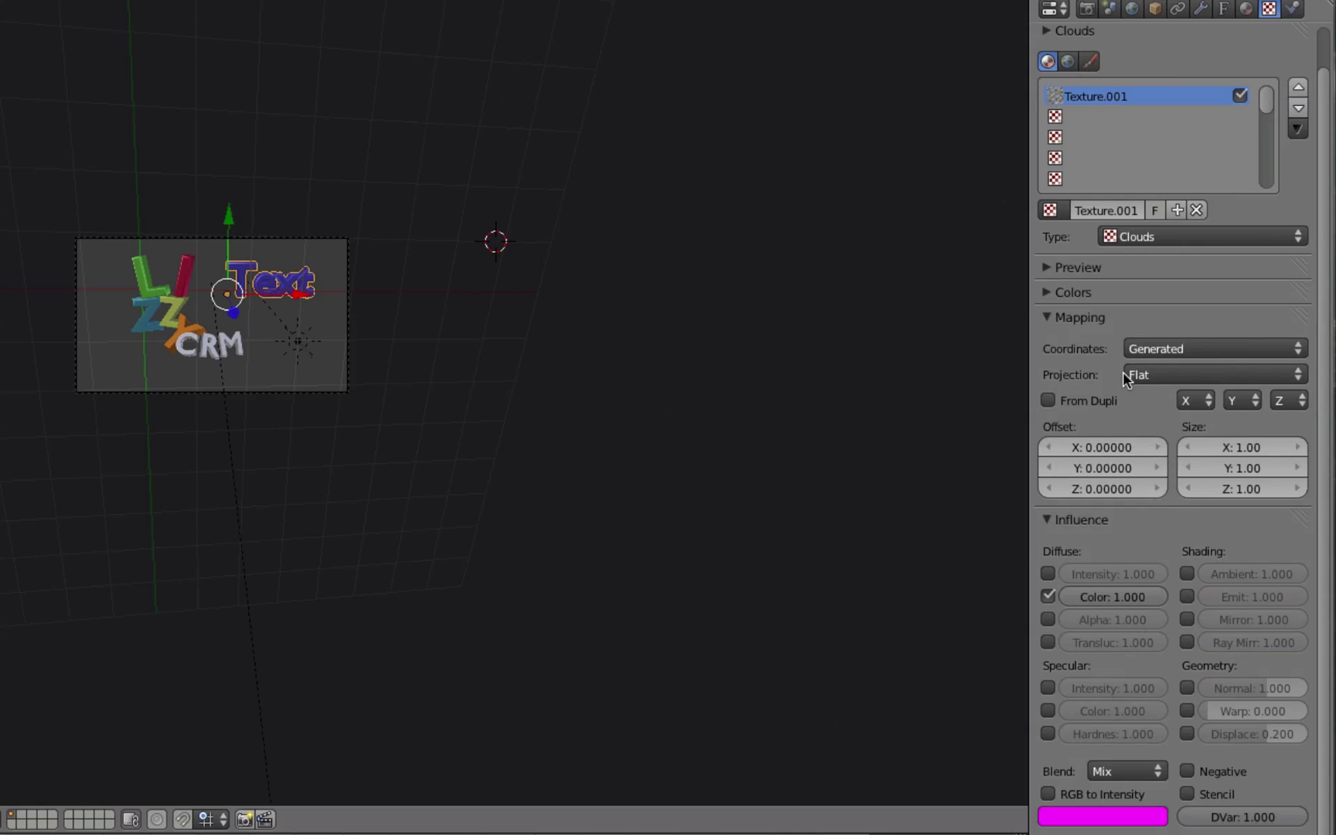
click(1047, 30)
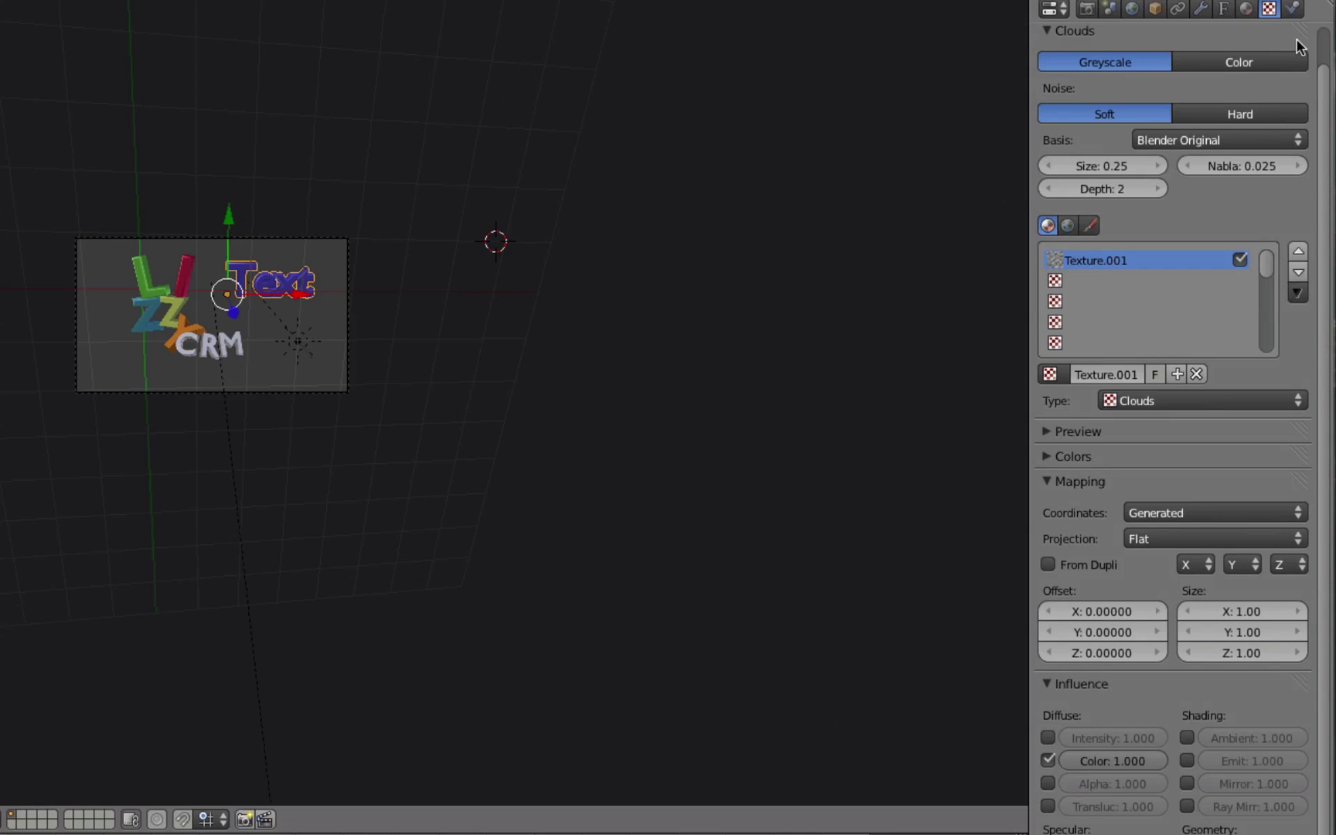
scroll(1209, 58, up, 2)
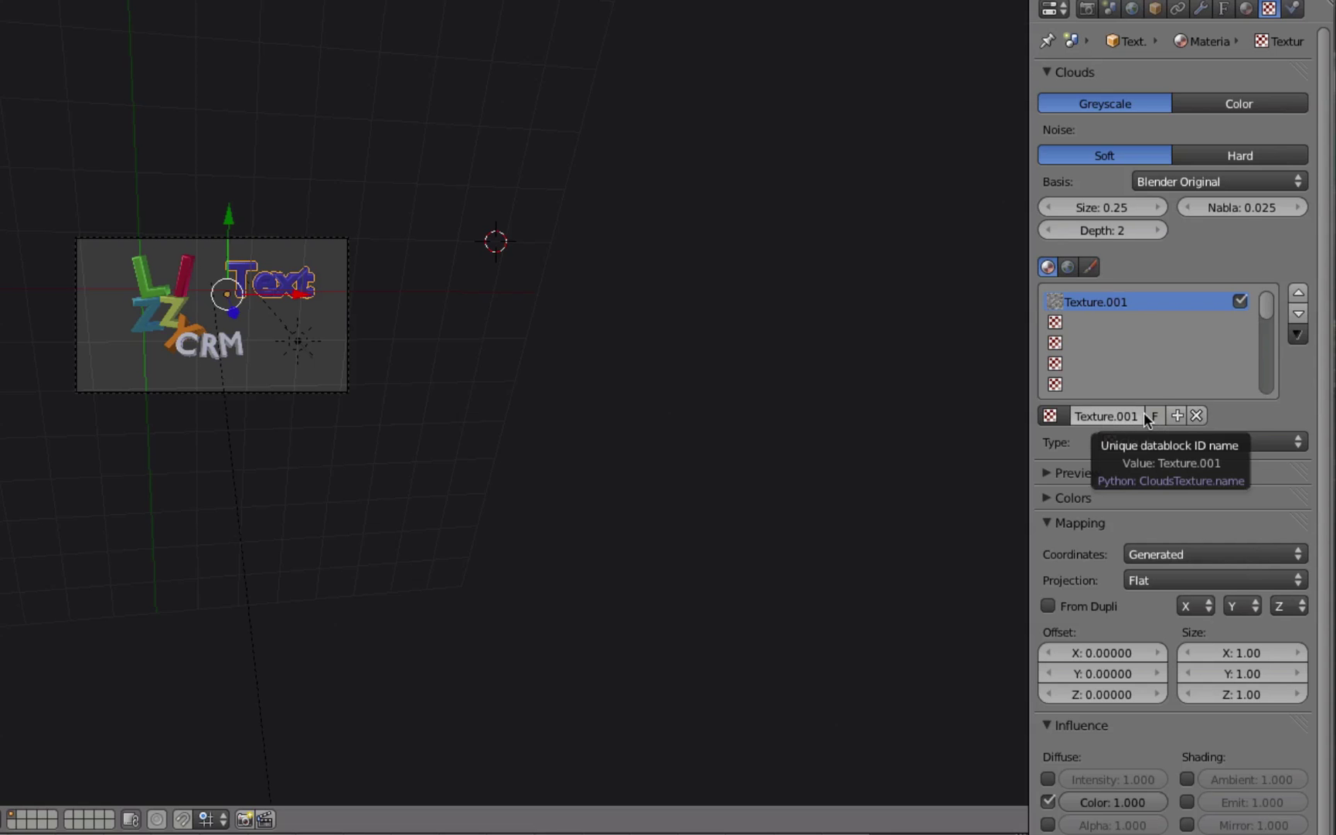
click(1197, 416)
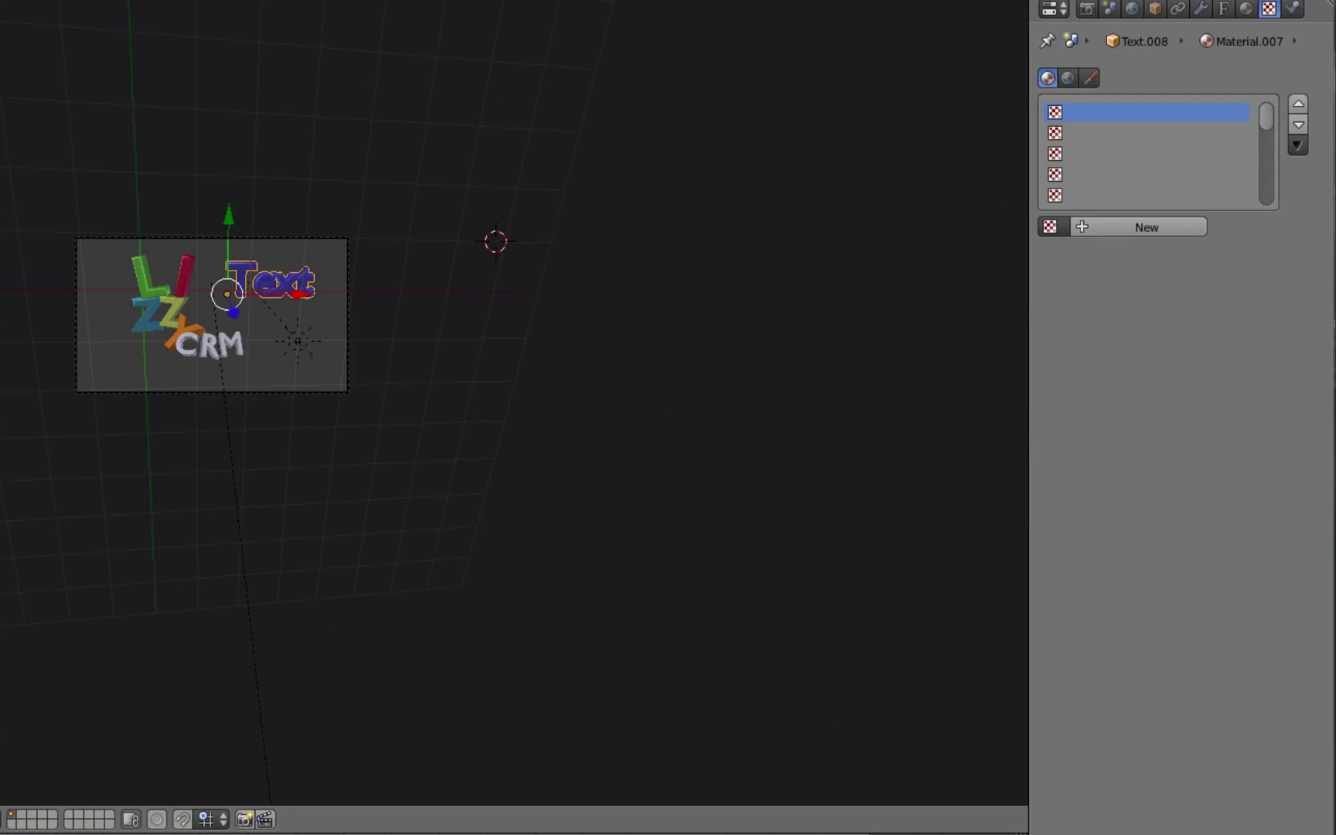
key(F12)
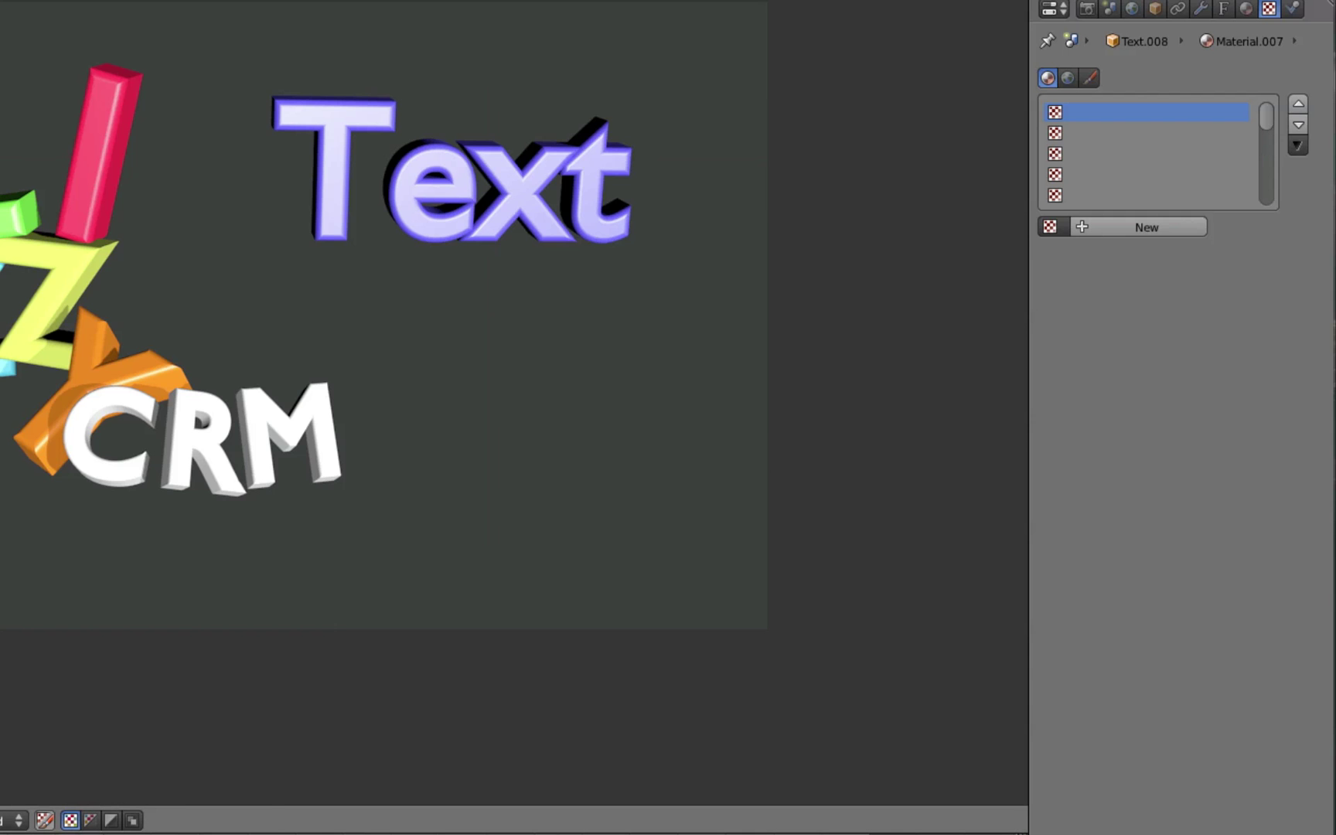
key(Escape)
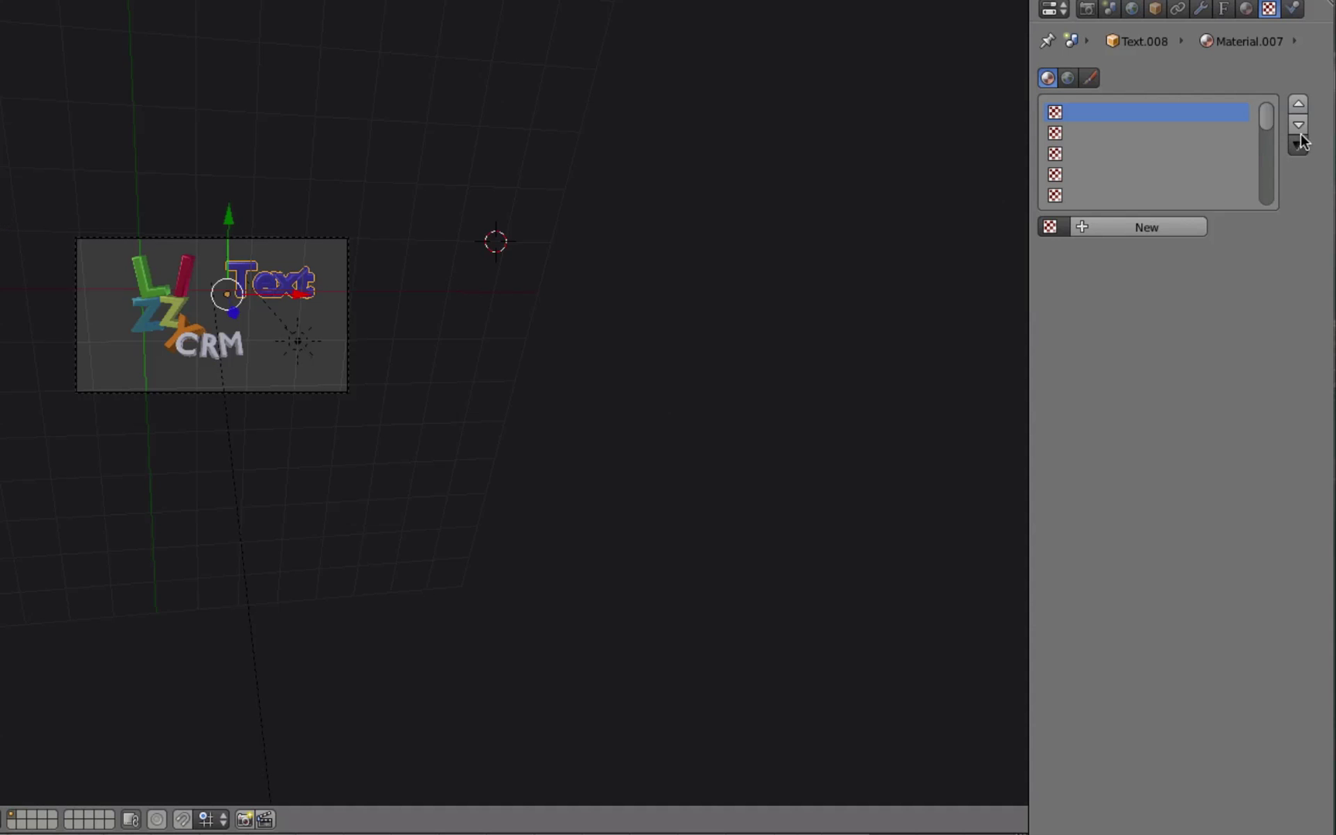
Review the text's material and texture settings, and render the image once more.
click(1244, 9)
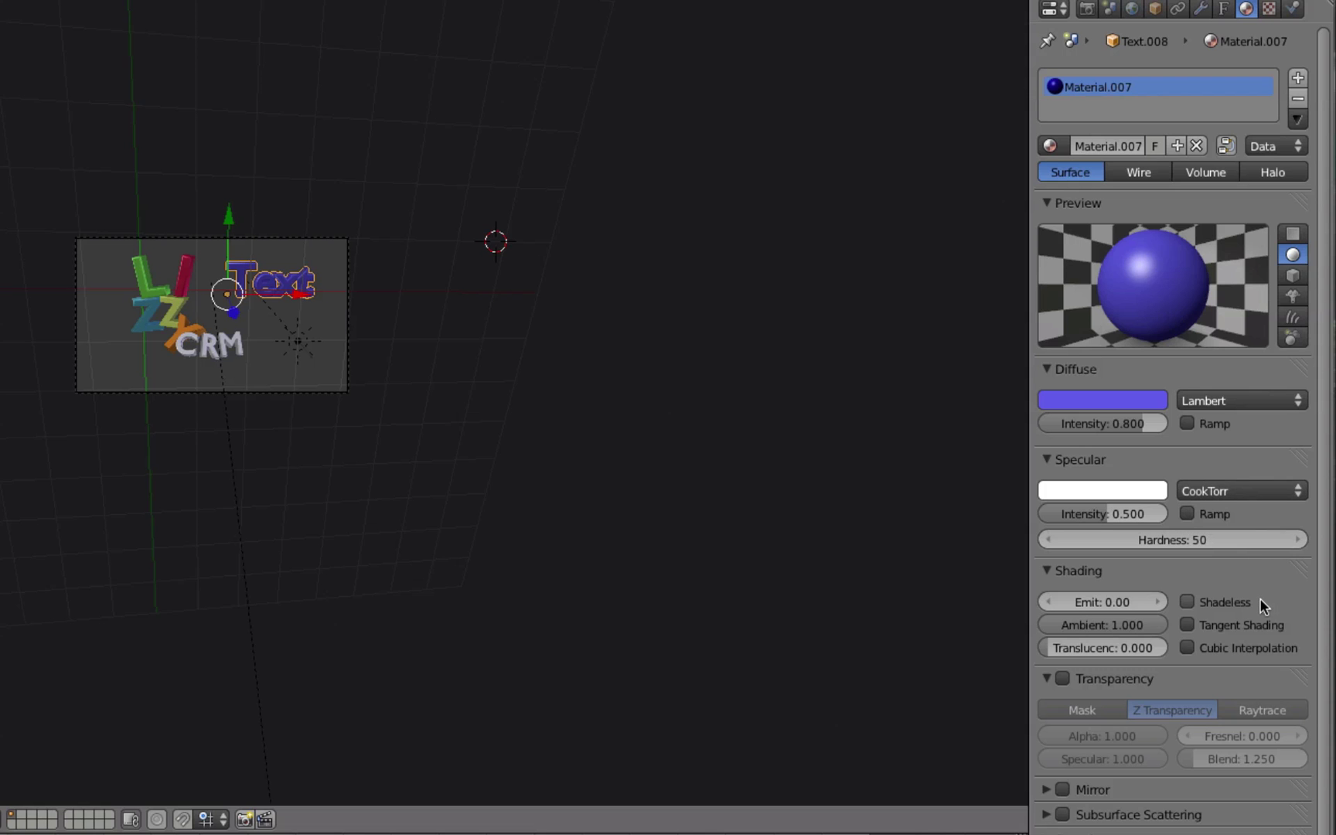
scroll(1260, 597, down, 5)
scroll(1259, 596, up, 5)
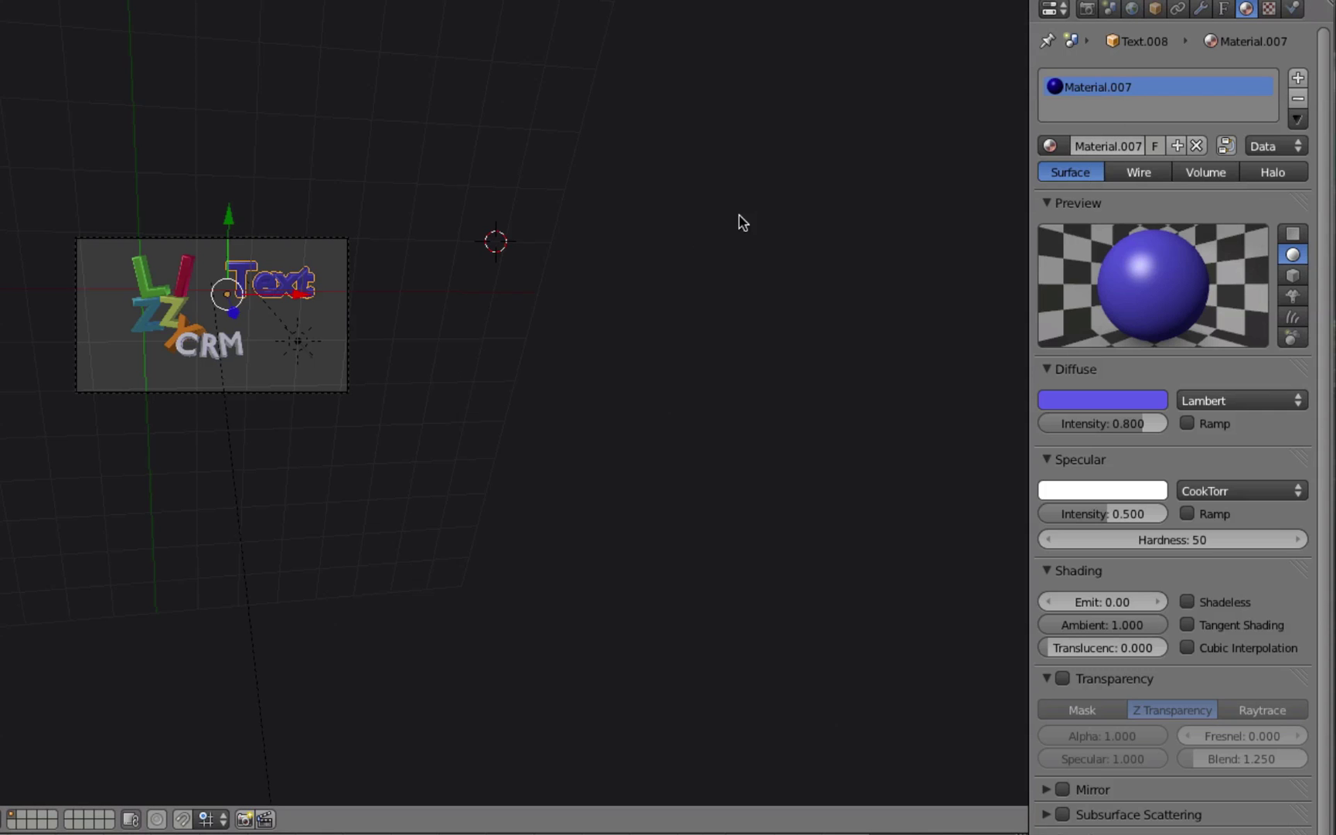
click(1268, 10)
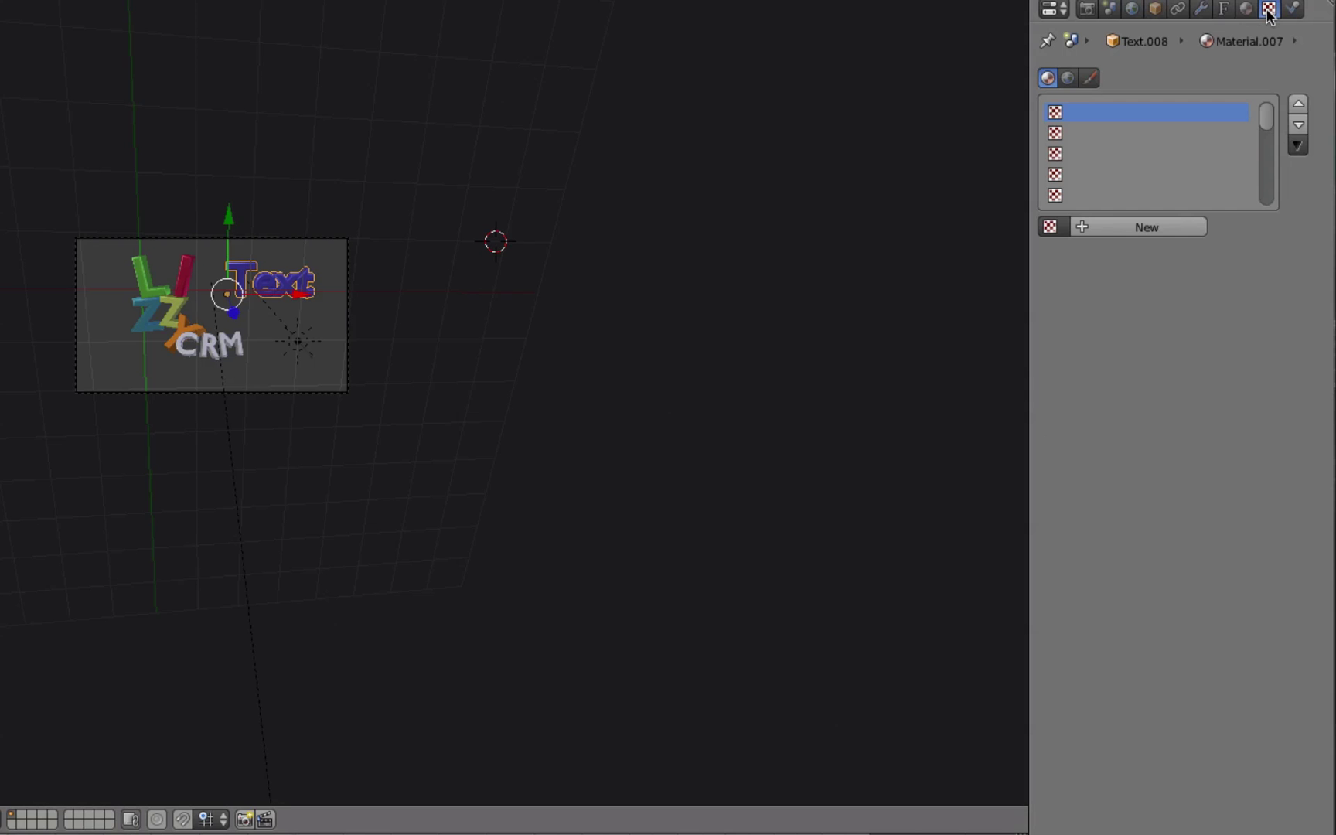
click(1246, 10)
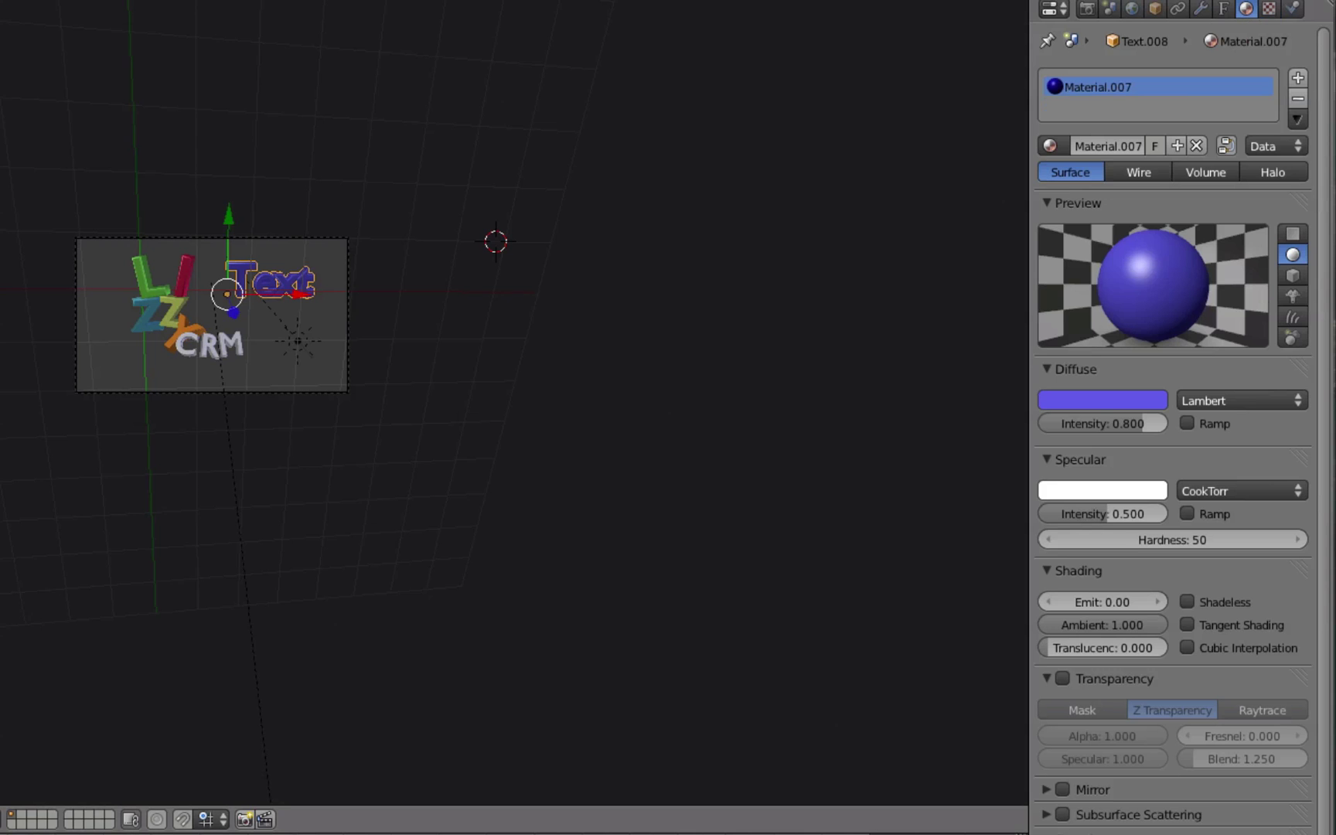
key(F12)
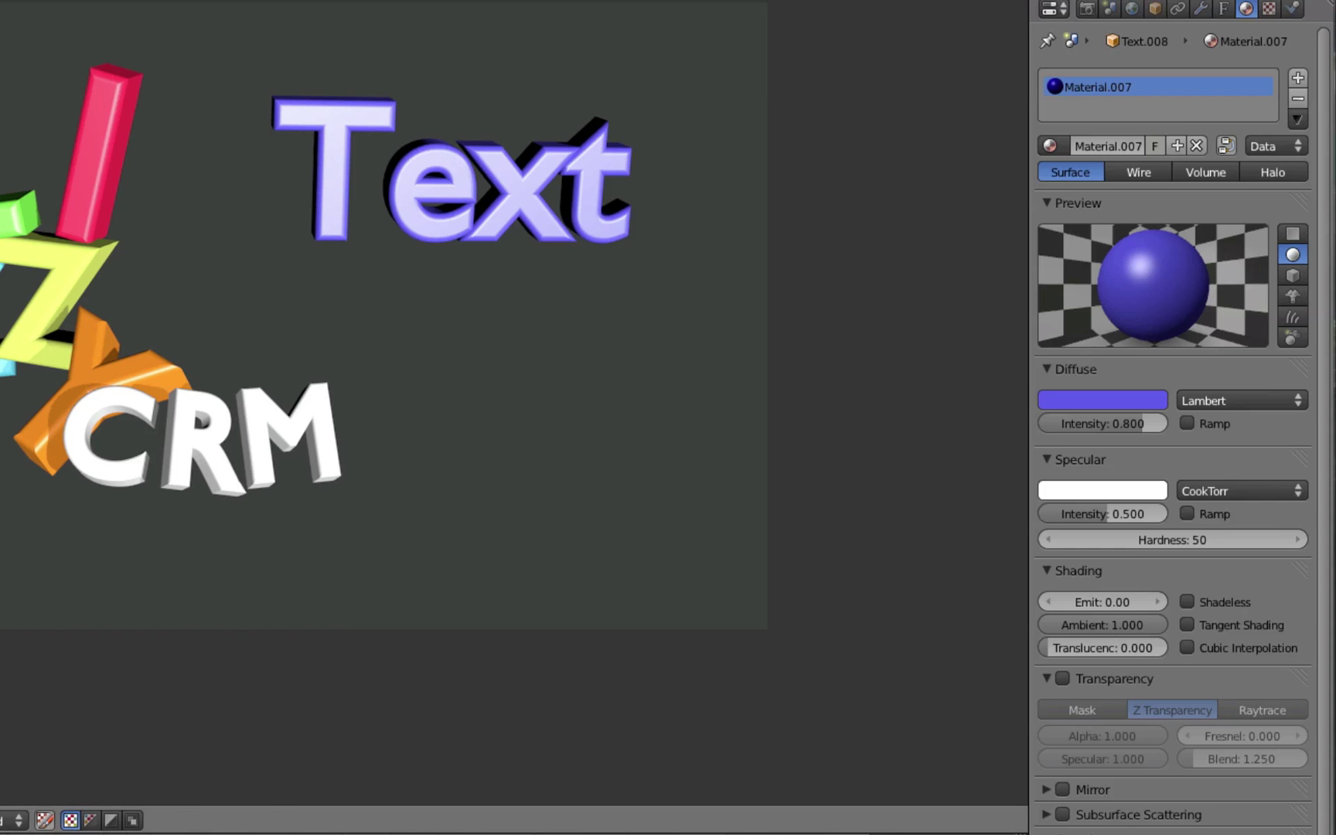
key(Escape)
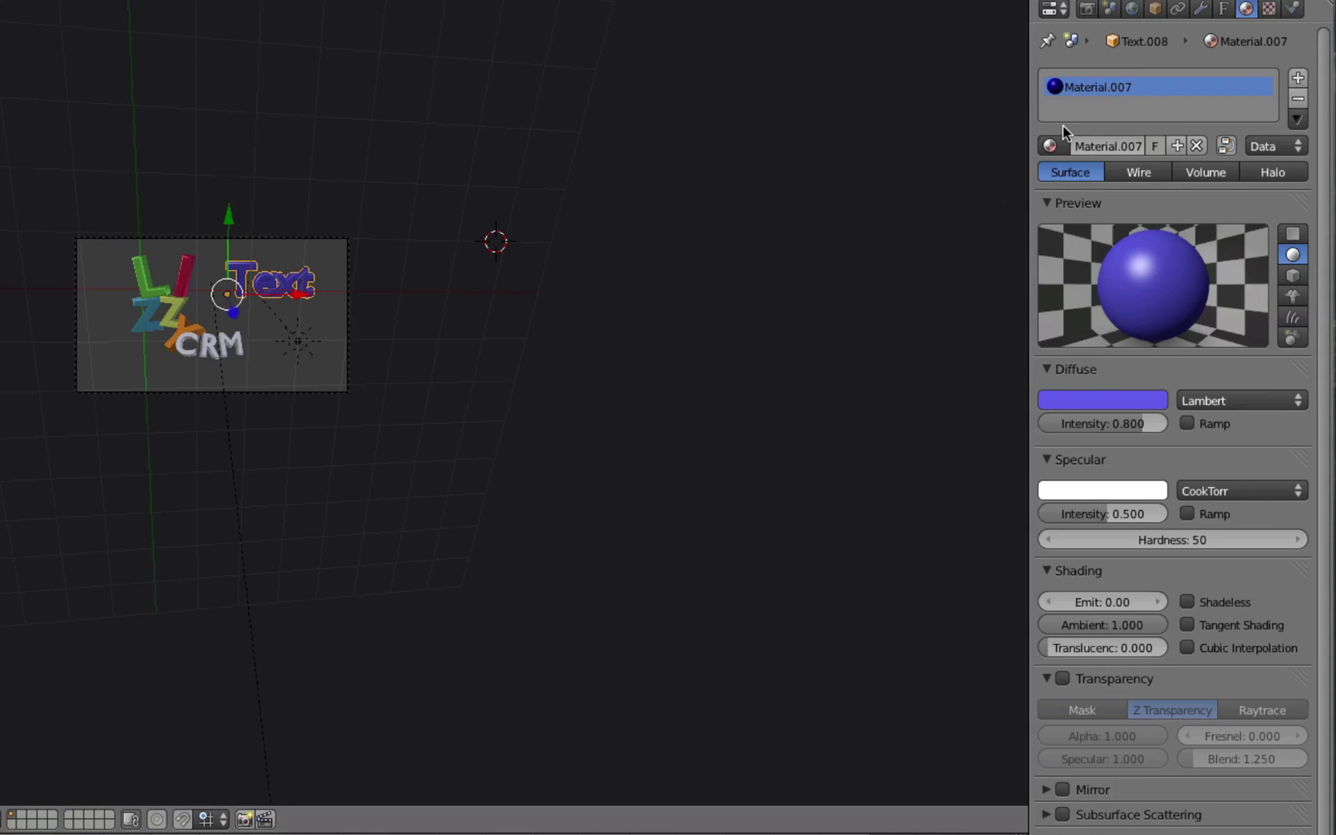
Look through the text object's shape, geometry, font and paragraph settings.
click(1223, 9)
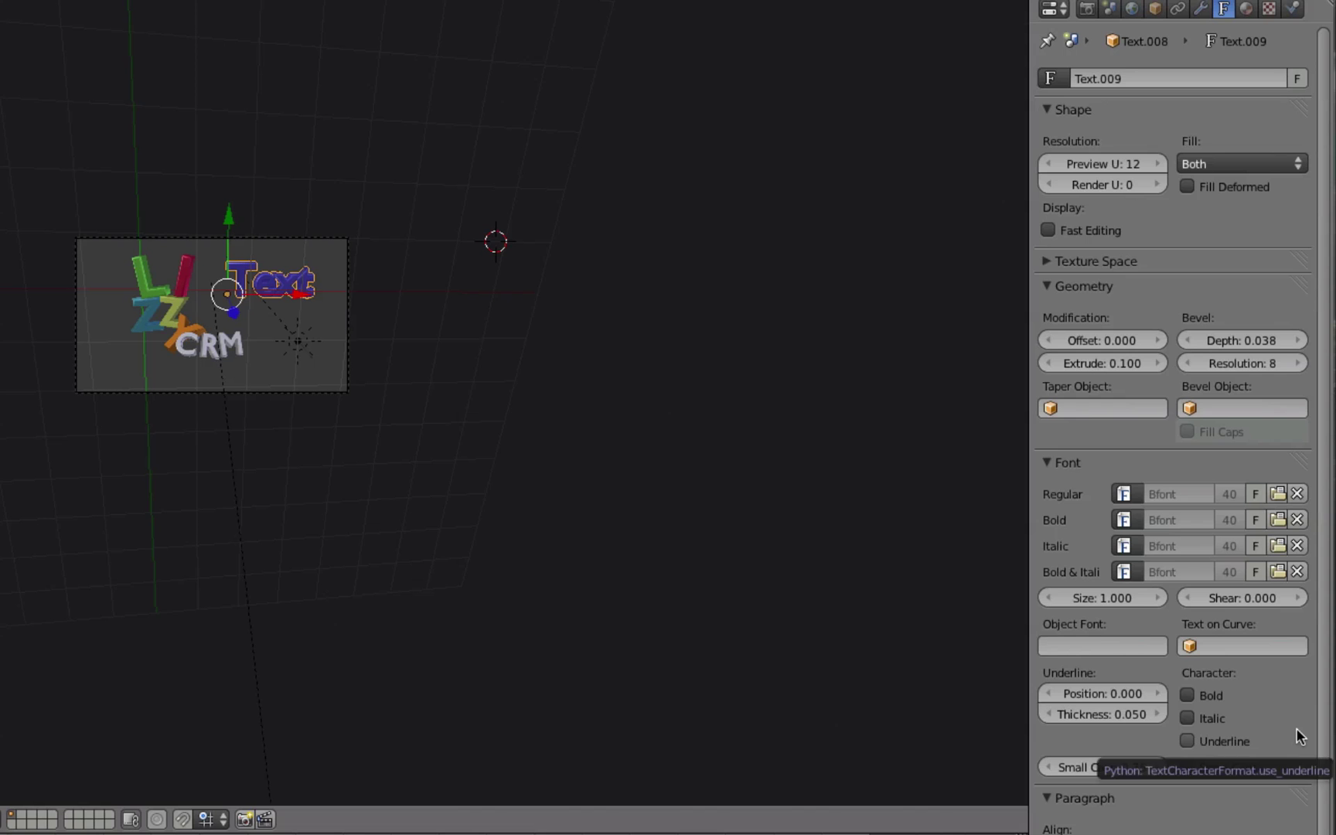
scroll(1241, 819, down, 5)
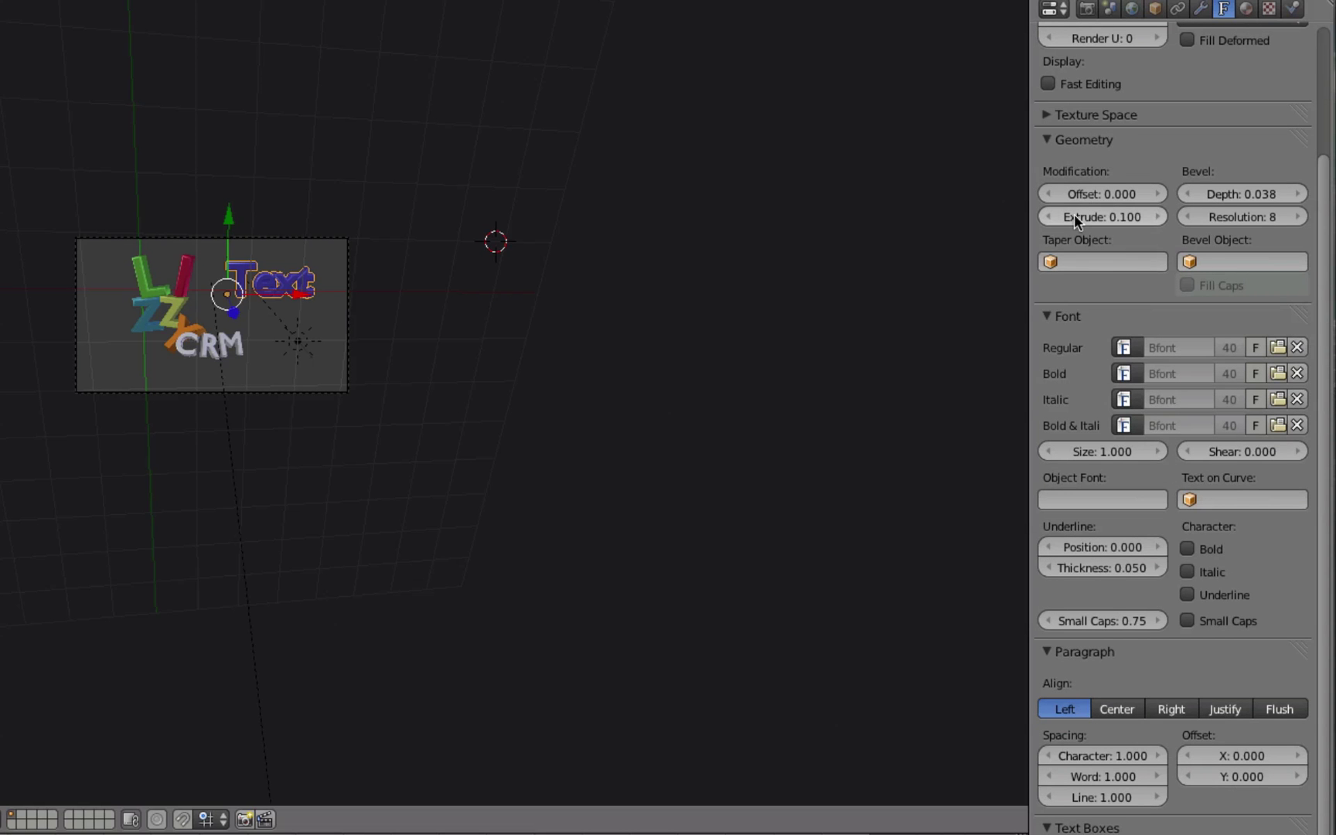
scroll(1155, 113, up, 5)
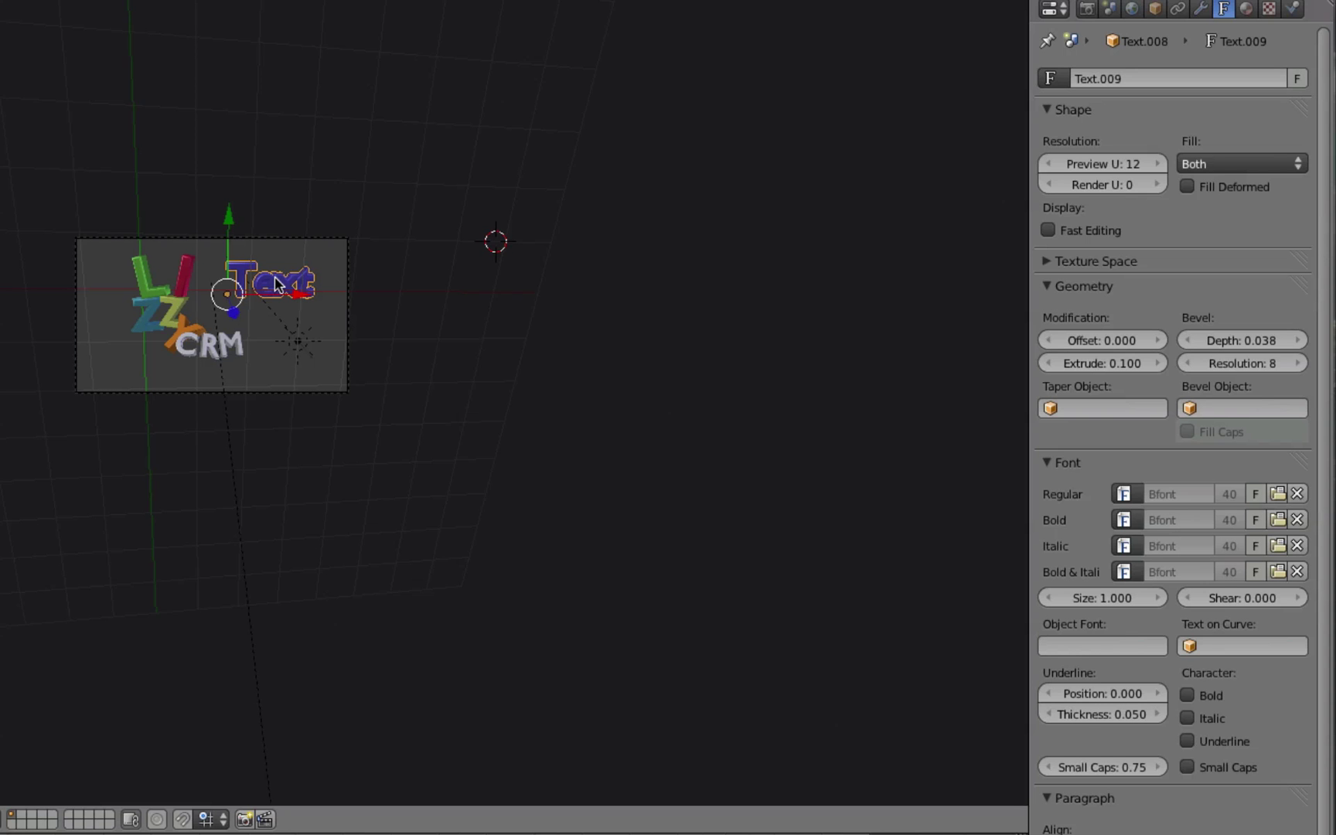
Delete the sample text object from the scene and render the remaining logo.
key(x)
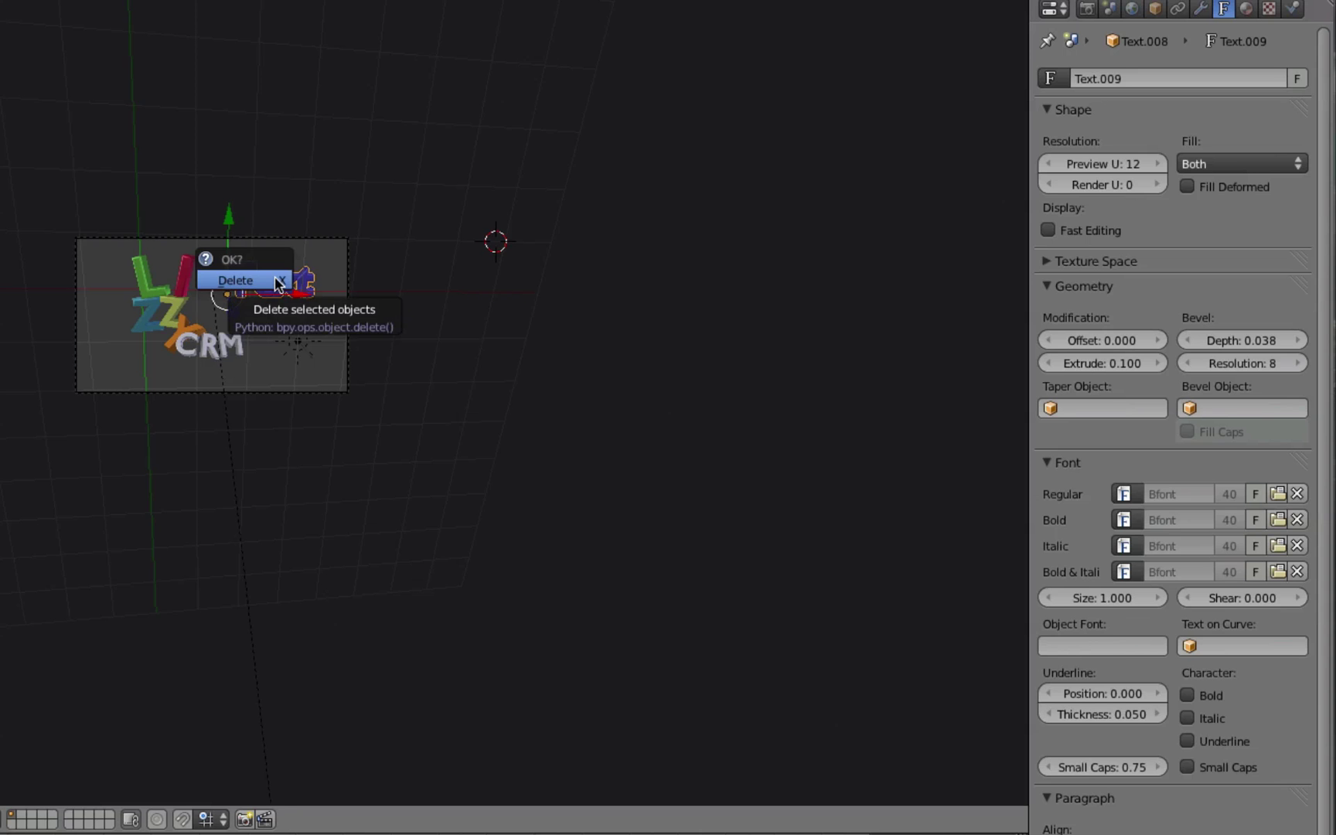
click(276, 282)
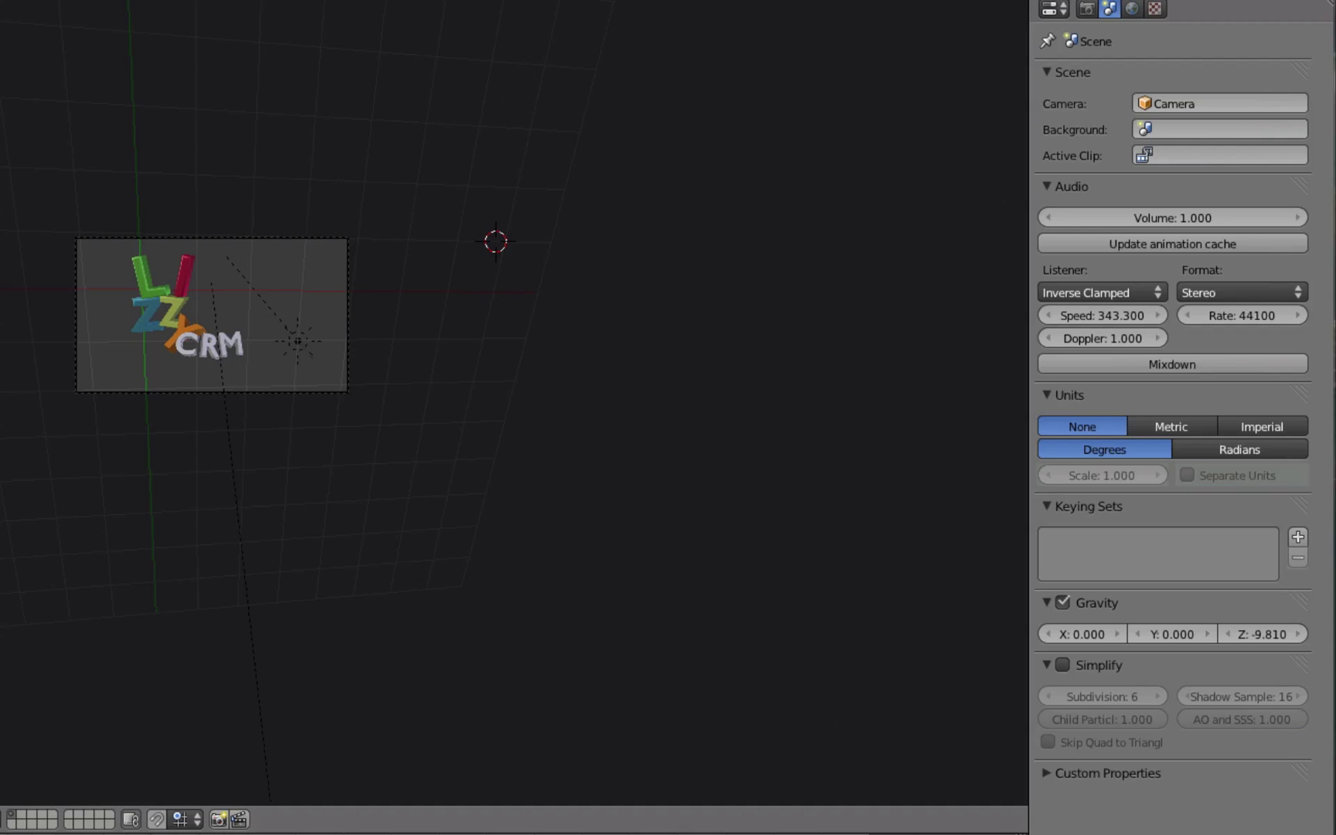
key(F12)
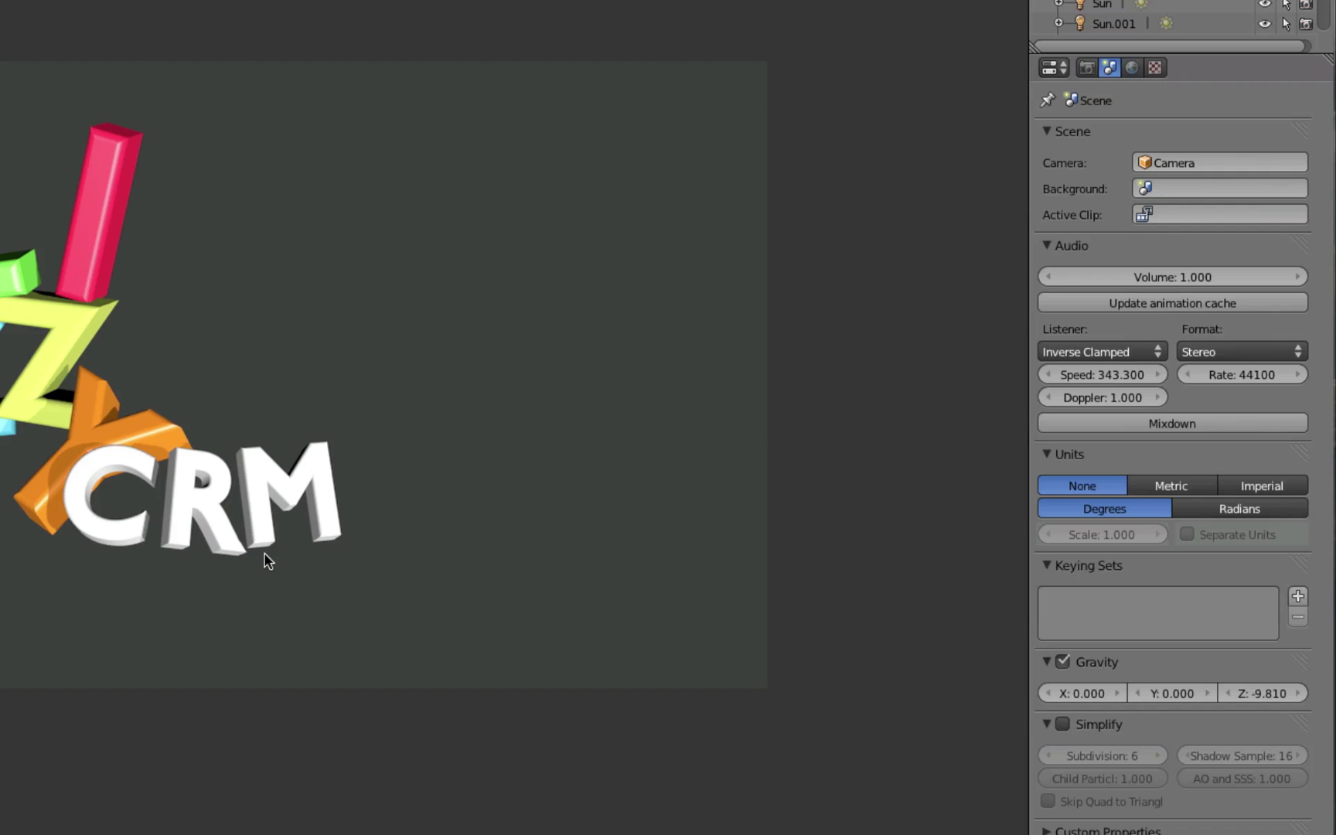
Look through the render settings, including the Post Processing, Performance and Shading sections.
click(1087, 68)
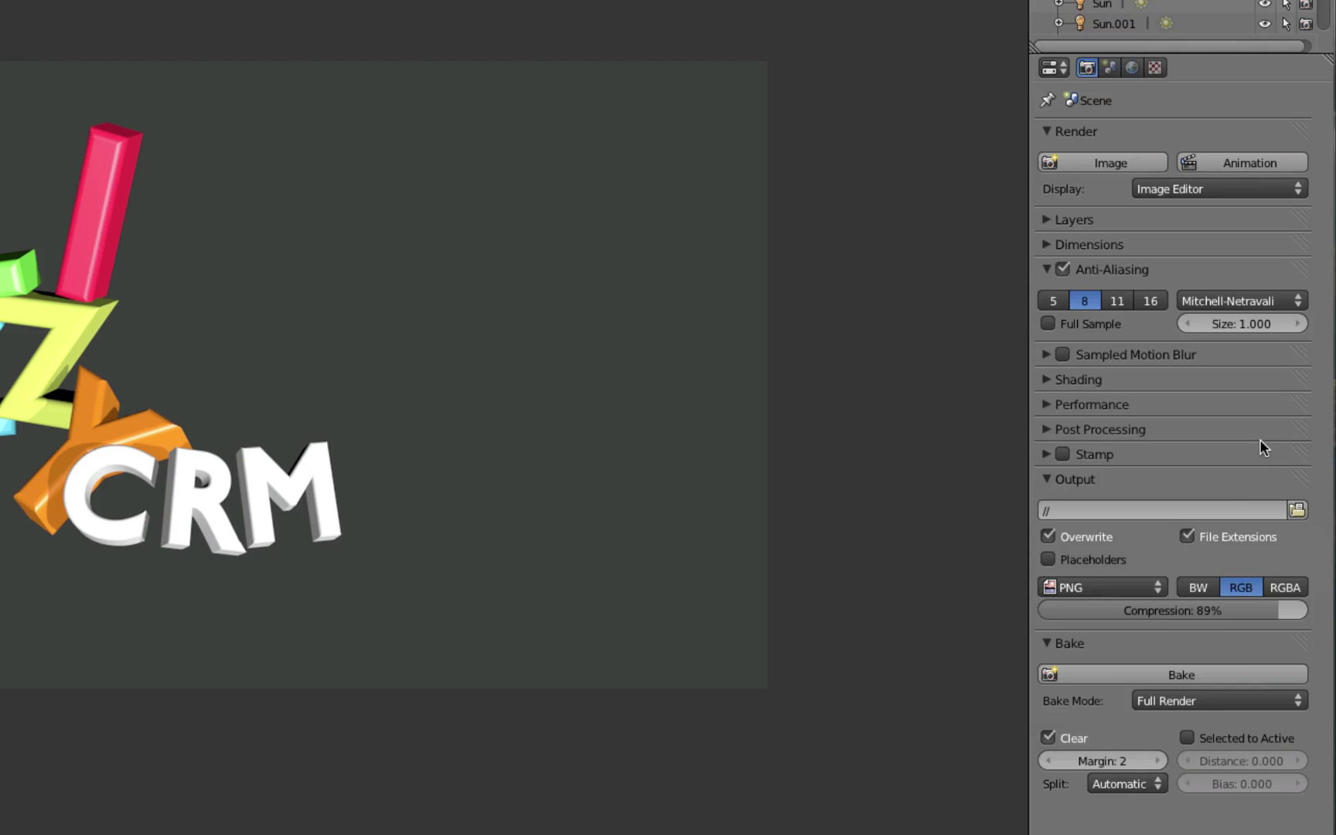
click(1050, 431)
click(1049, 430)
click(1048, 405)
click(1048, 400)
click(1050, 383)
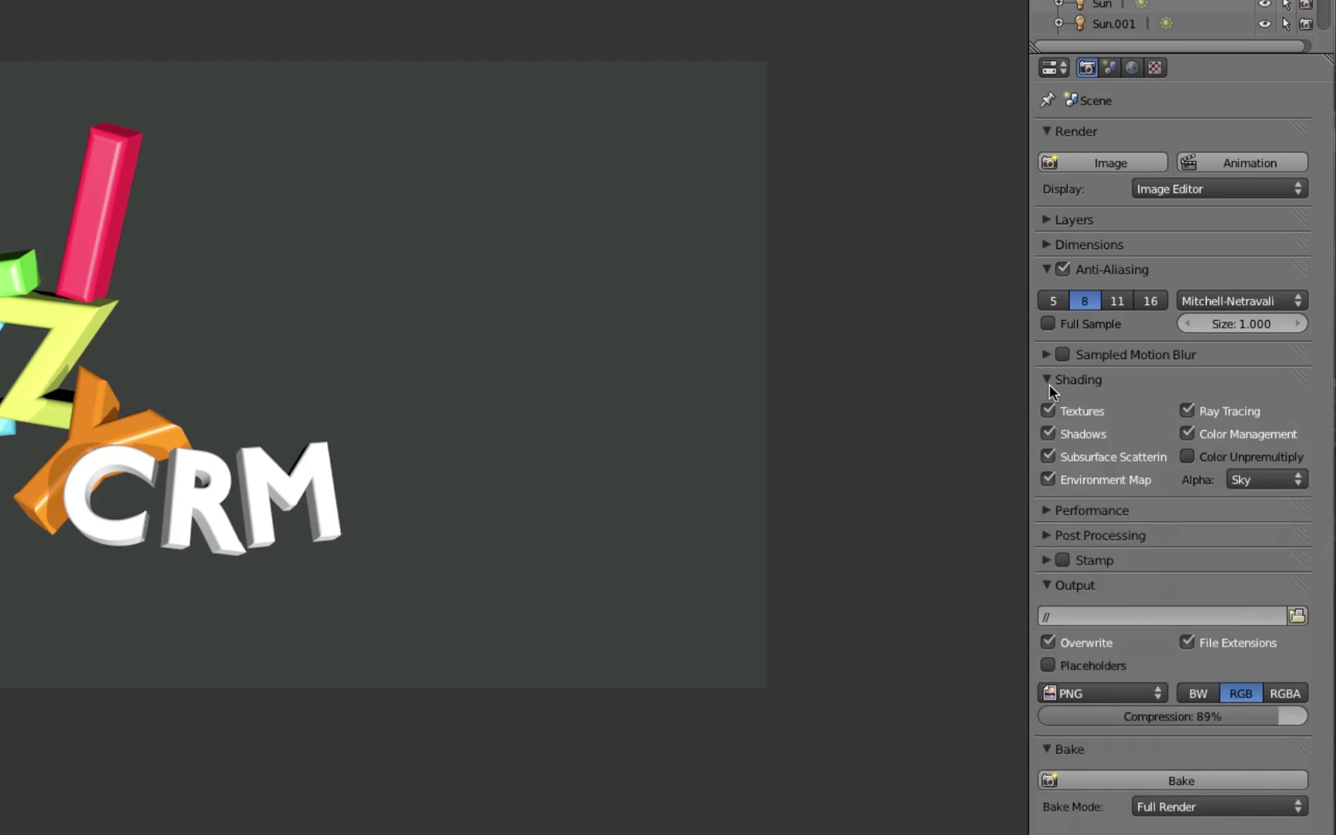
click(1049, 383)
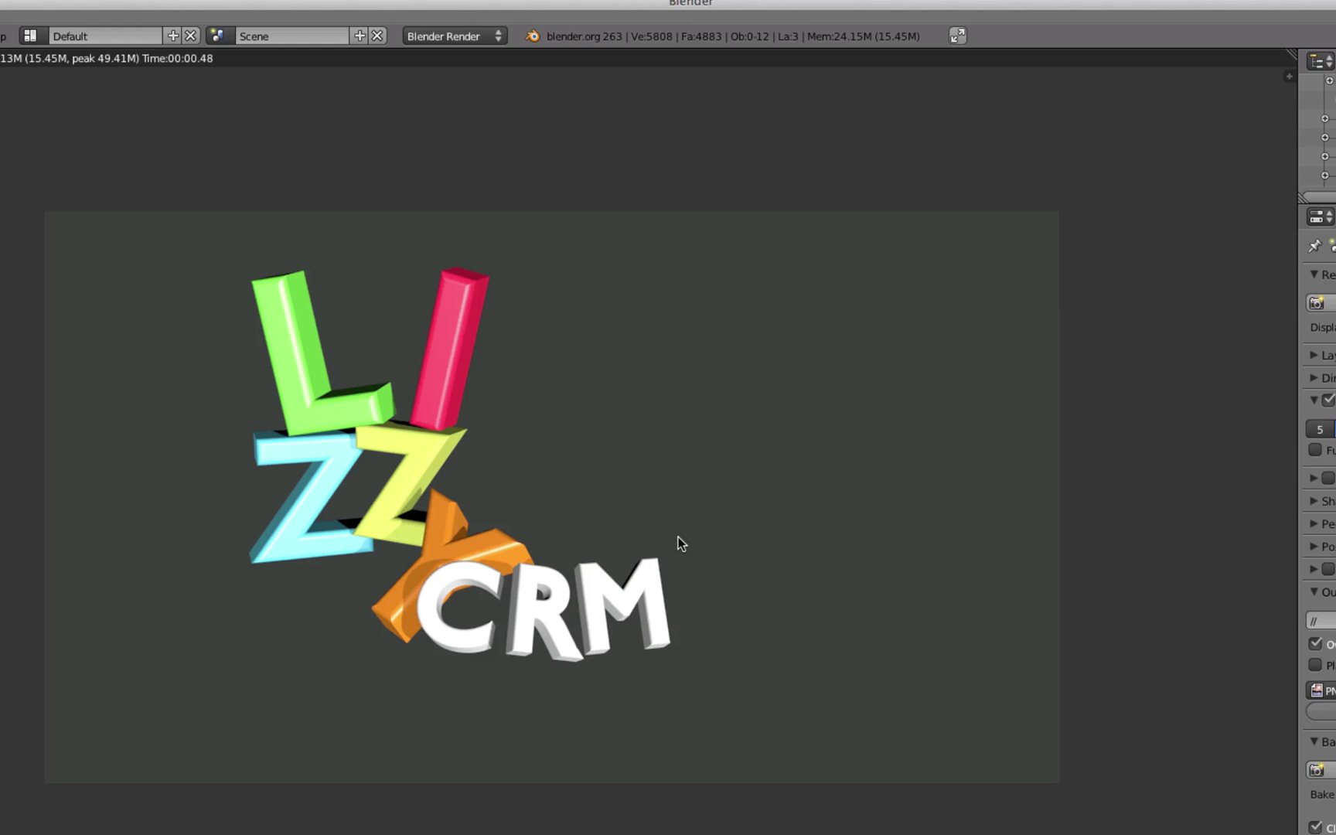
Save the rendered image over lizzycrm.png, and switch to Finder to compare its preview with LizzyCRM2.png.
key(F3)
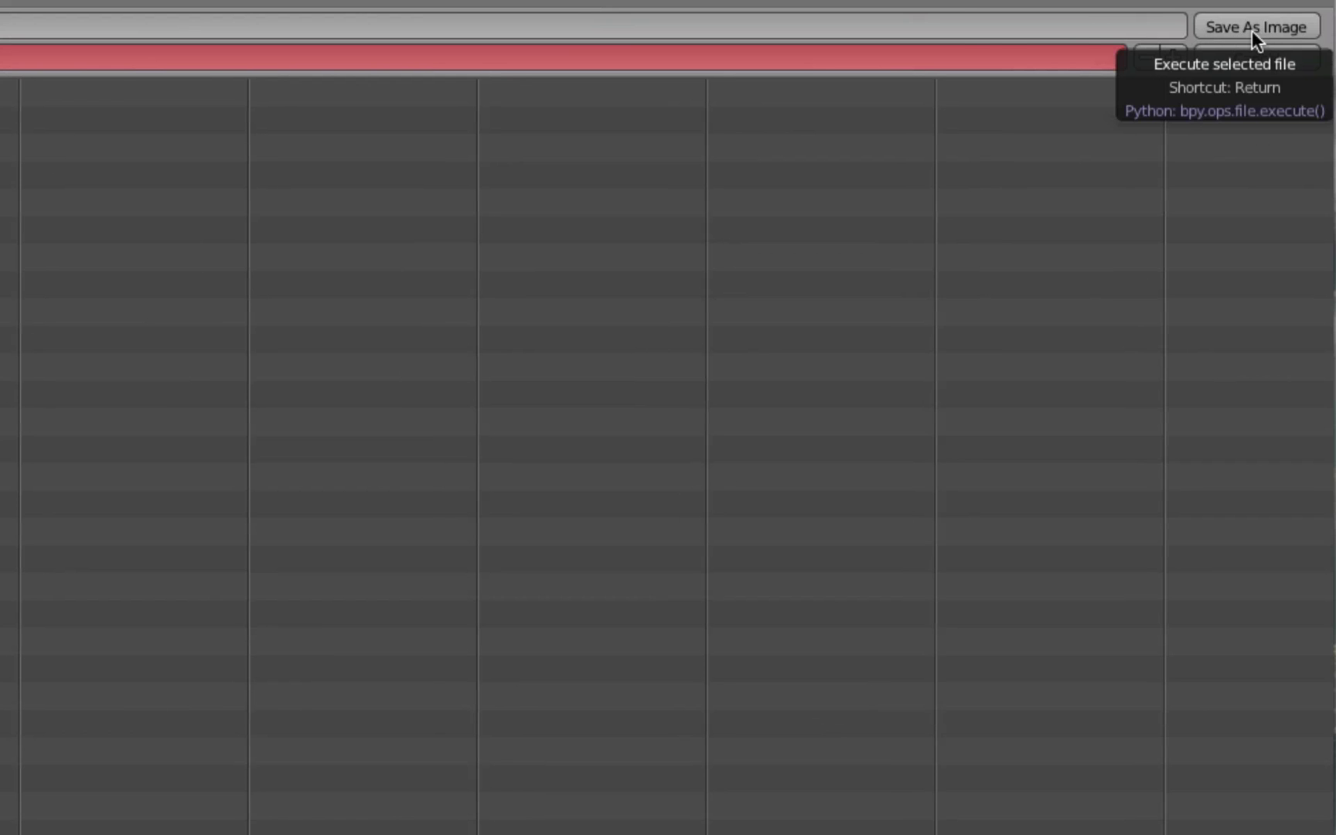
click(1251, 31)
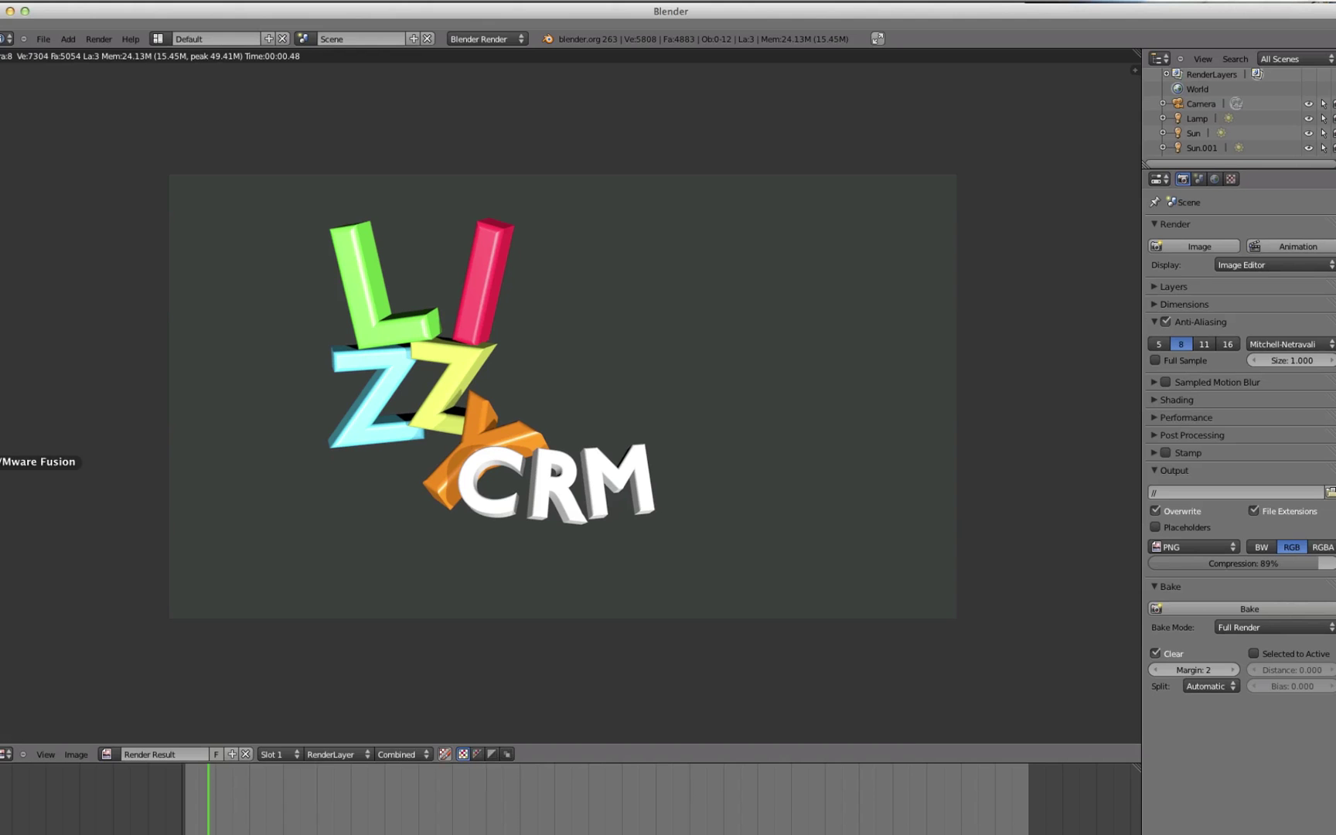
click(3, 153)
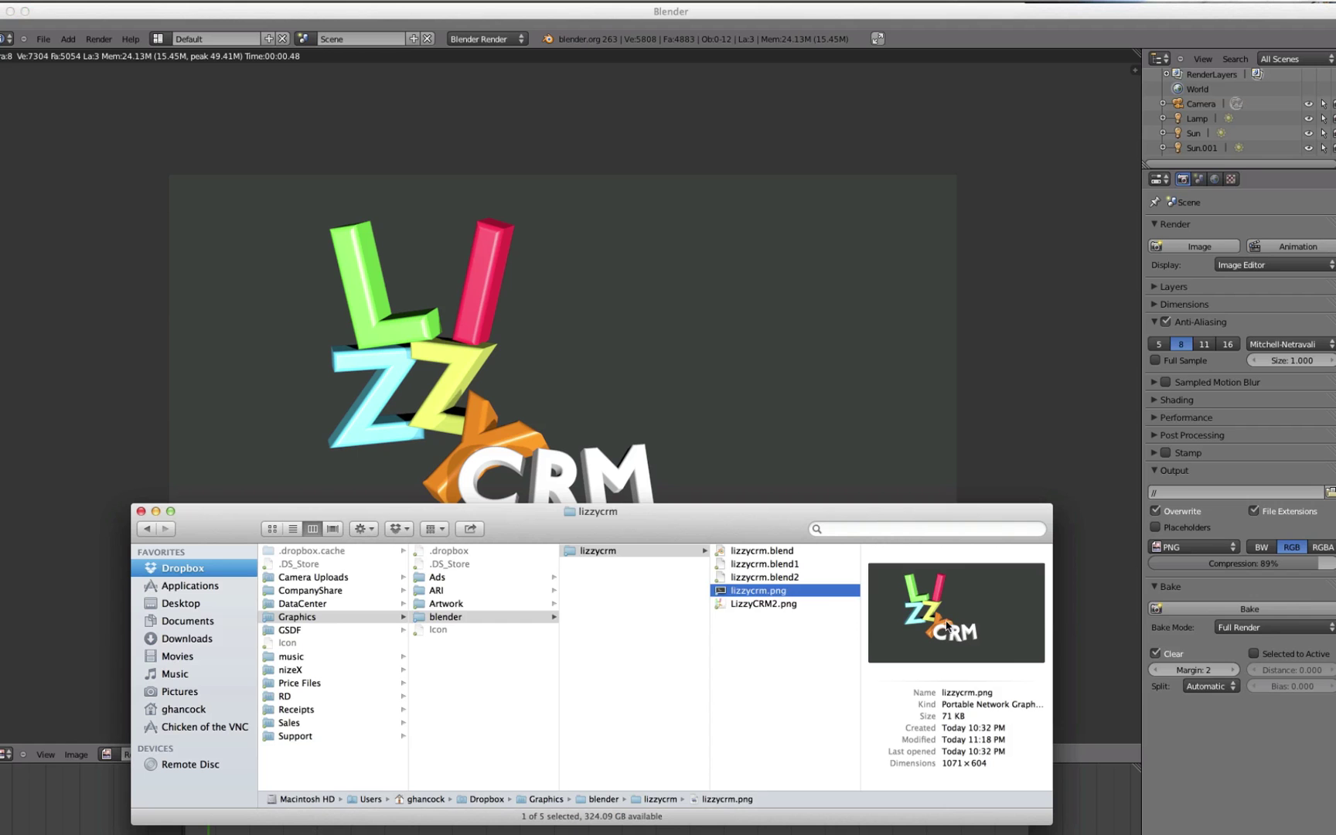
click(779, 604)
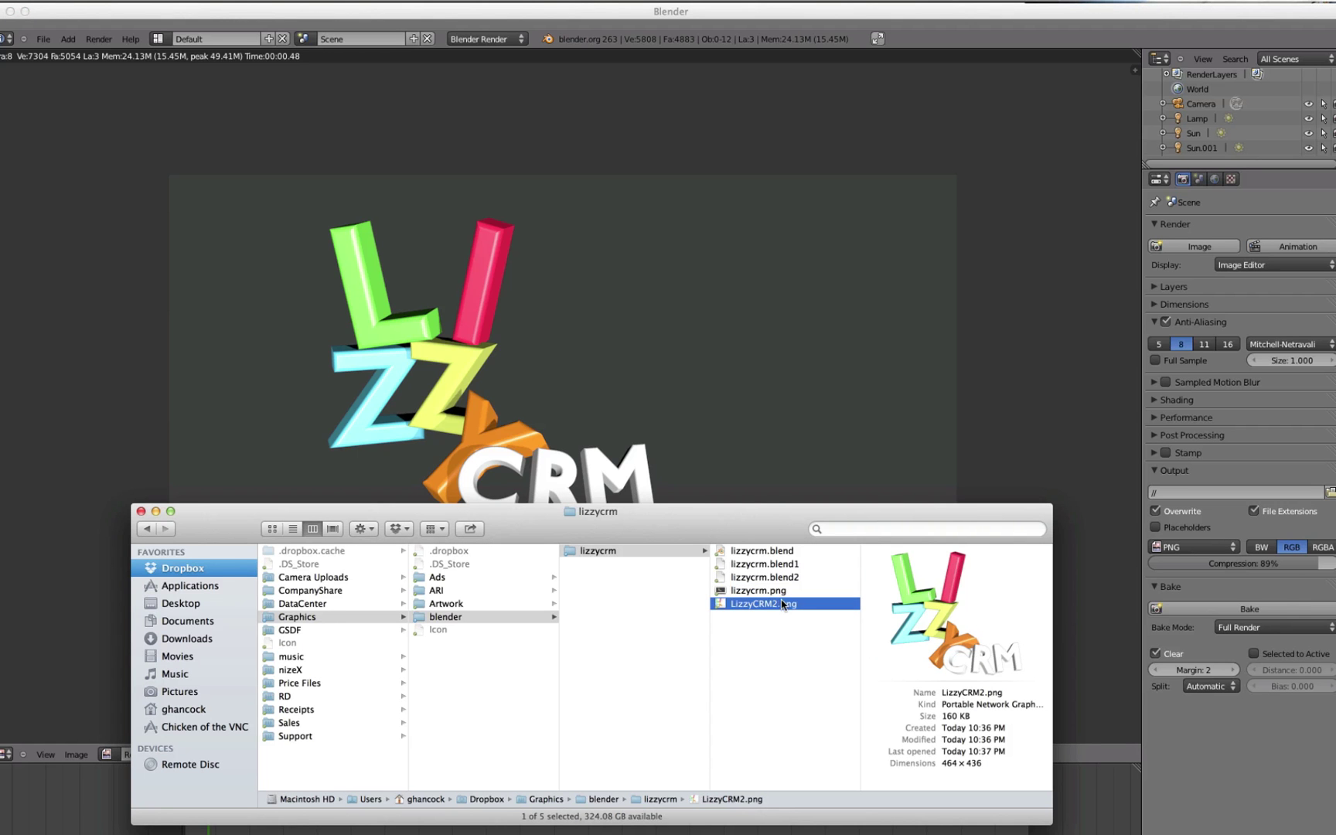
click(781, 592)
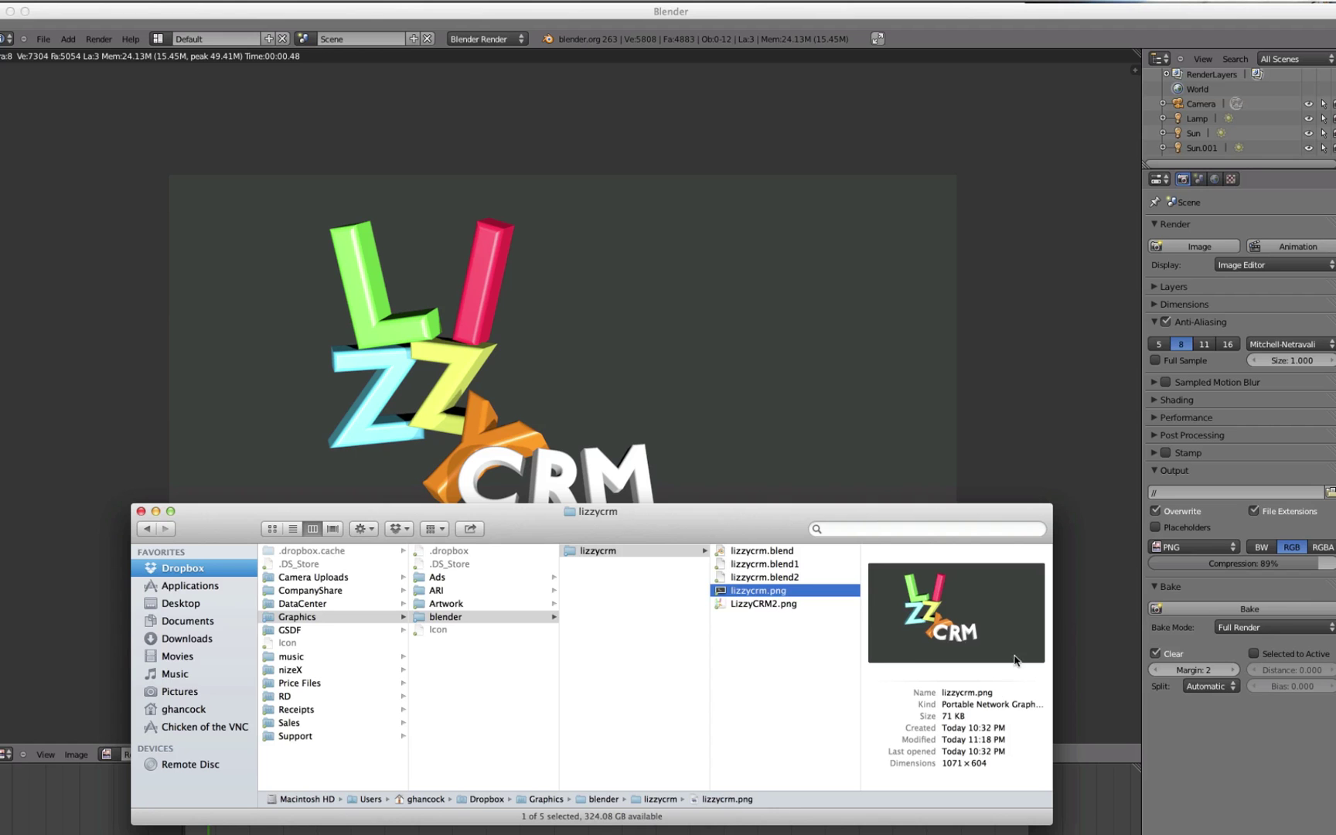